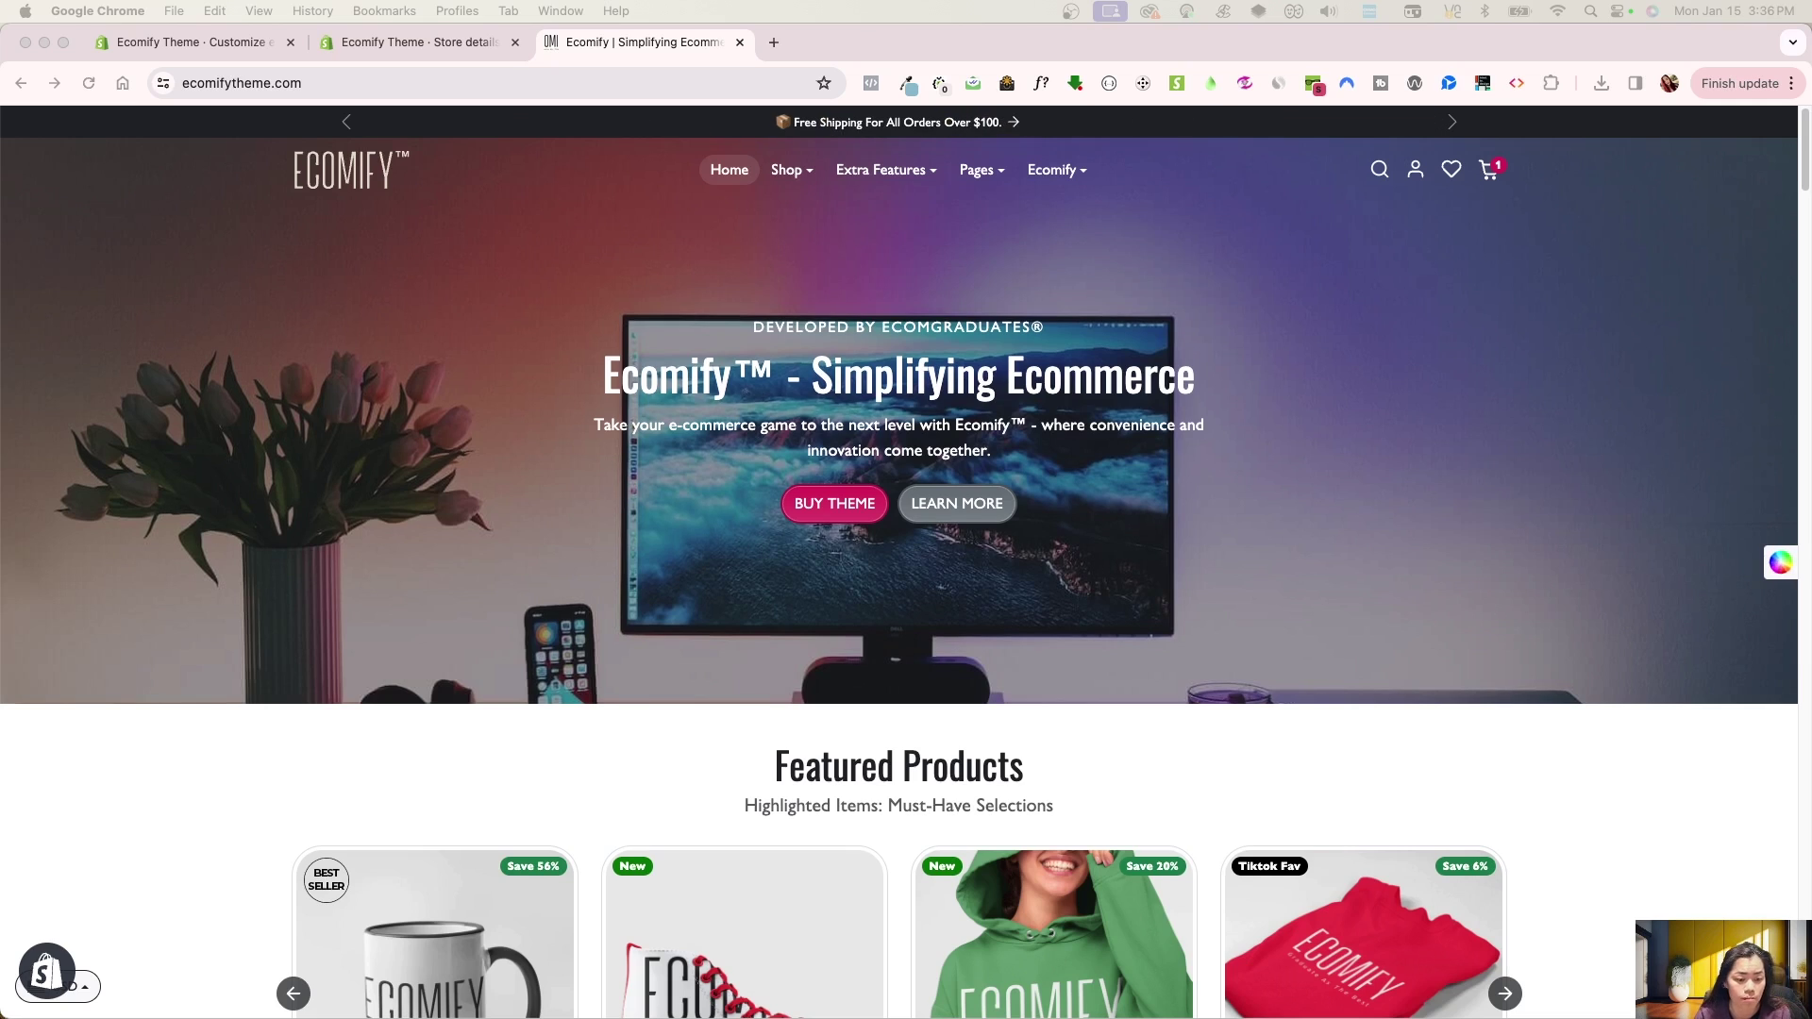
# - Open the Ecomify Omni Shoes from the featured products and preview the Black/Gold, Red/Gold and Red/Green color-material combinations
pyautogui.scroll(-5, 653, 796)
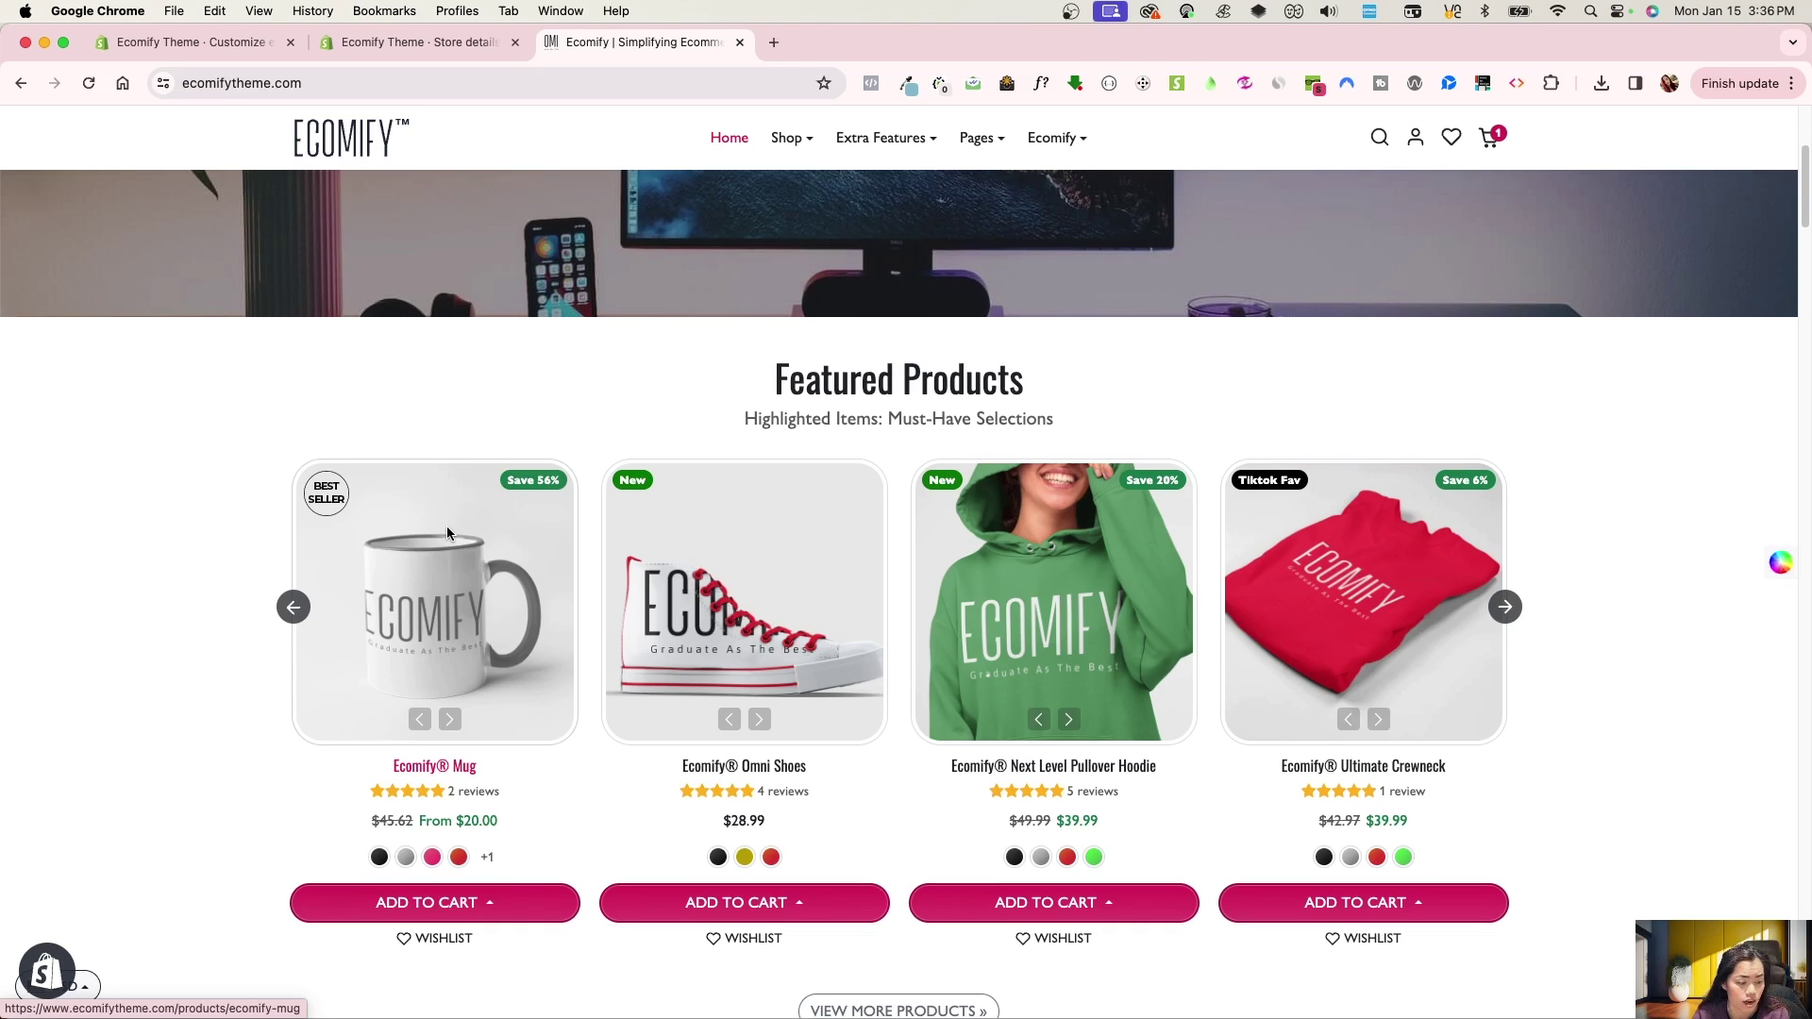
pyautogui.click(827, 566)
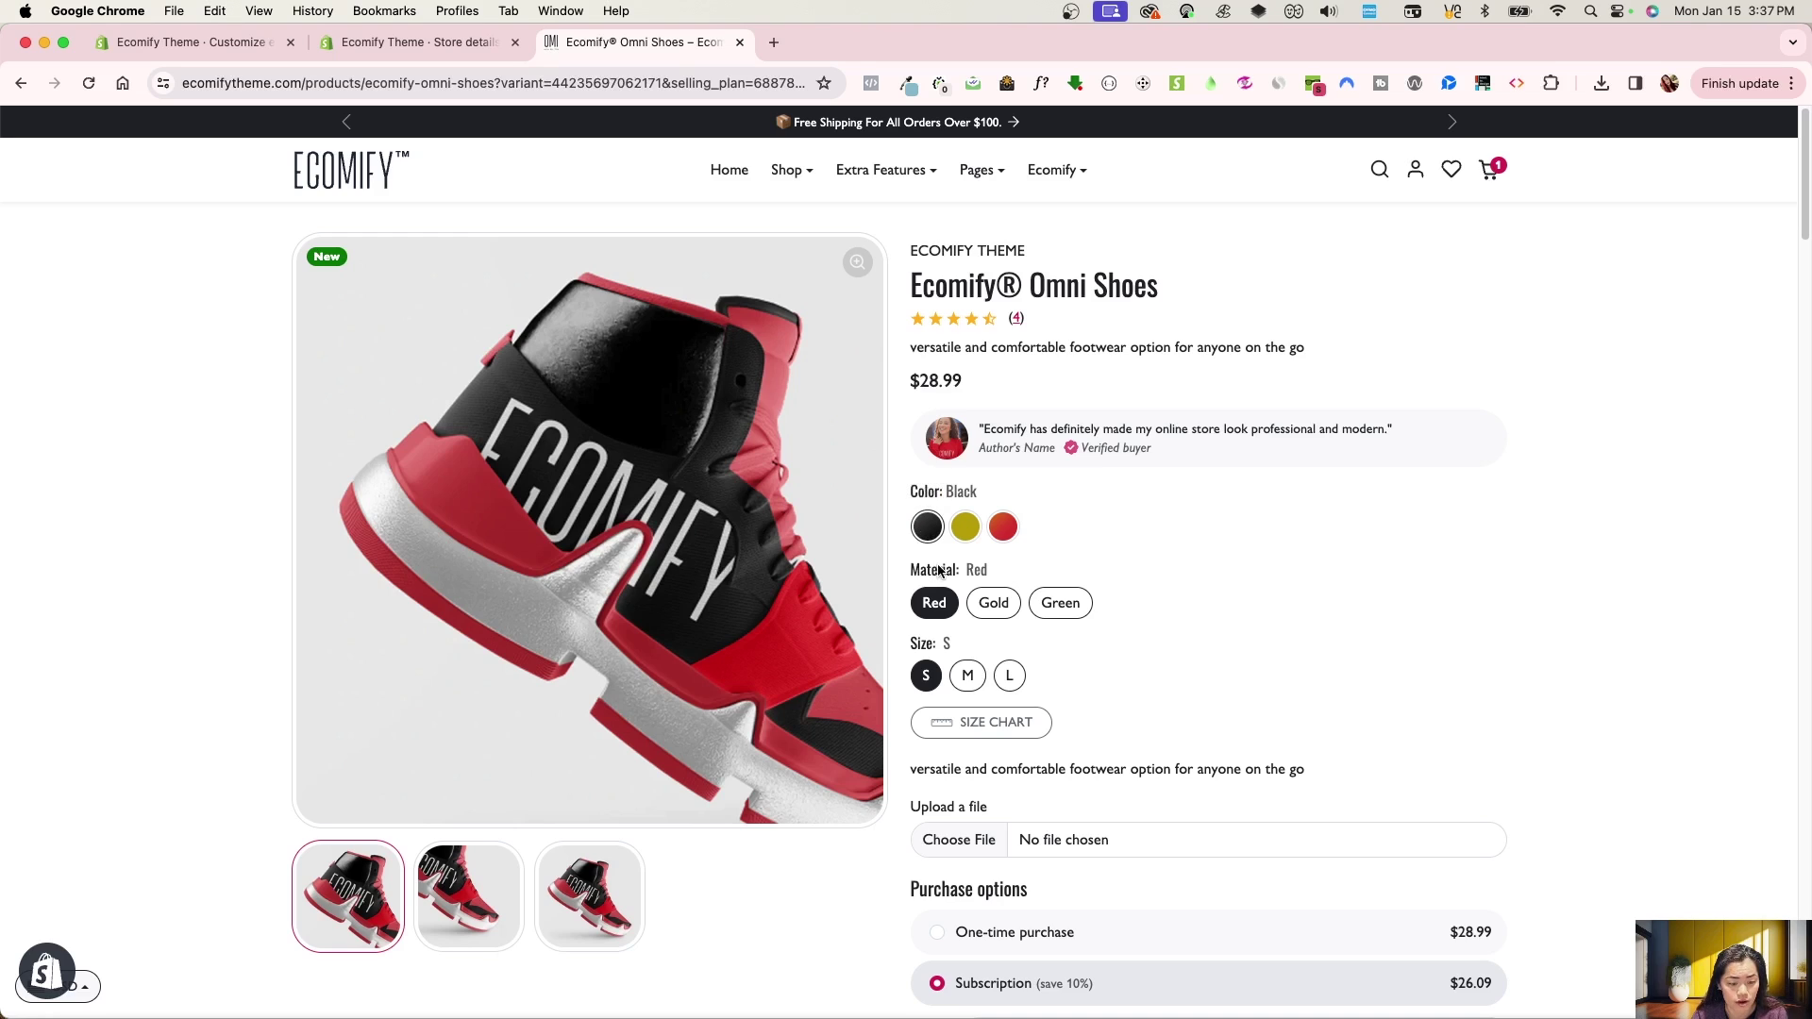
pyautogui.click(982, 605)
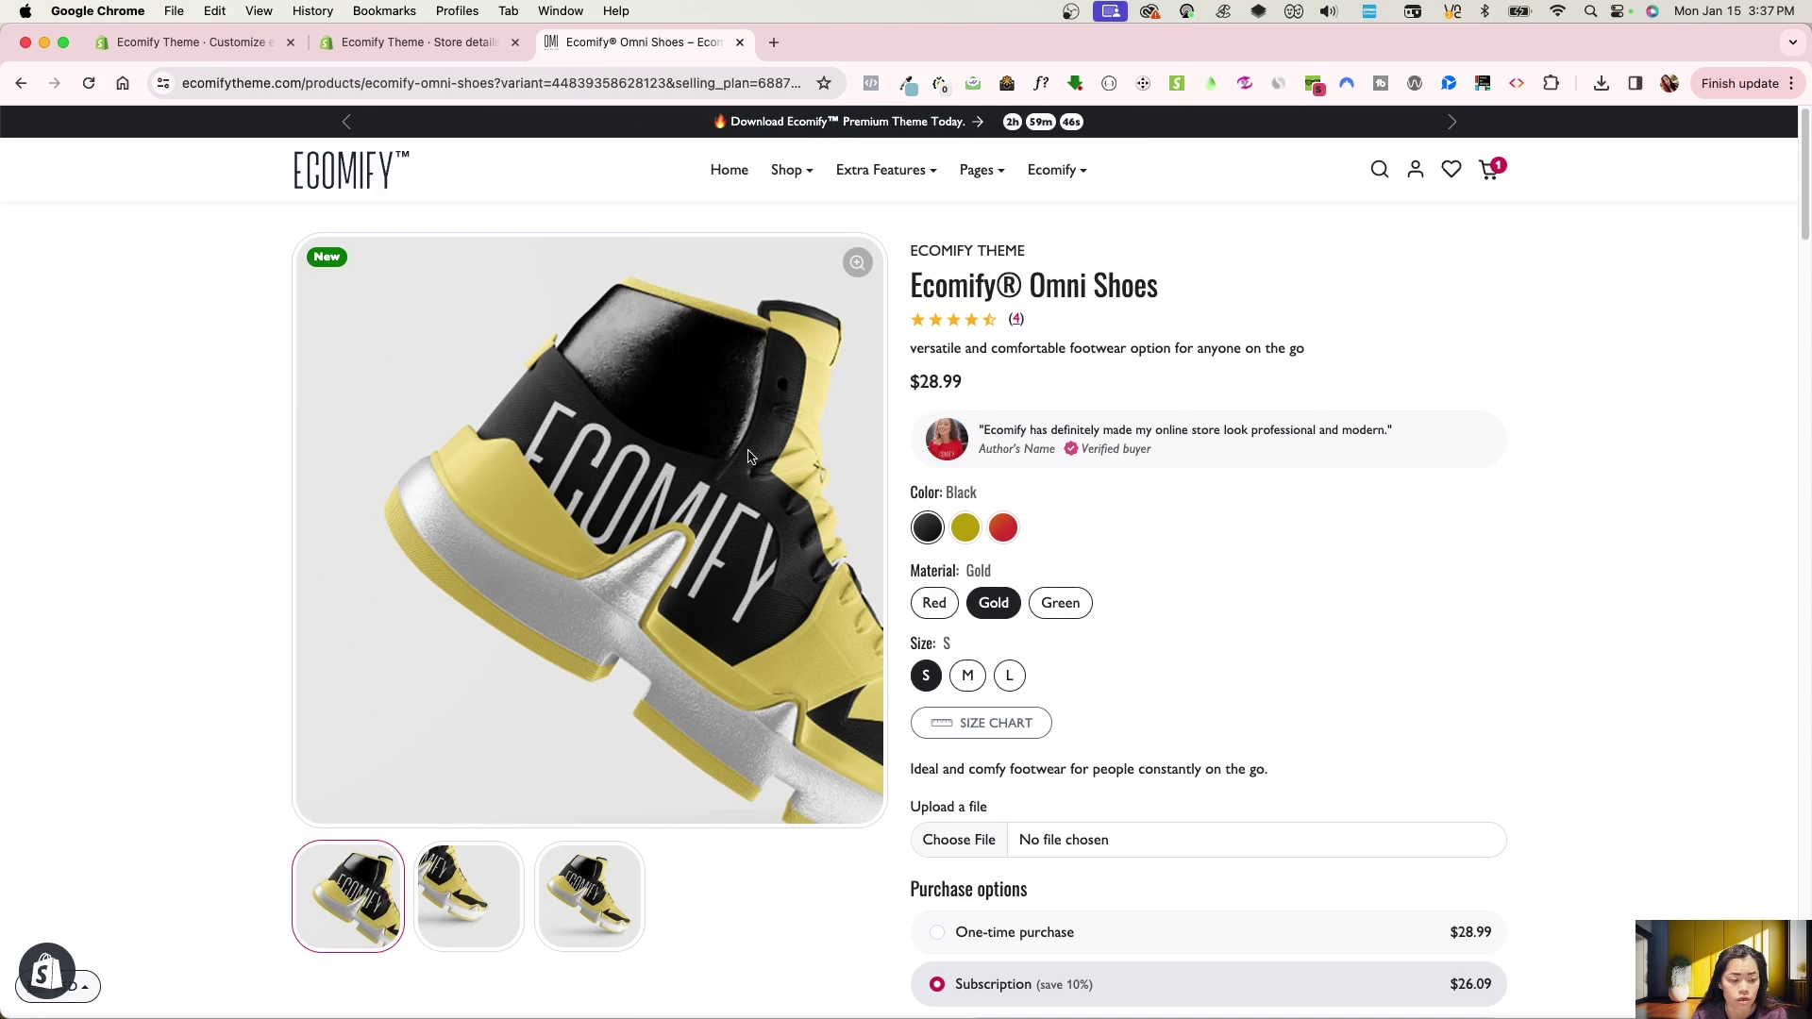
pyautogui.click(1003, 526)
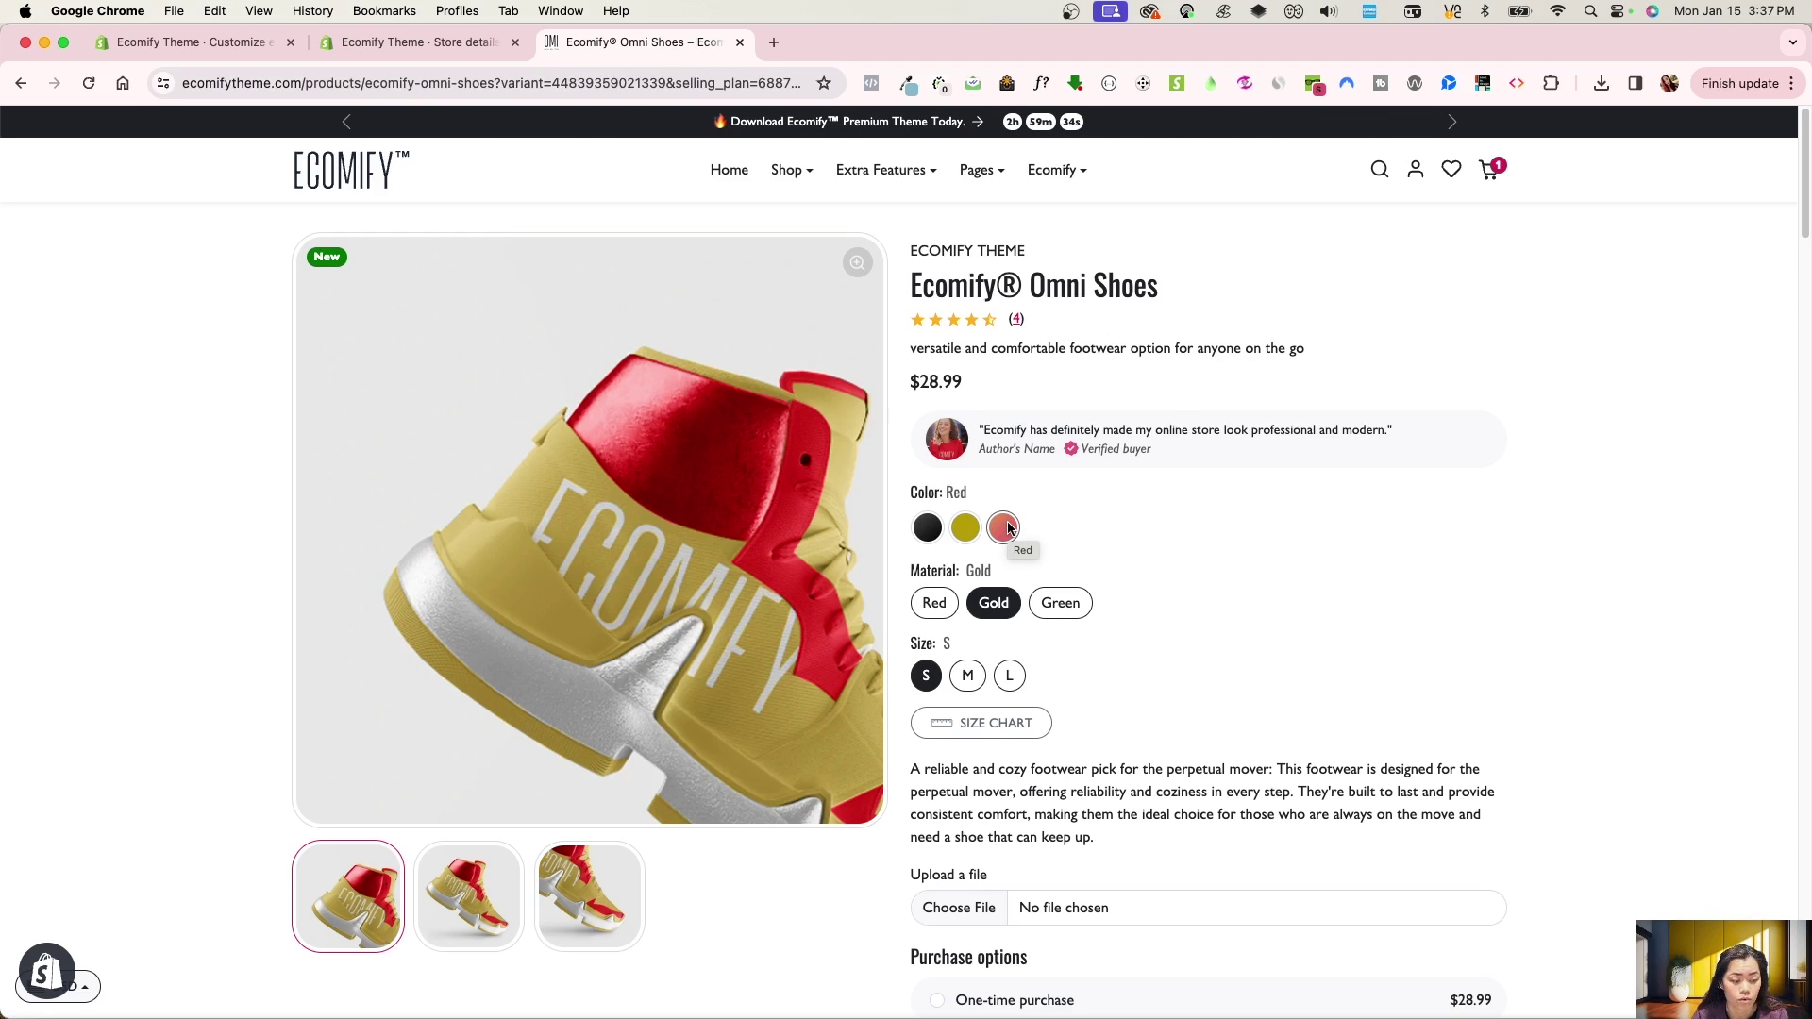
pyautogui.click(1060, 603)
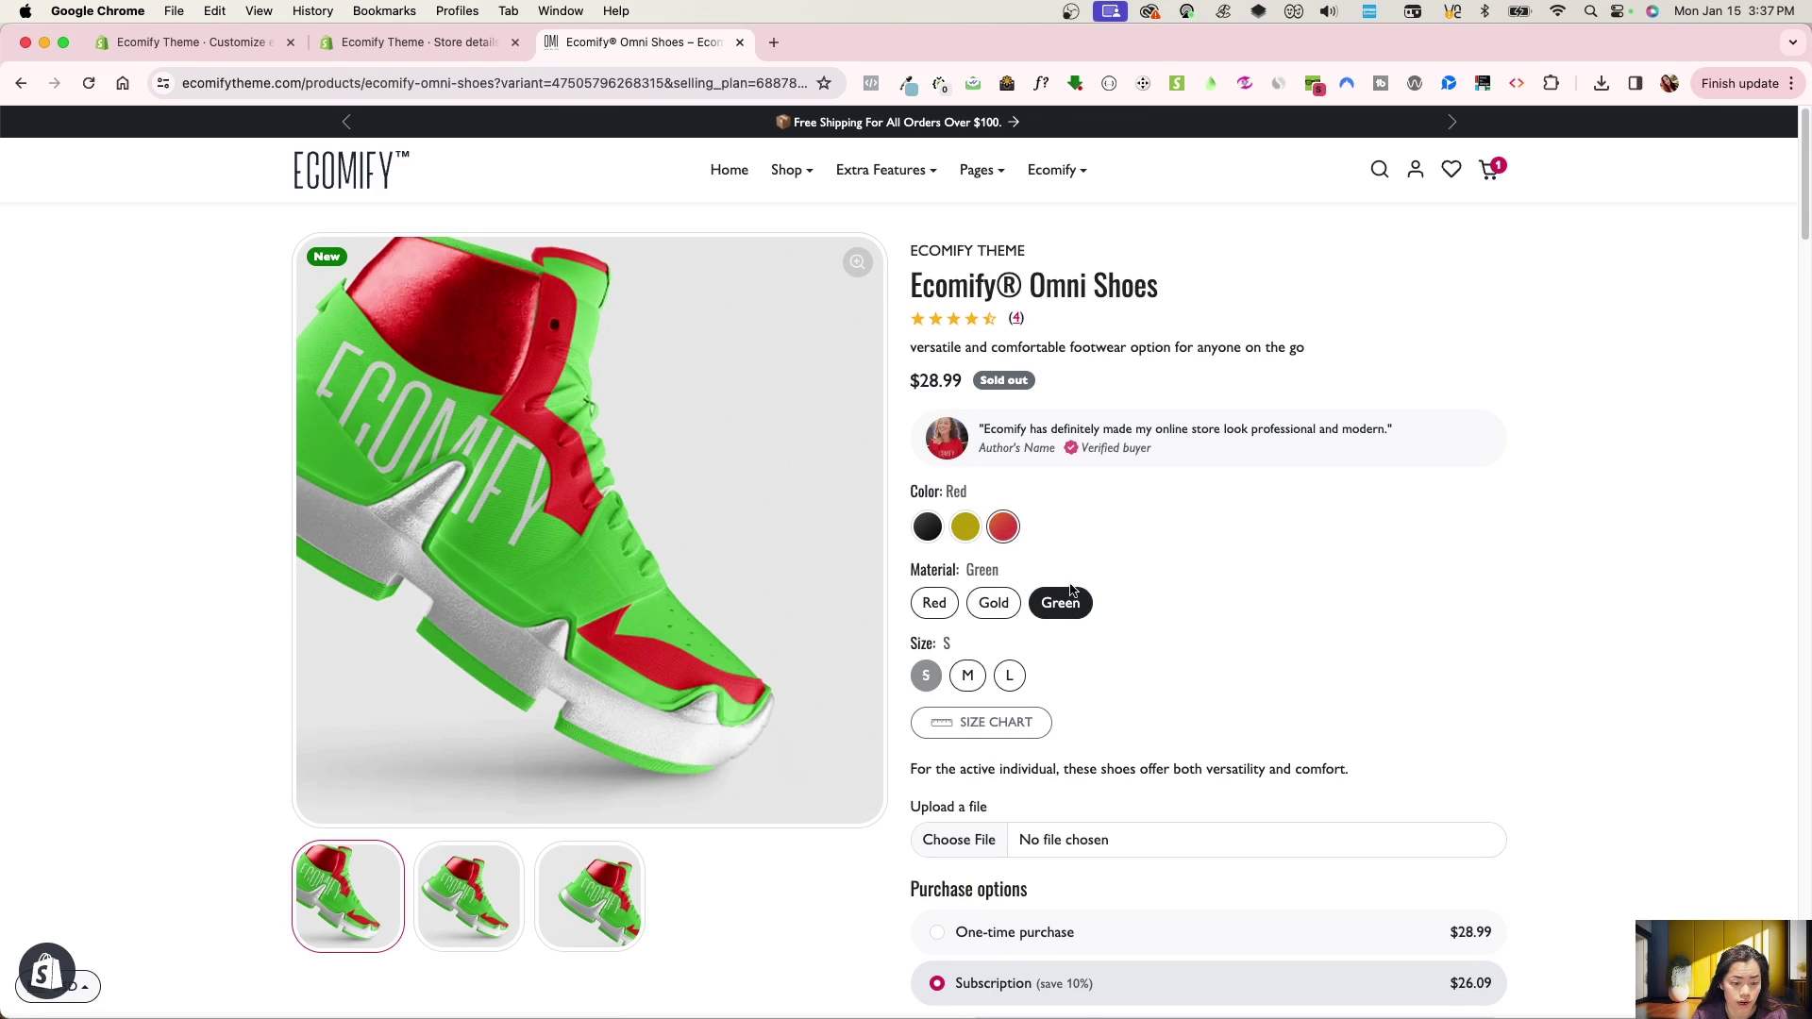
# - Preview the shoes in Gold color with the Green, Gold and Red materials, and return to the Black/Red combination
pyautogui.click(965, 527)
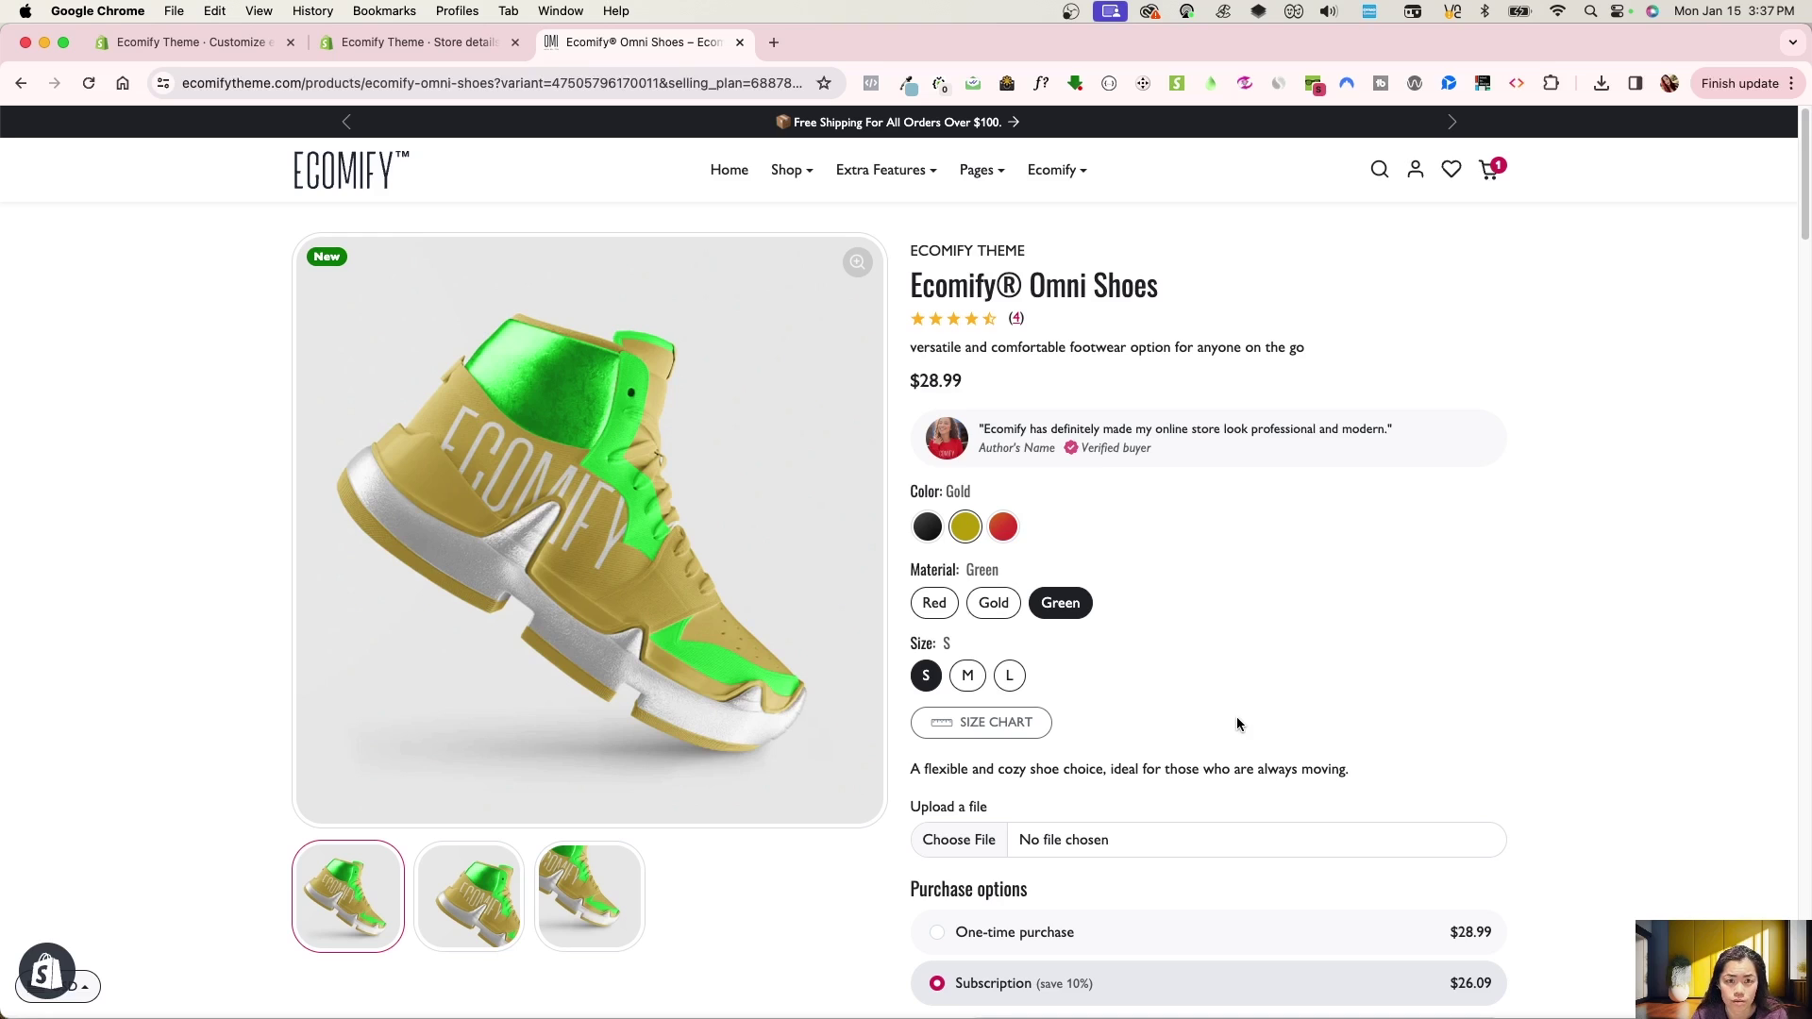
pyautogui.click(992, 608)
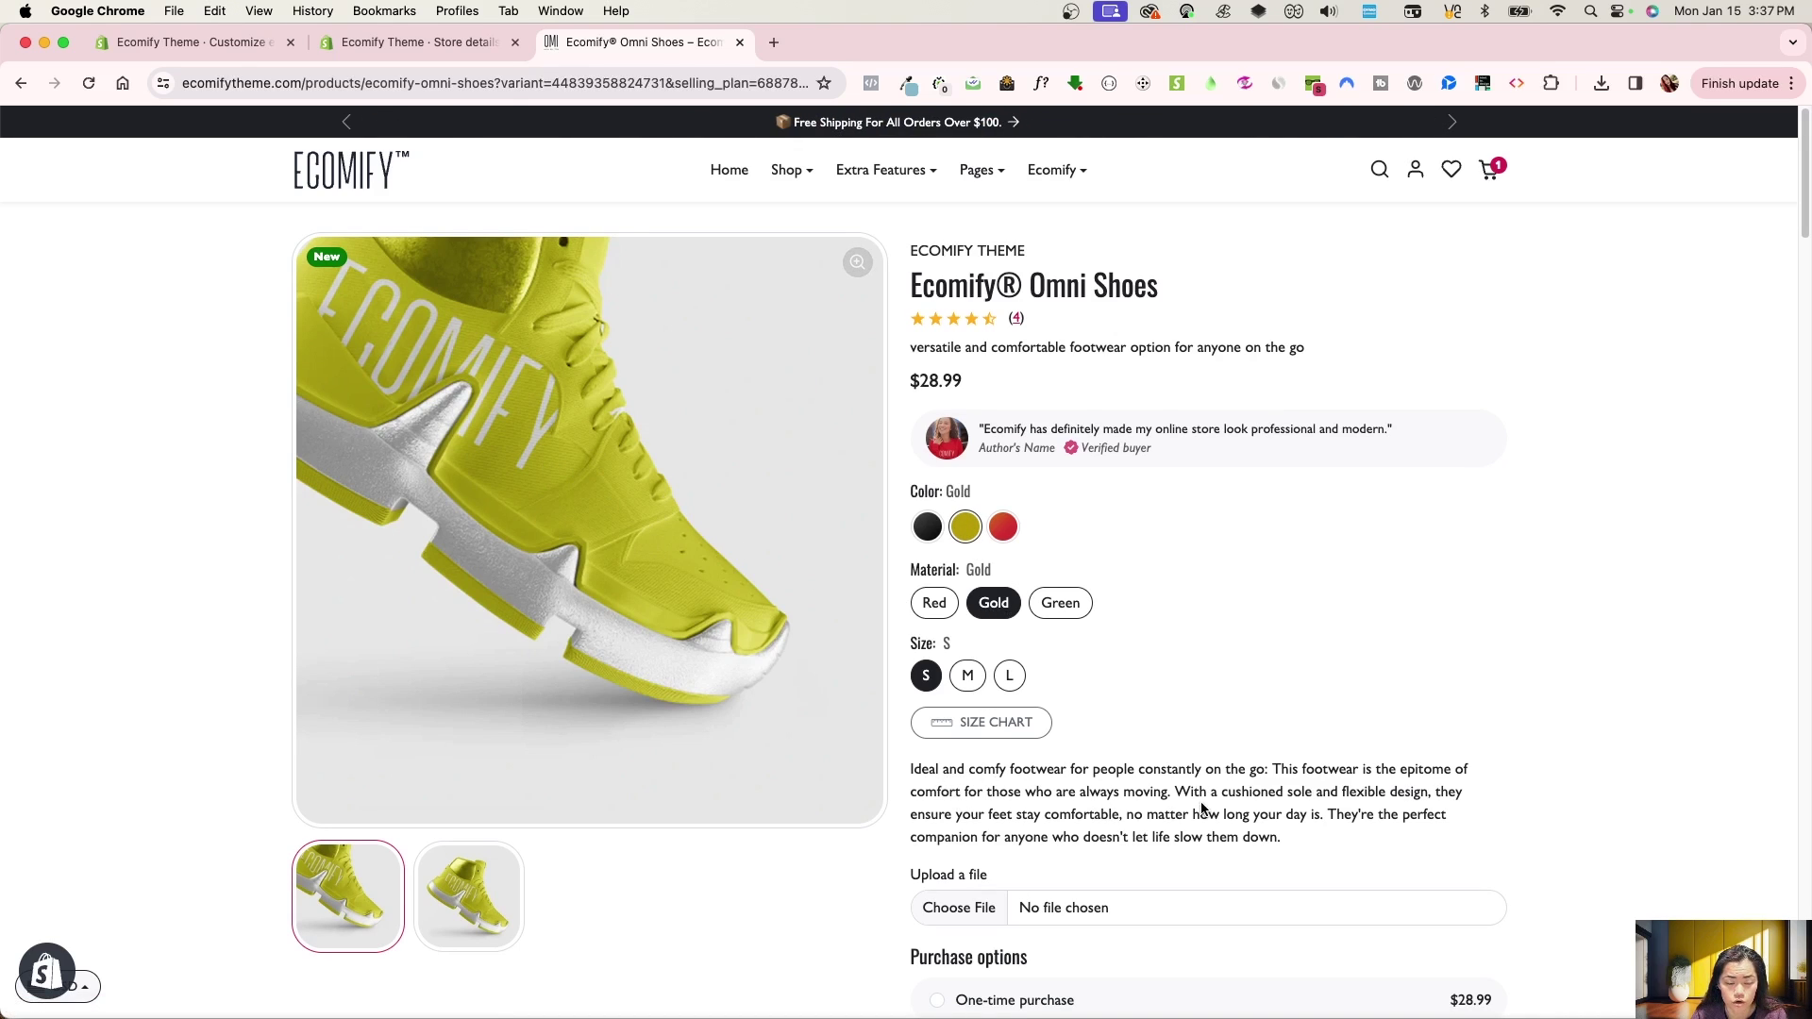
pyautogui.click(1059, 602)
pyautogui.click(924, 603)
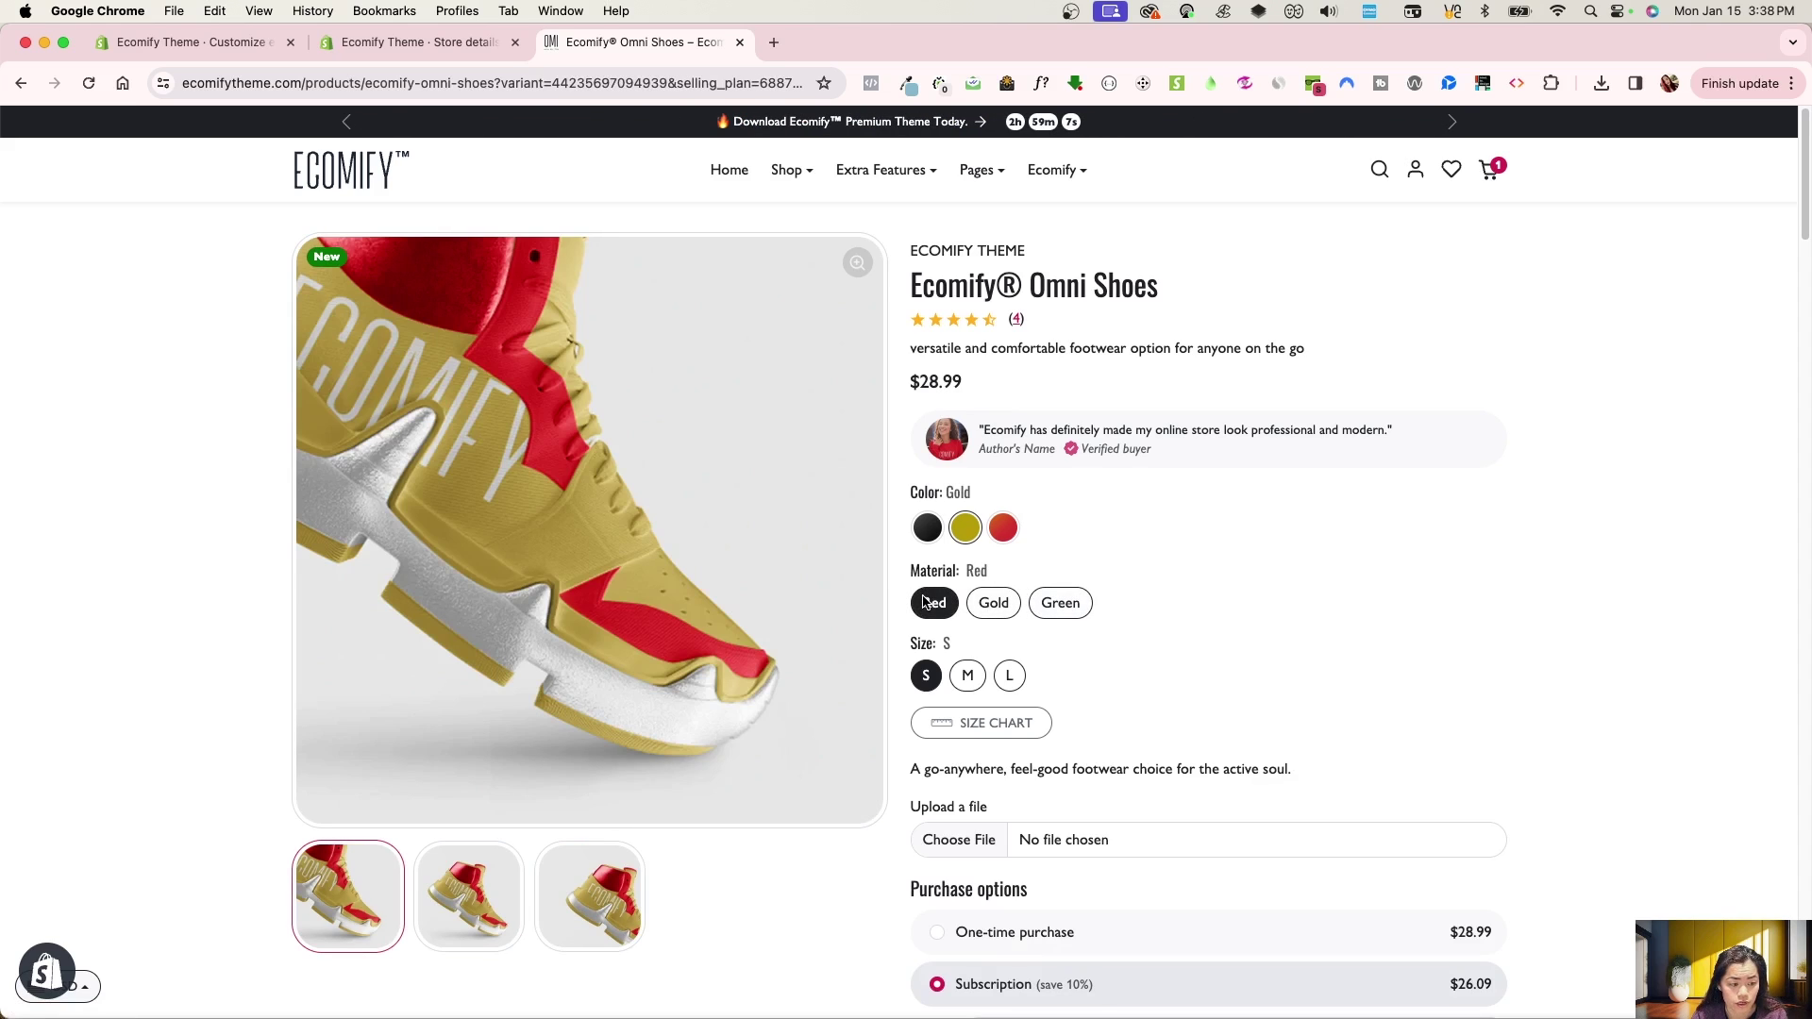
pyautogui.click(927, 527)
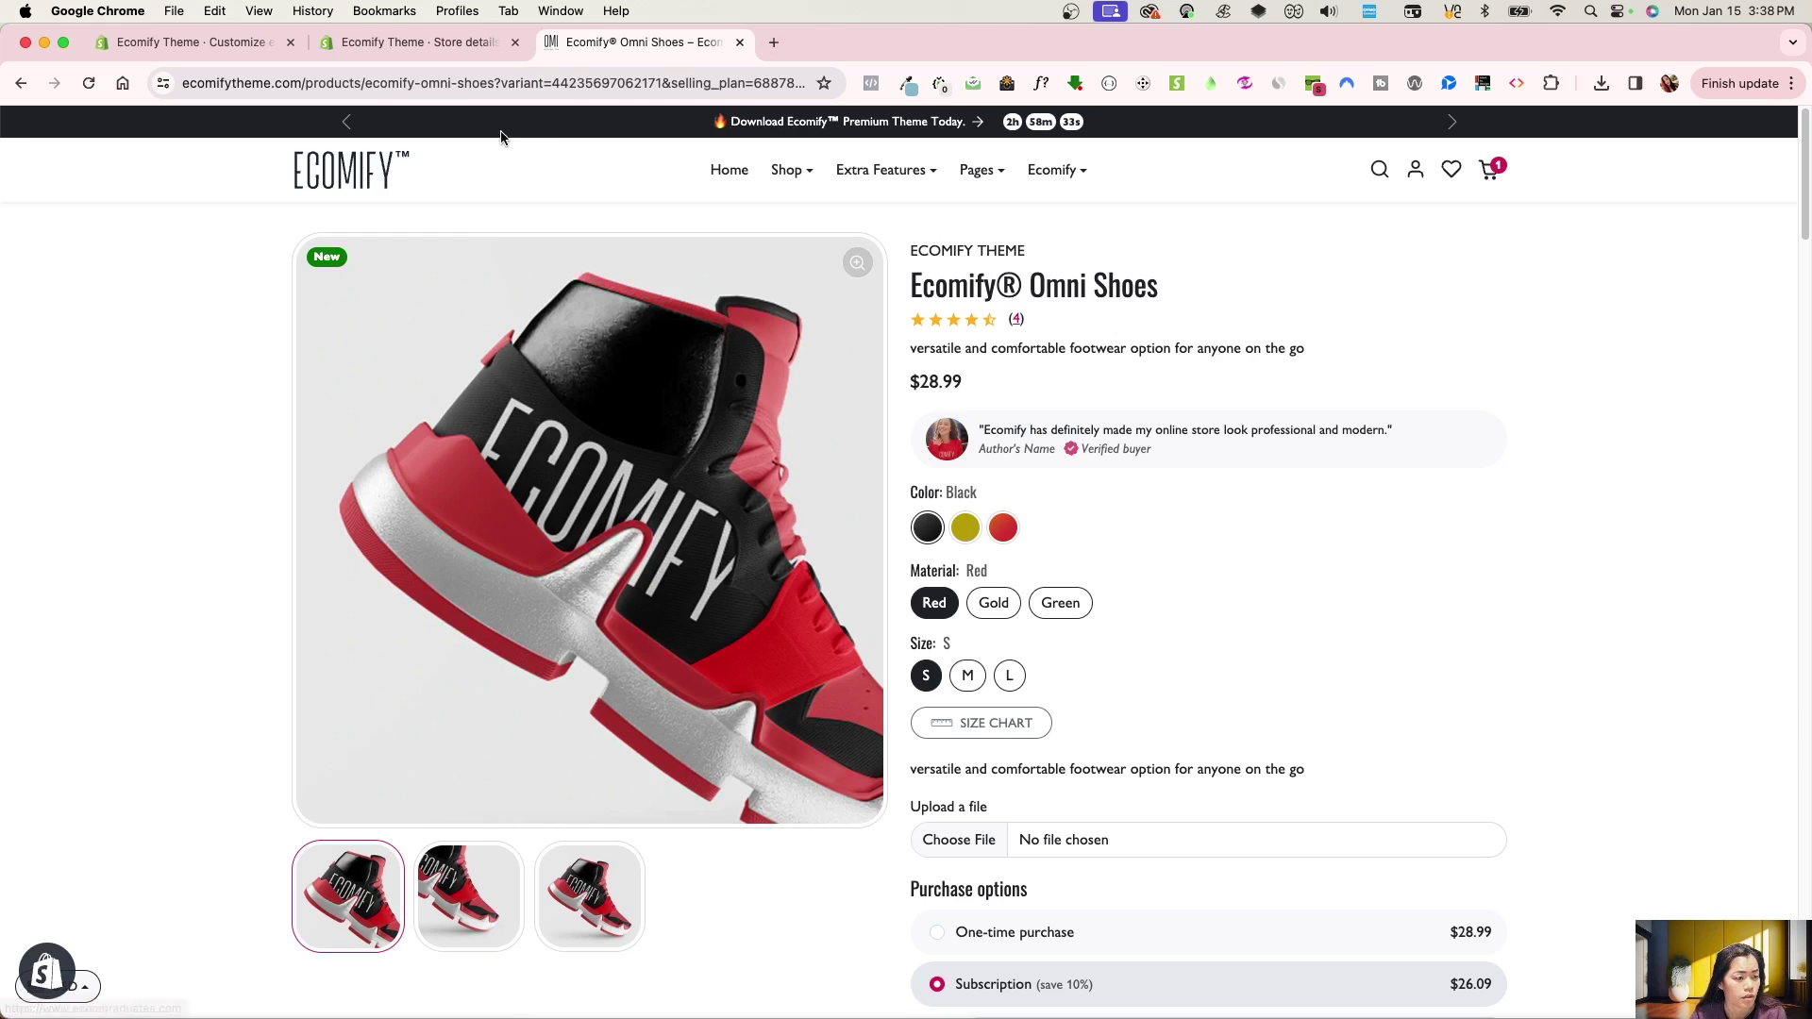
# - Switch to the Shopify admin and open the variant metafield definitions in the store's custom data settings
pyautogui.click(406, 42)
pyautogui.click(455, 144)
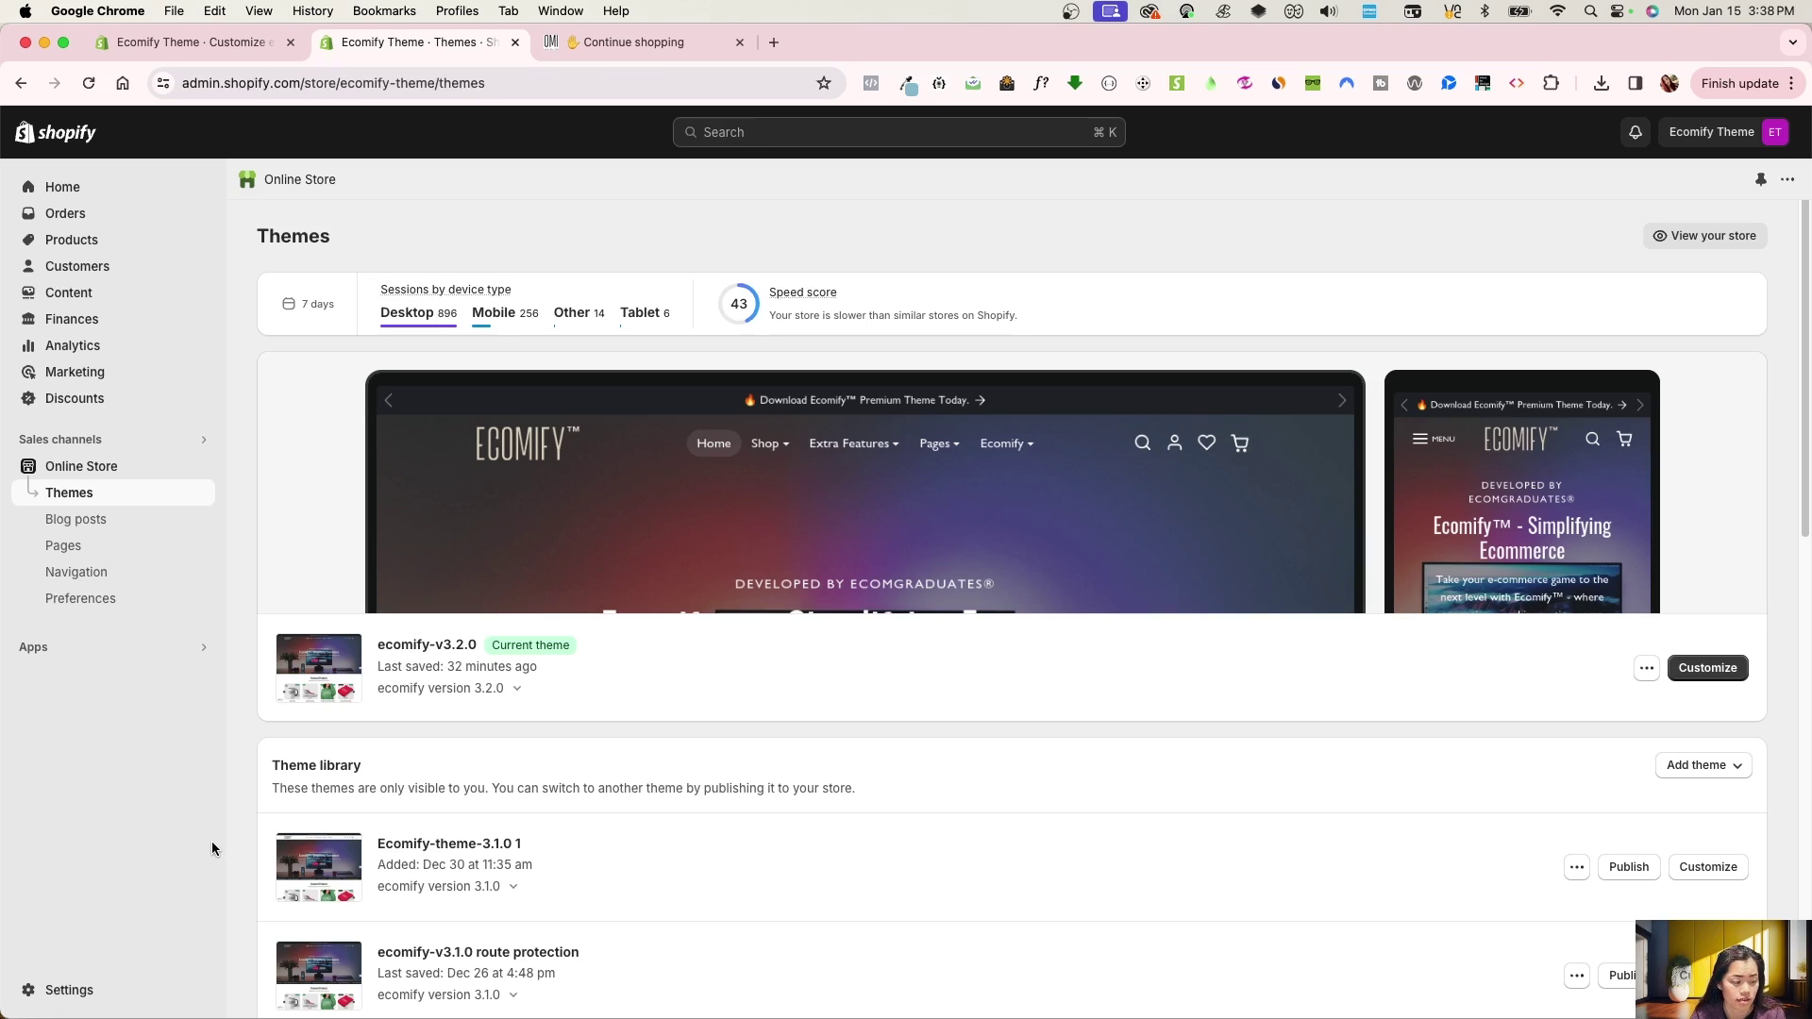
pyautogui.click(70, 990)
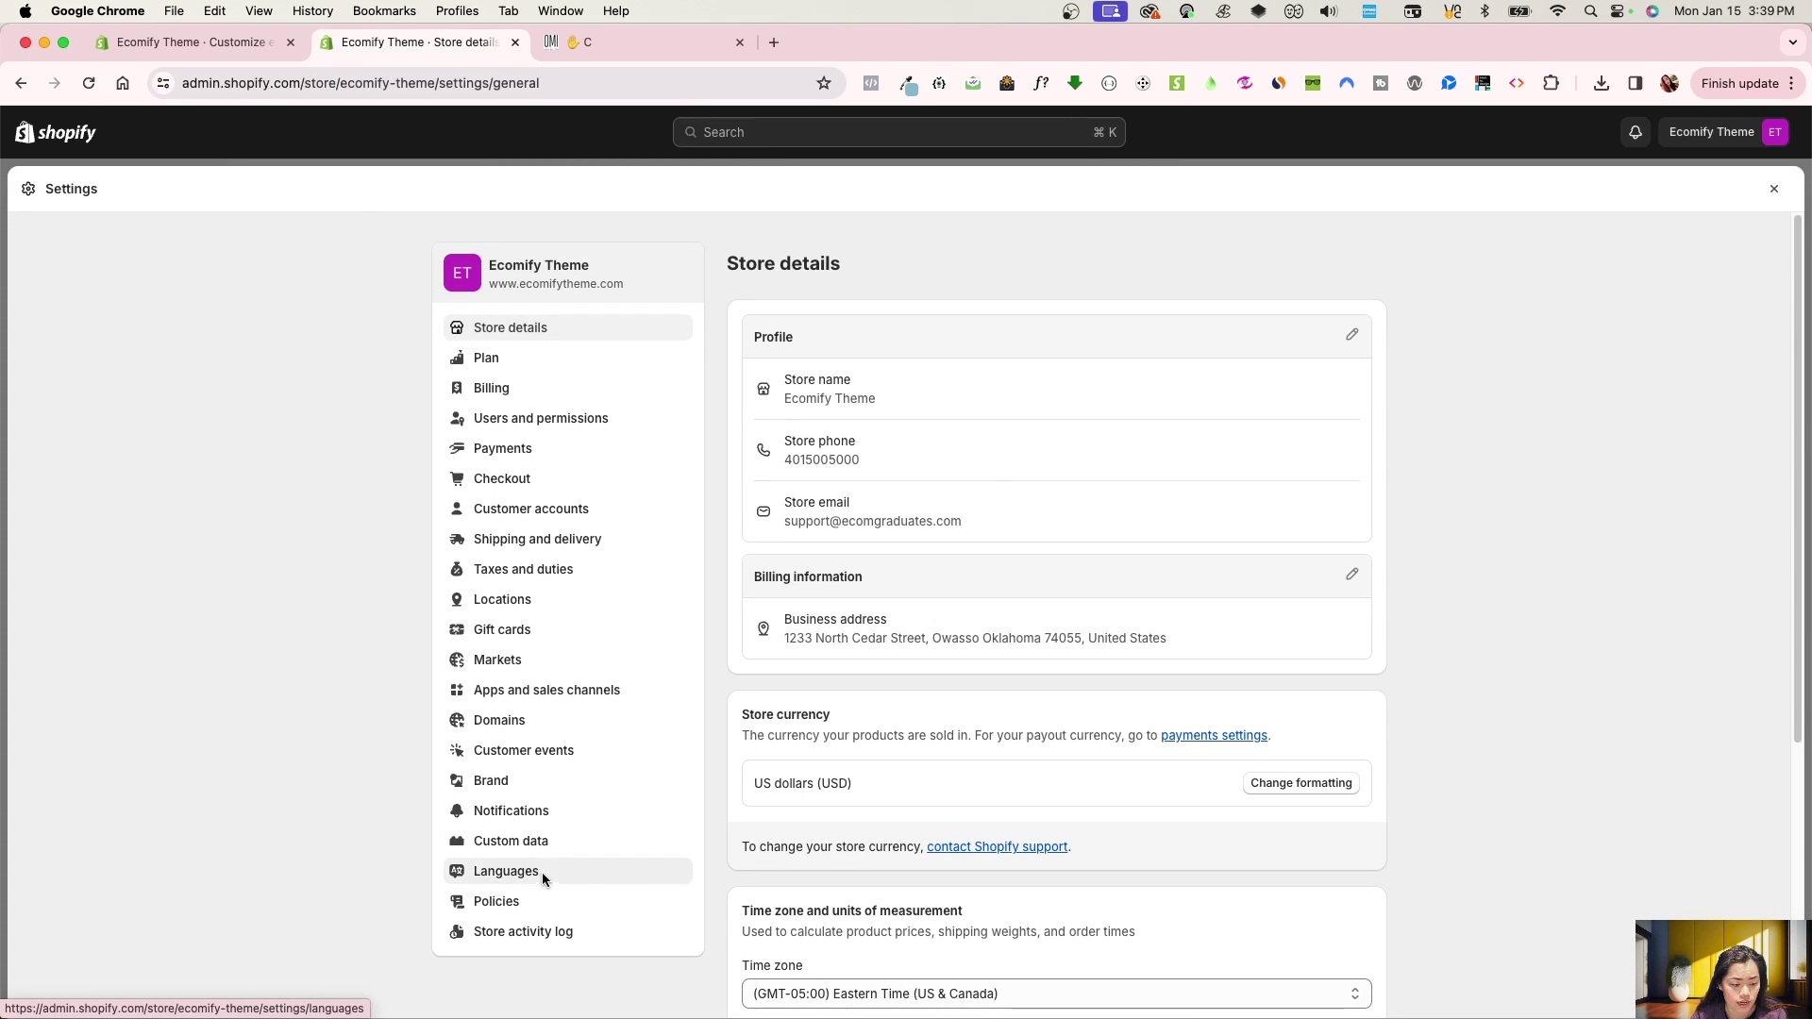
pyautogui.click(556, 841)
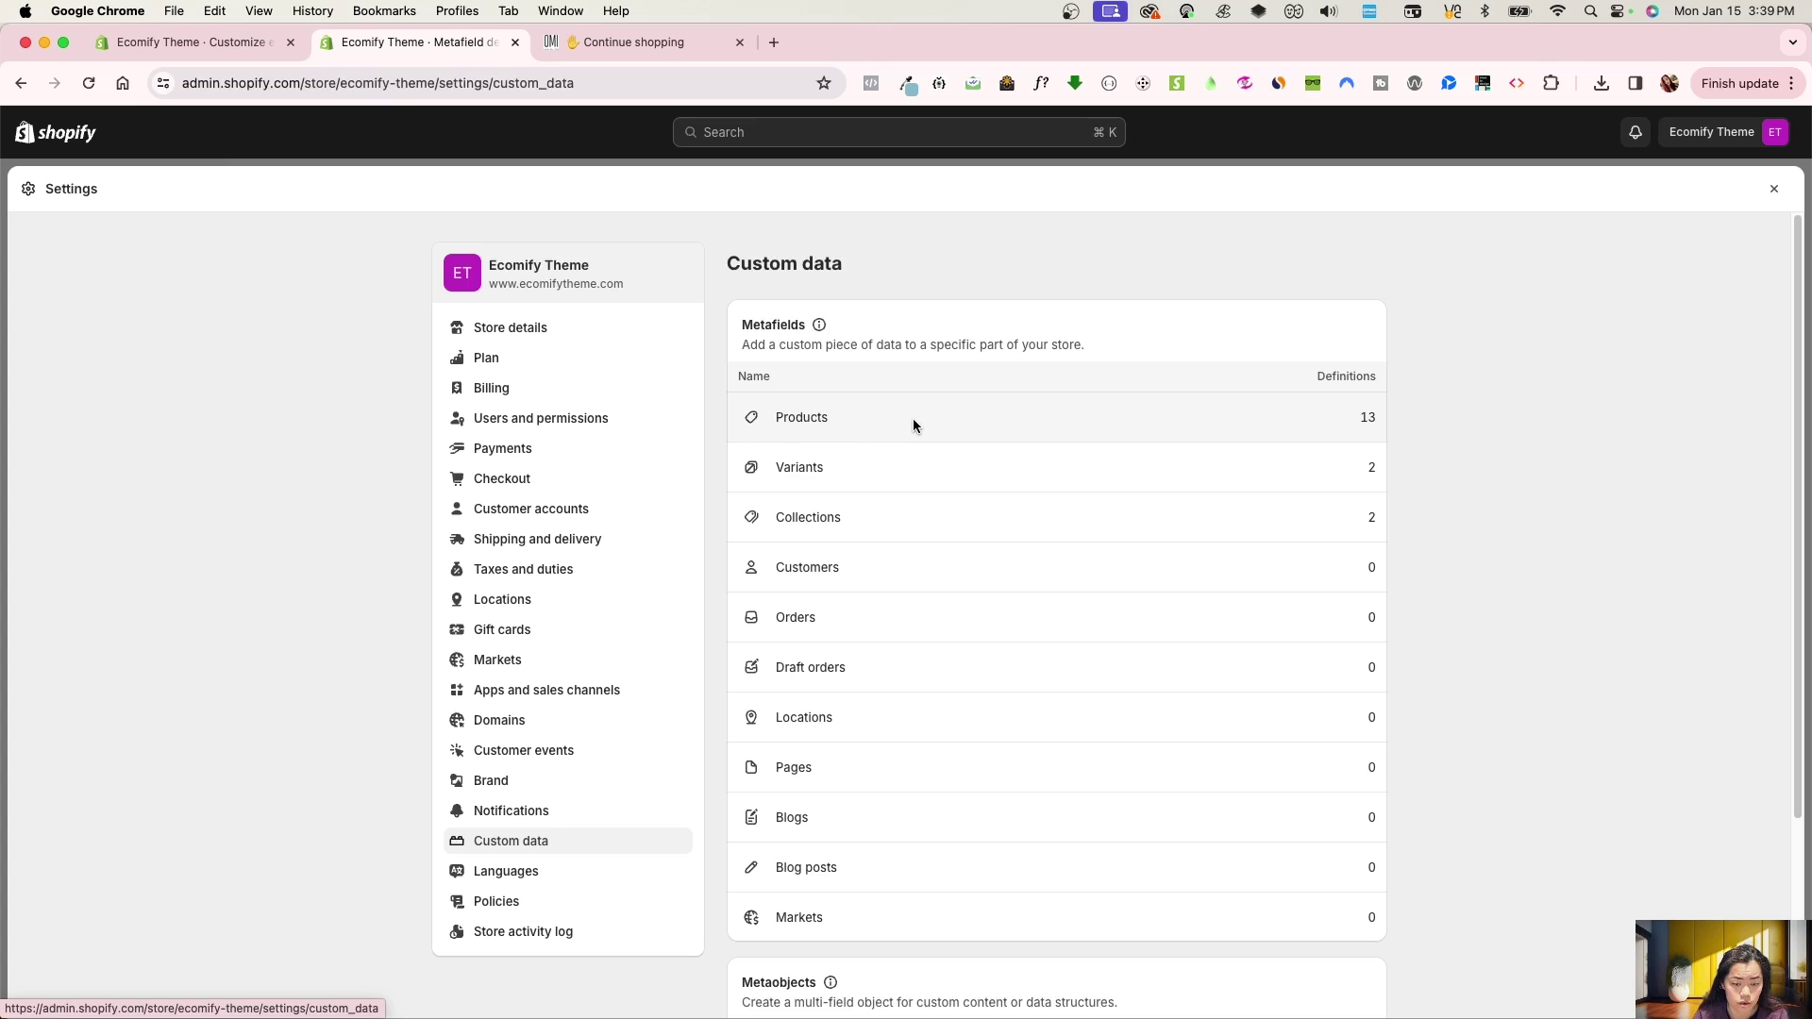
pyautogui.click(877, 468)
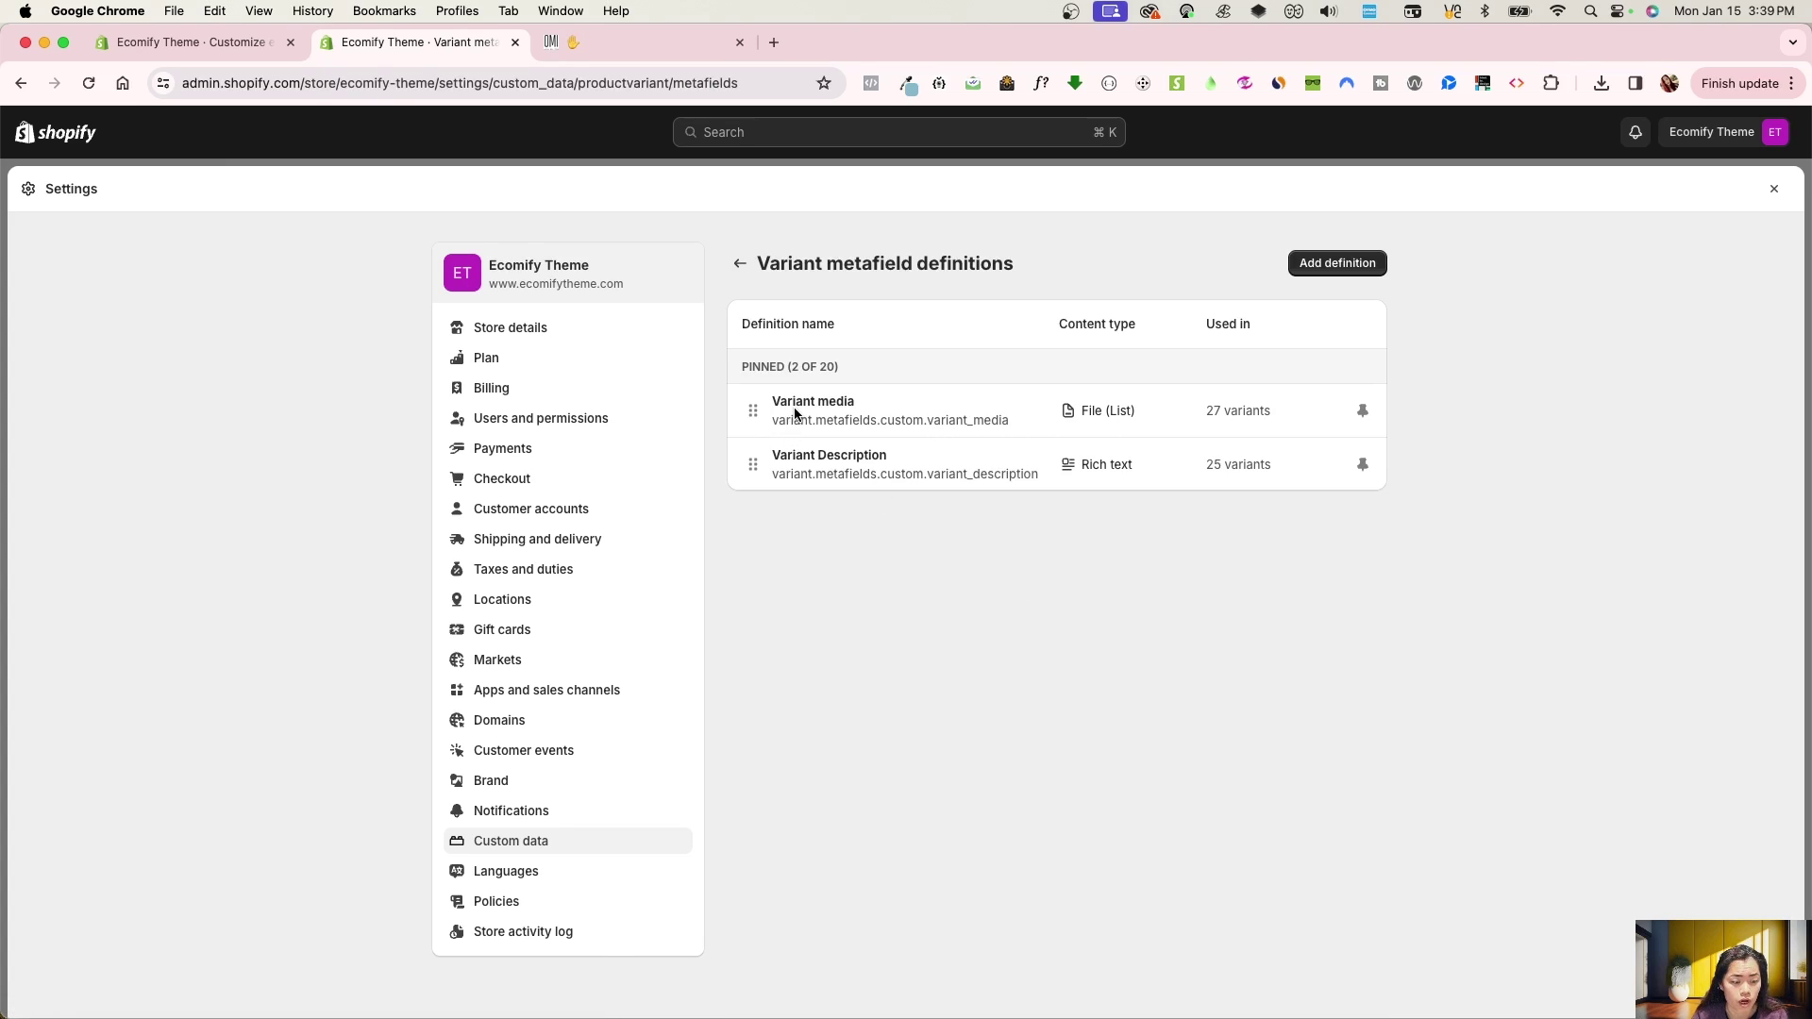
# - Examine the name, key, content type and validation settings of the Variant Description and Variant media metafield definitions
pyautogui.click(932, 479)
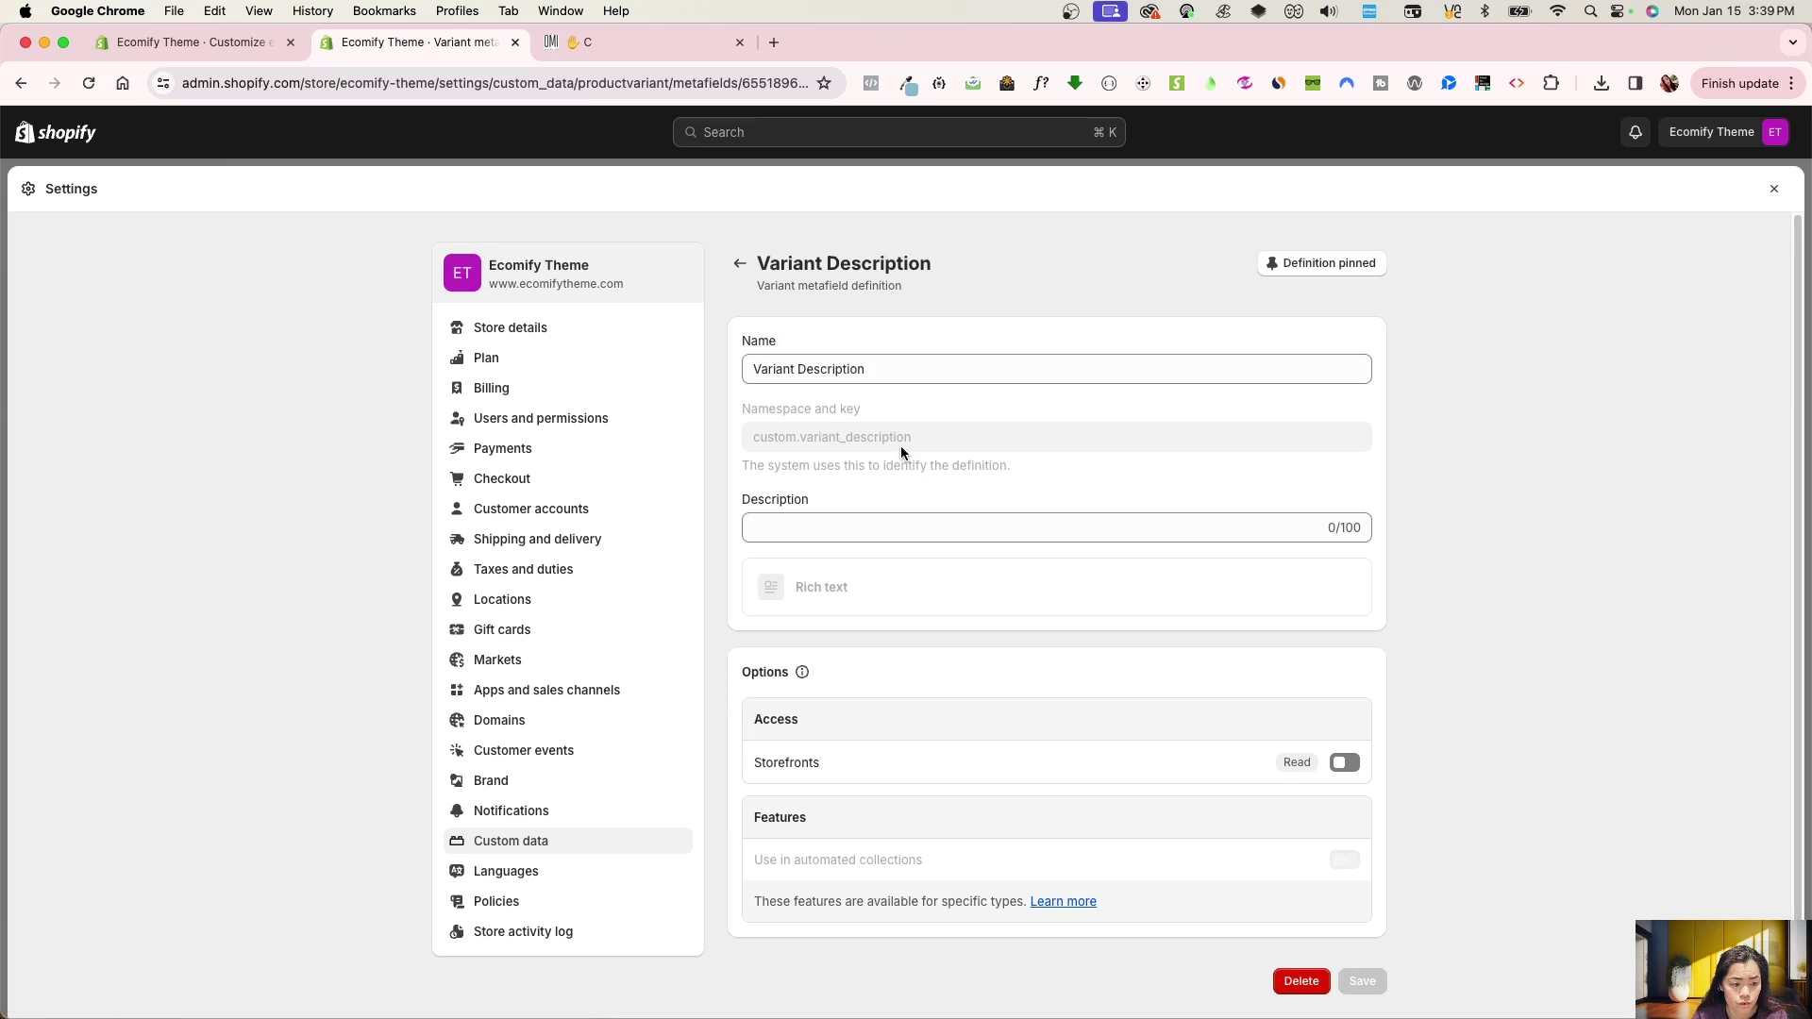
pyautogui.press('super+bracketleft')
pyautogui.click(896, 399)
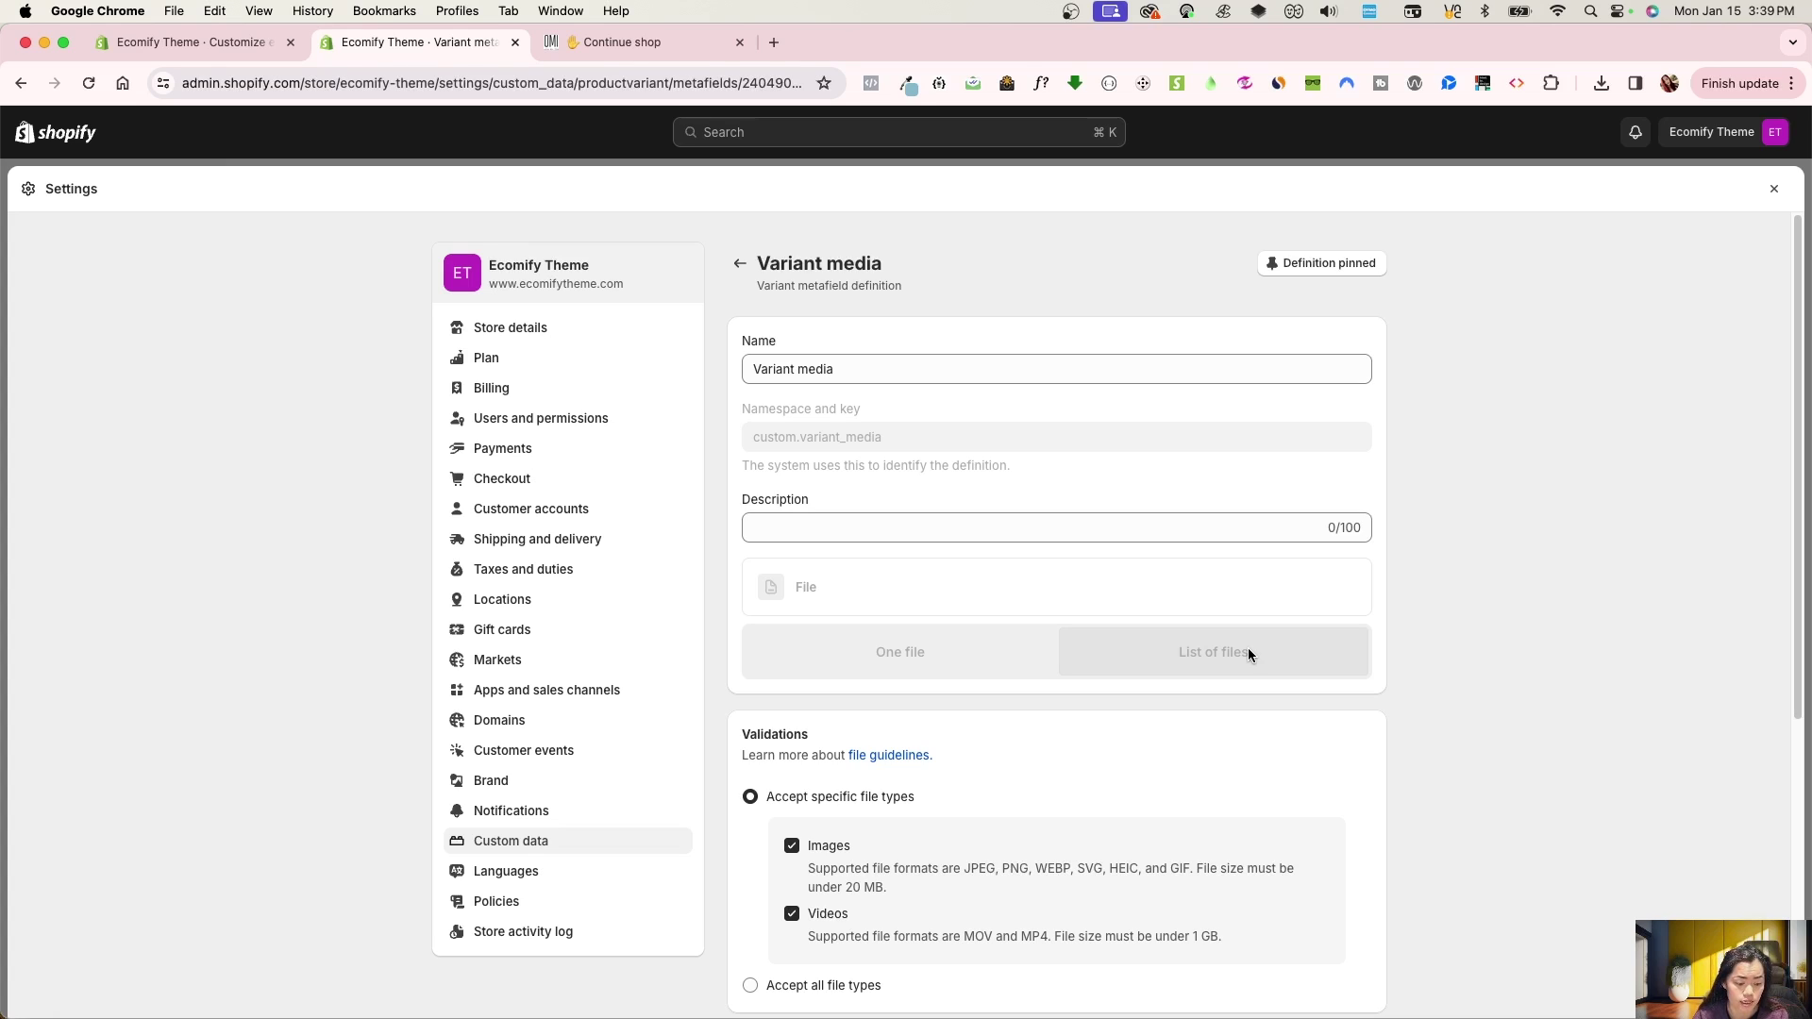
pyautogui.scroll(-1, 1145, 725)
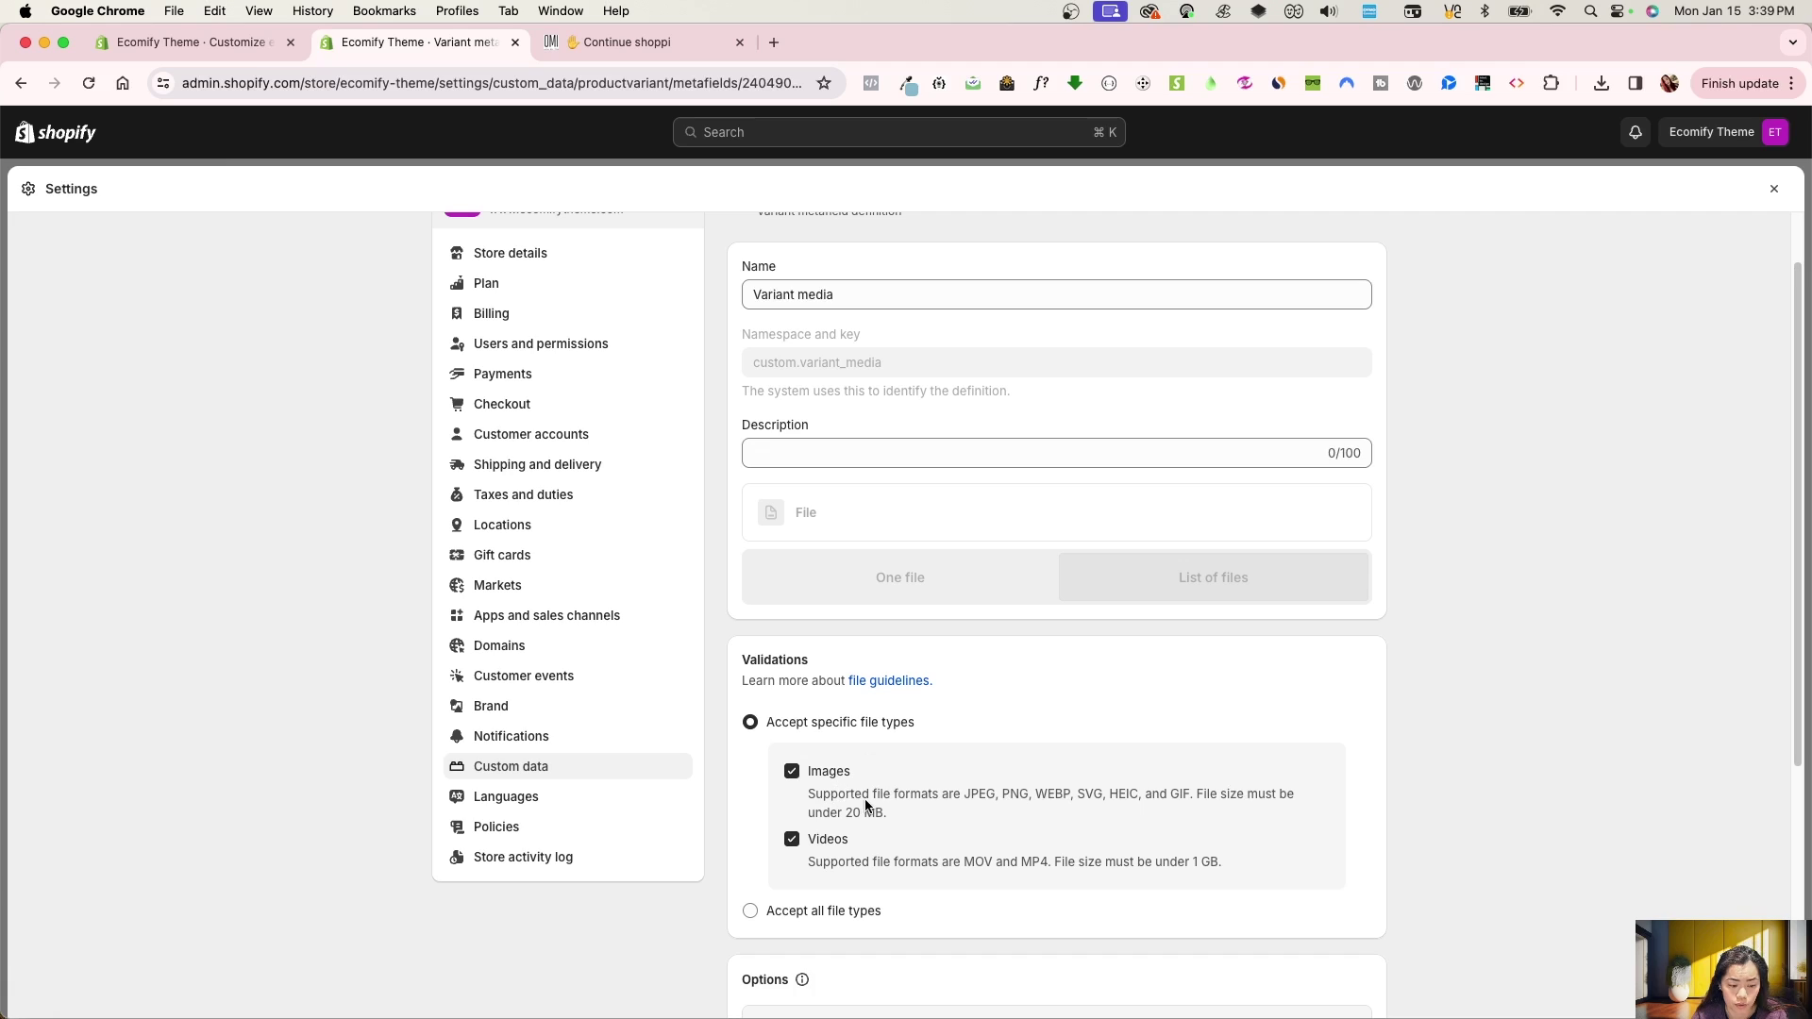
pyautogui.scroll(-5, 995, 847)
pyautogui.press('super+bracketleft')
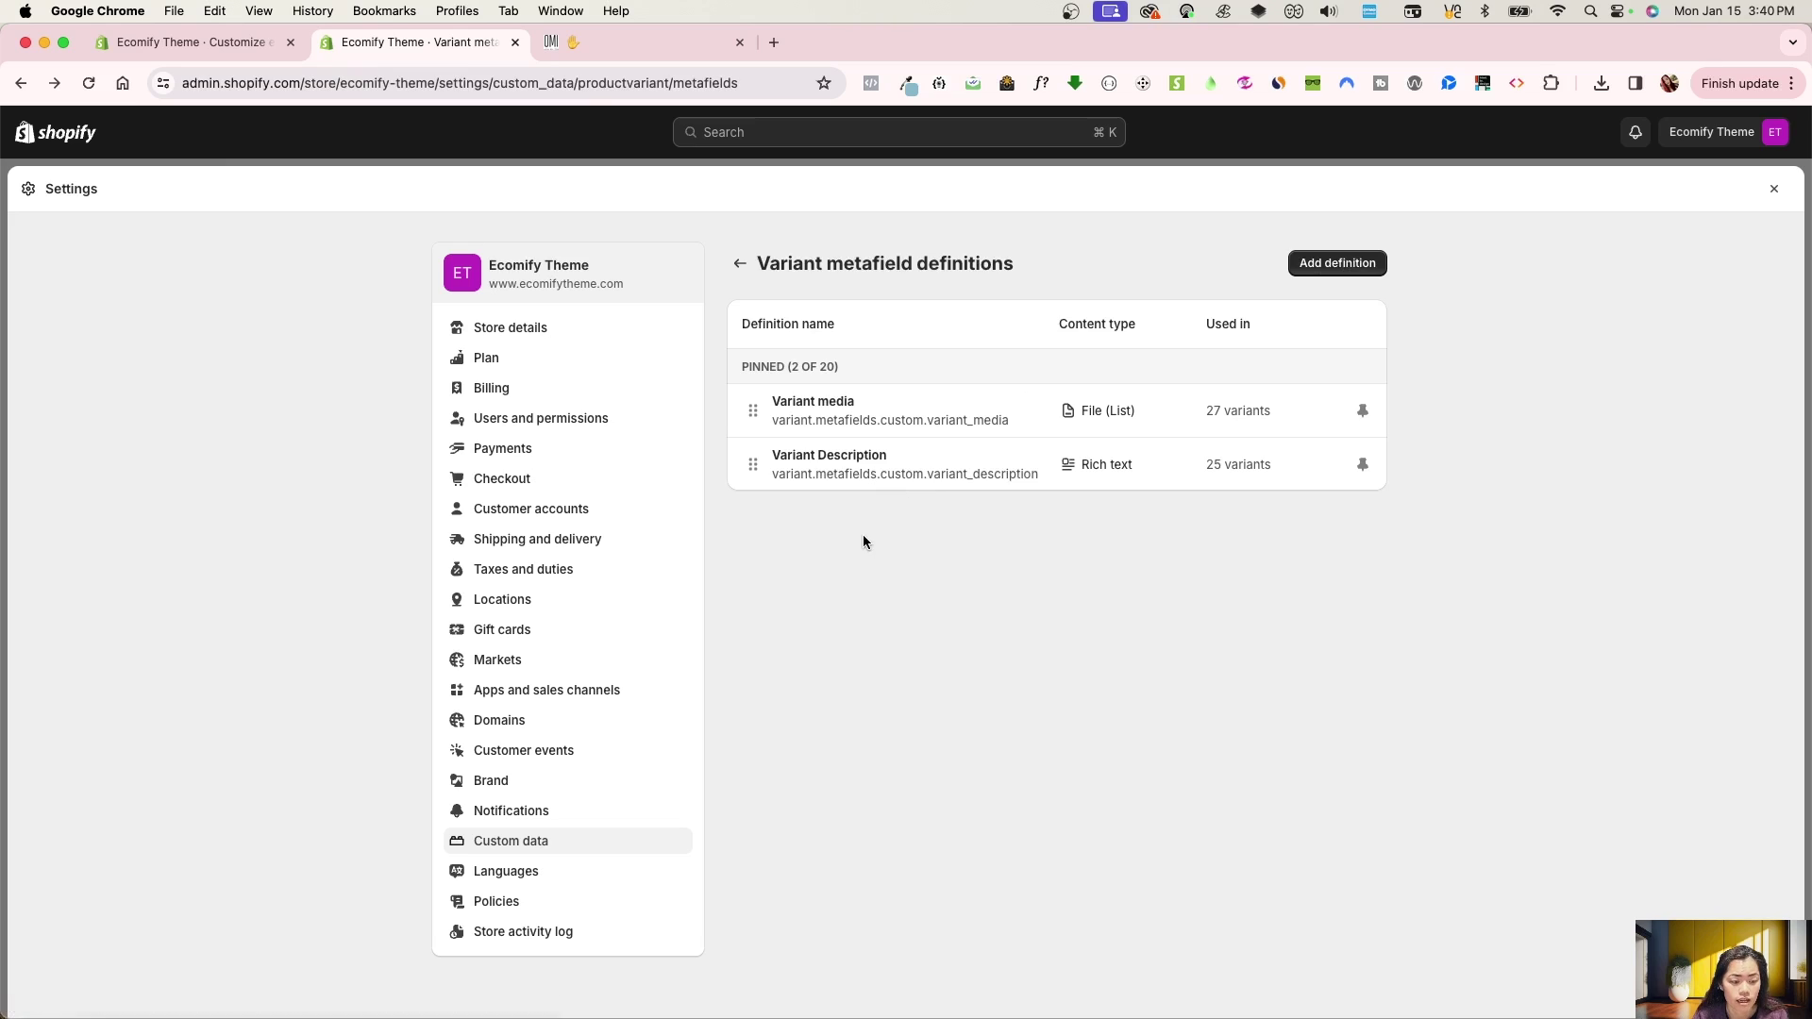
pyautogui.click(921, 467)
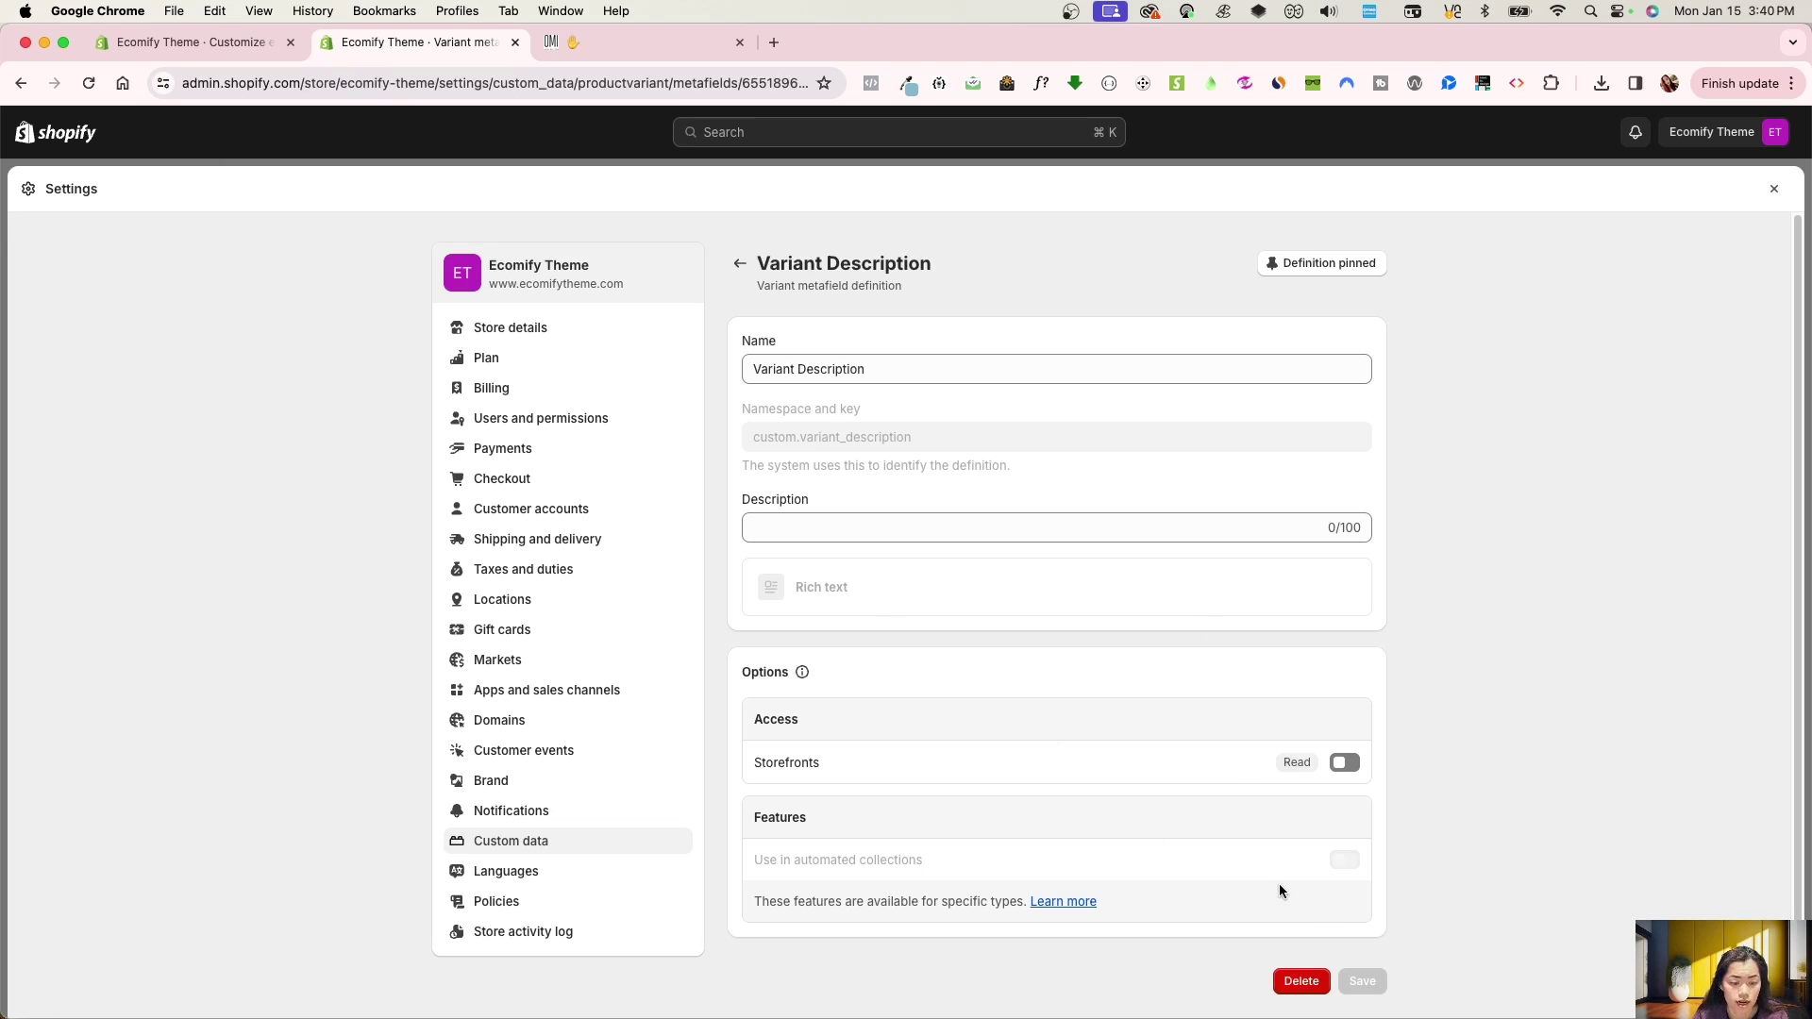
pyautogui.press('super+bracketleft')
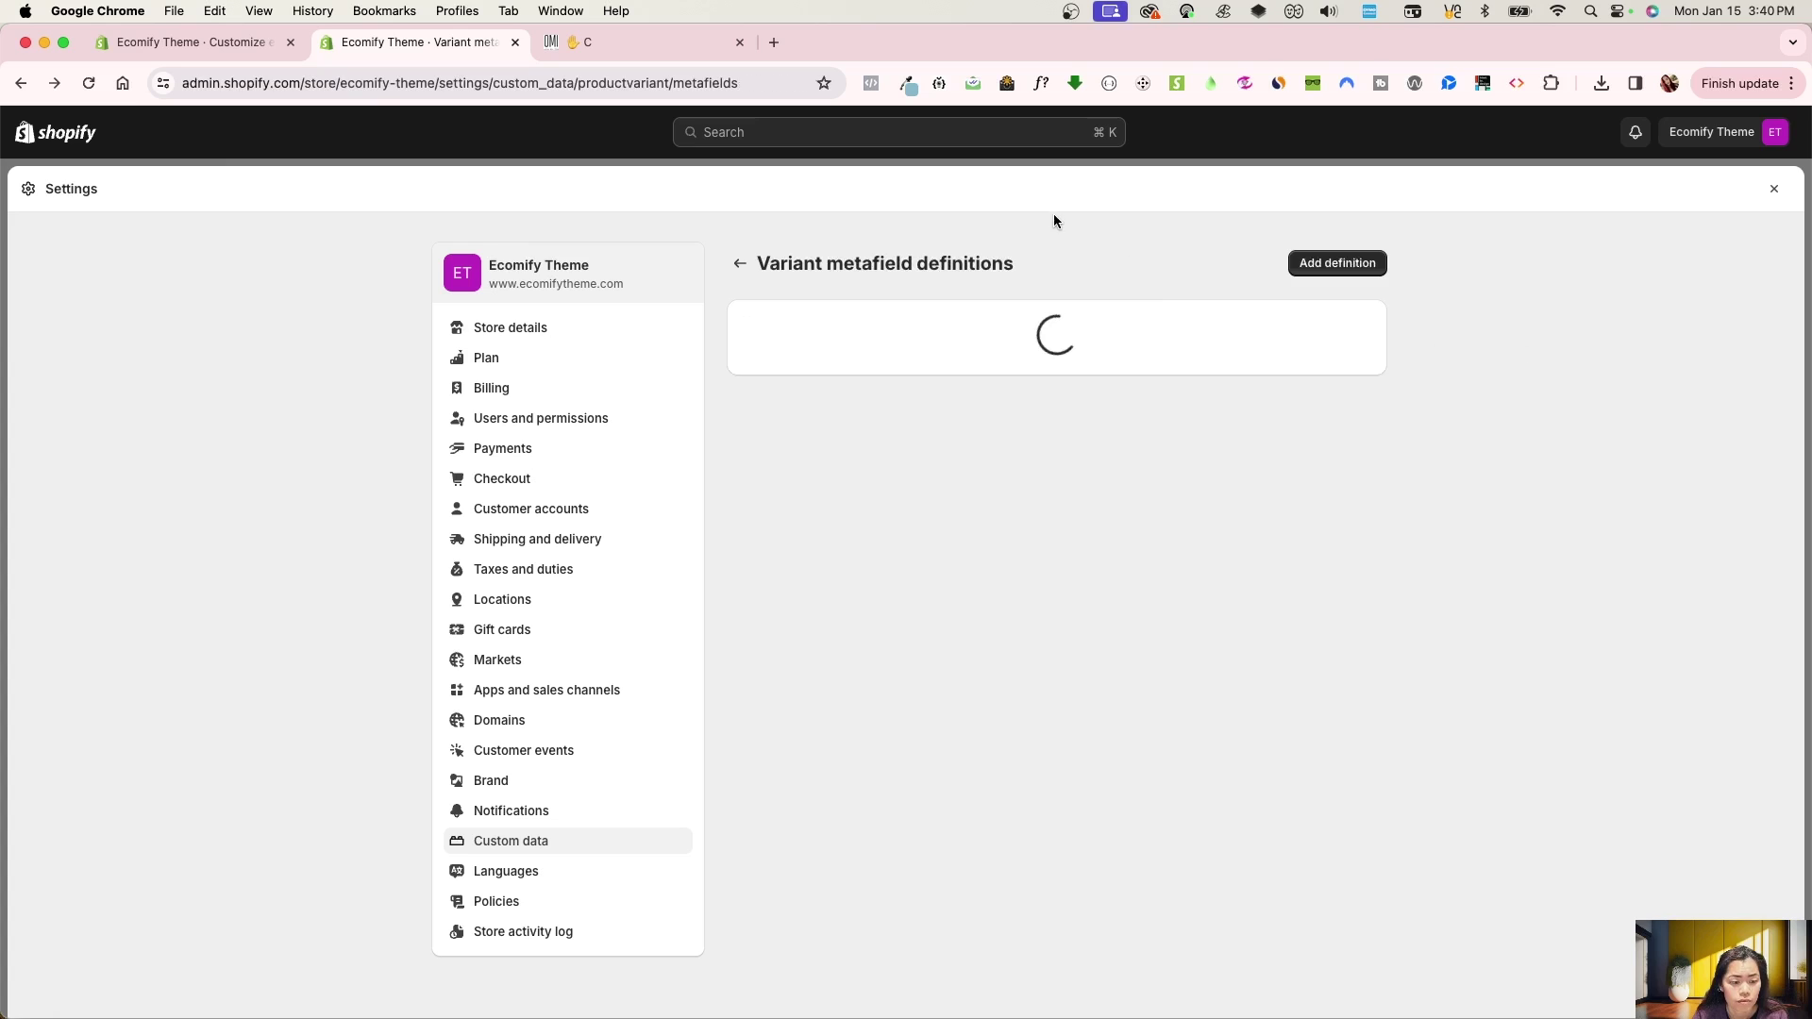
pyautogui.click(1308, 271)
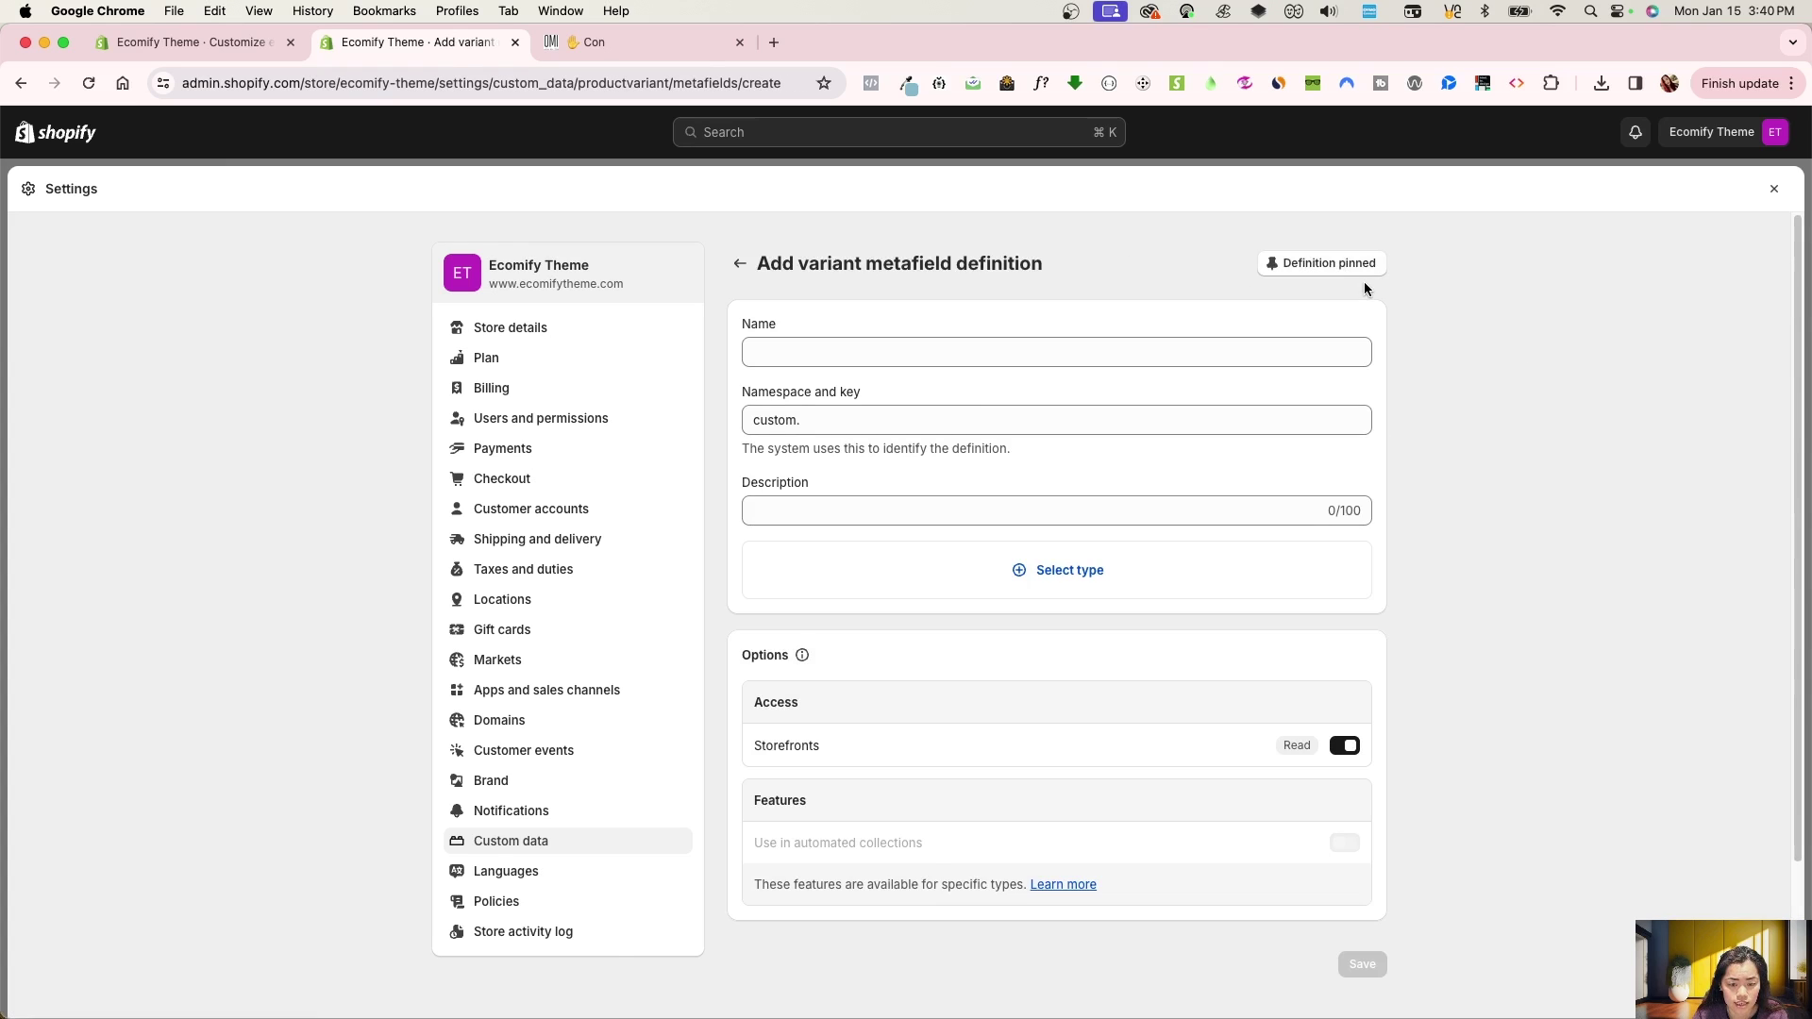
pyautogui.click(880, 348)
pyautogui.write('HJKHJK')
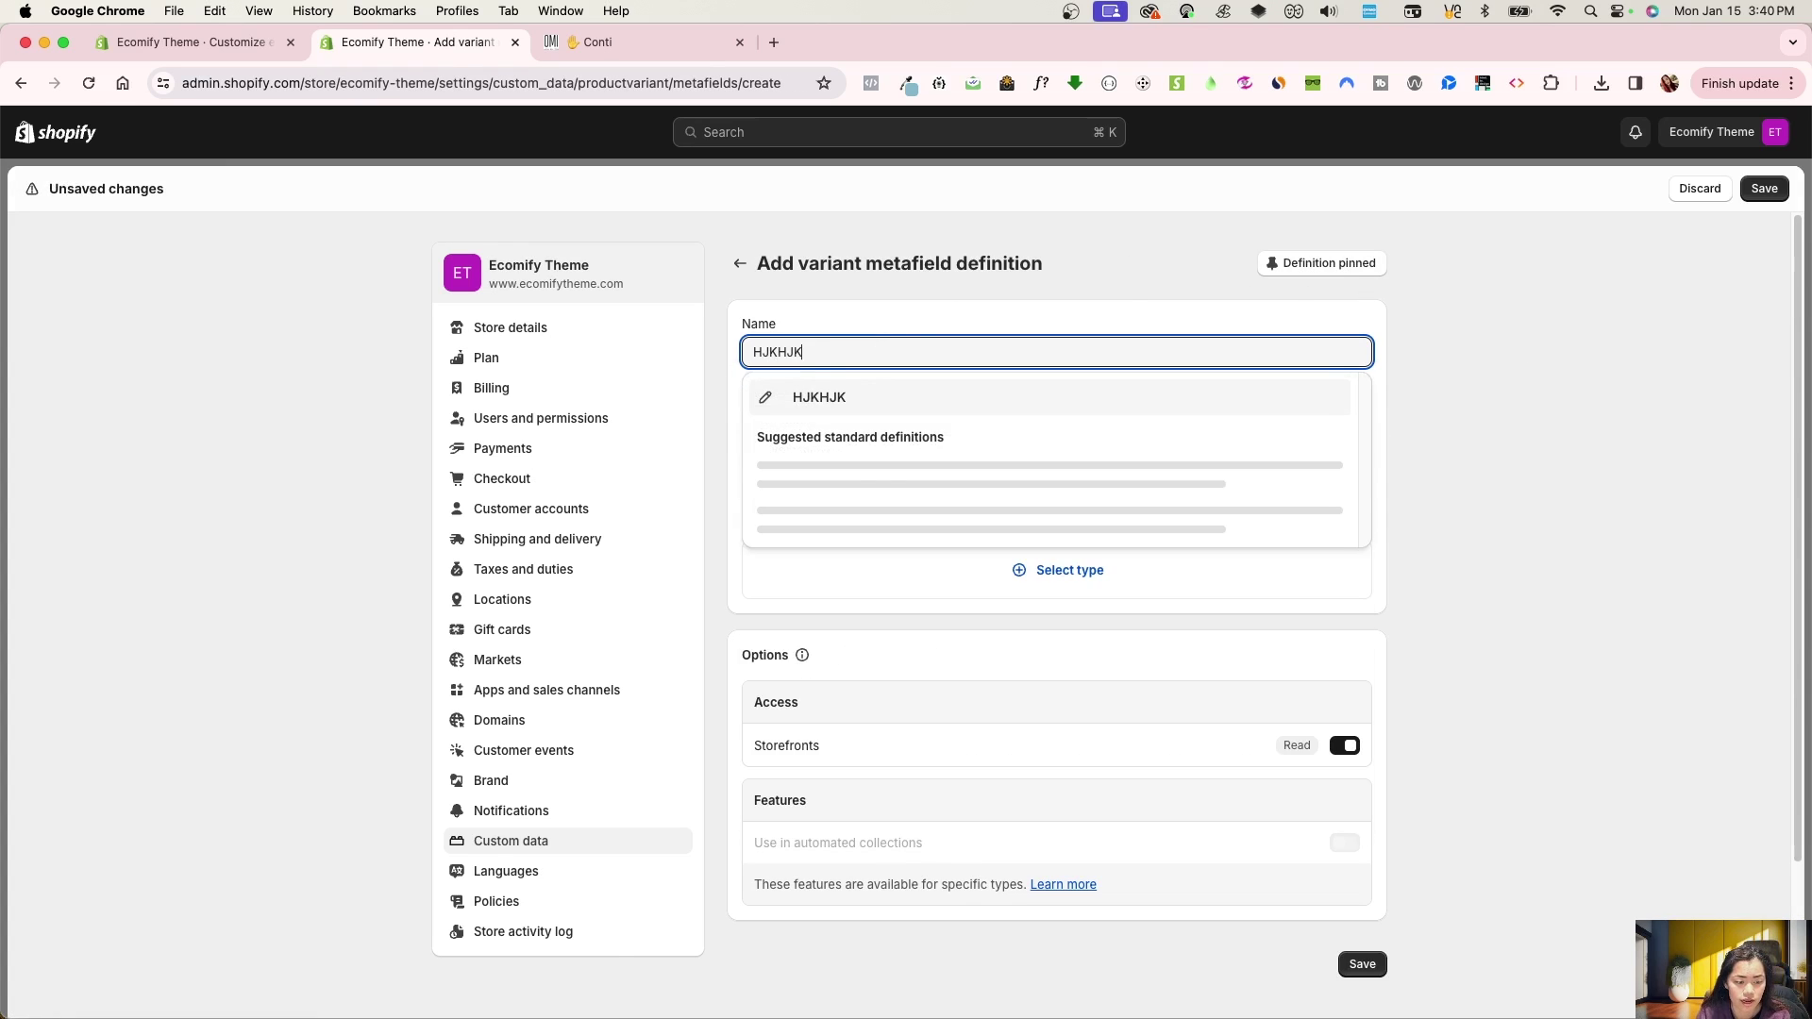
pyautogui.click(850, 413)
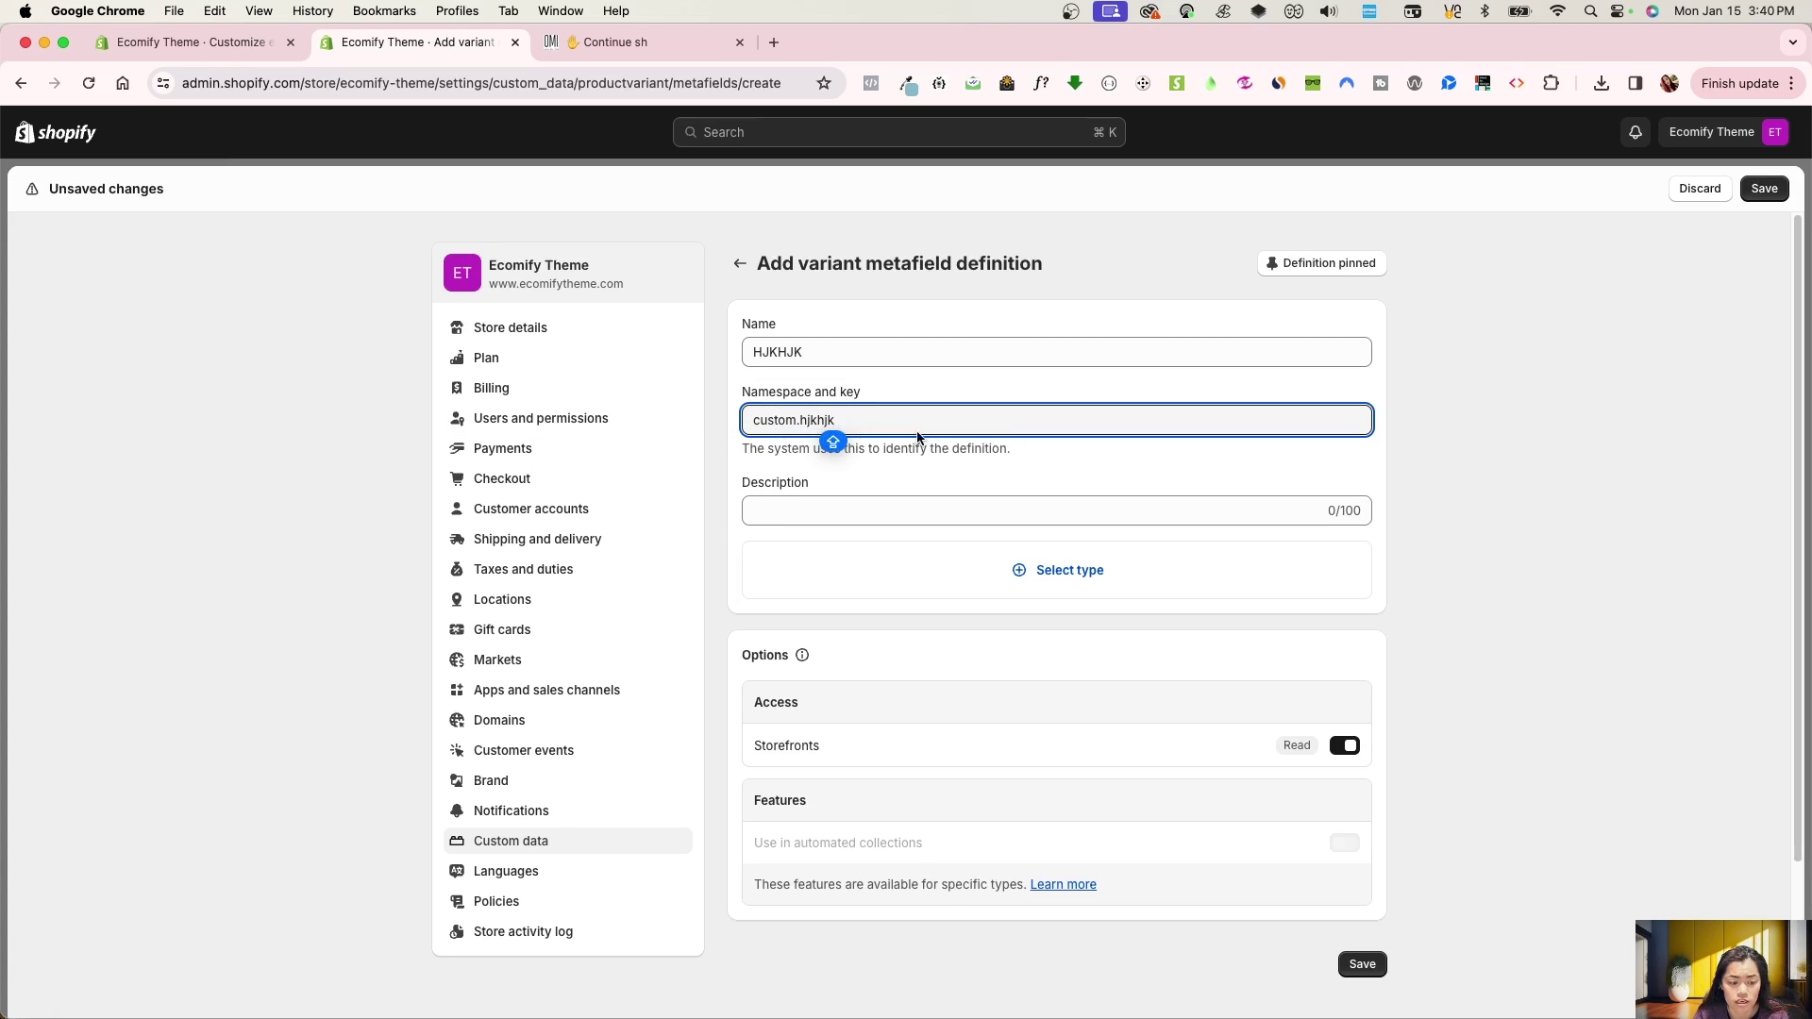
pyautogui.click(1069, 571)
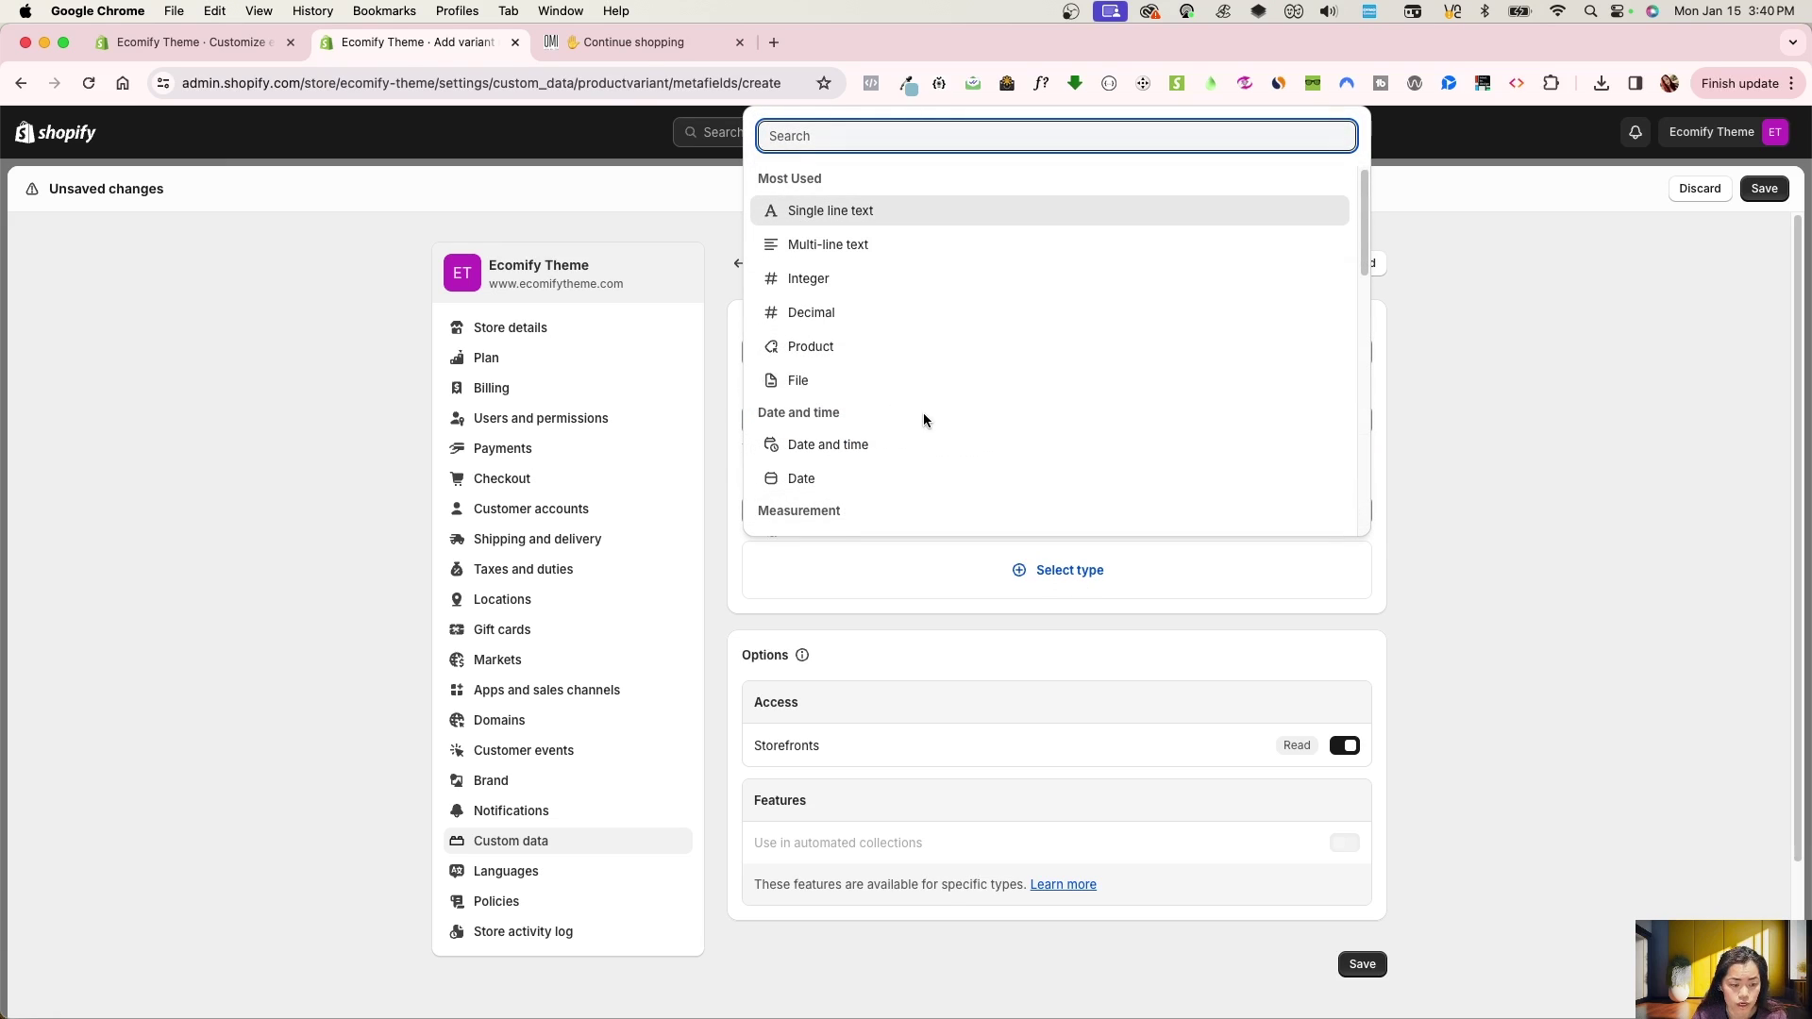
pyautogui.scroll(-2, 923, 412)
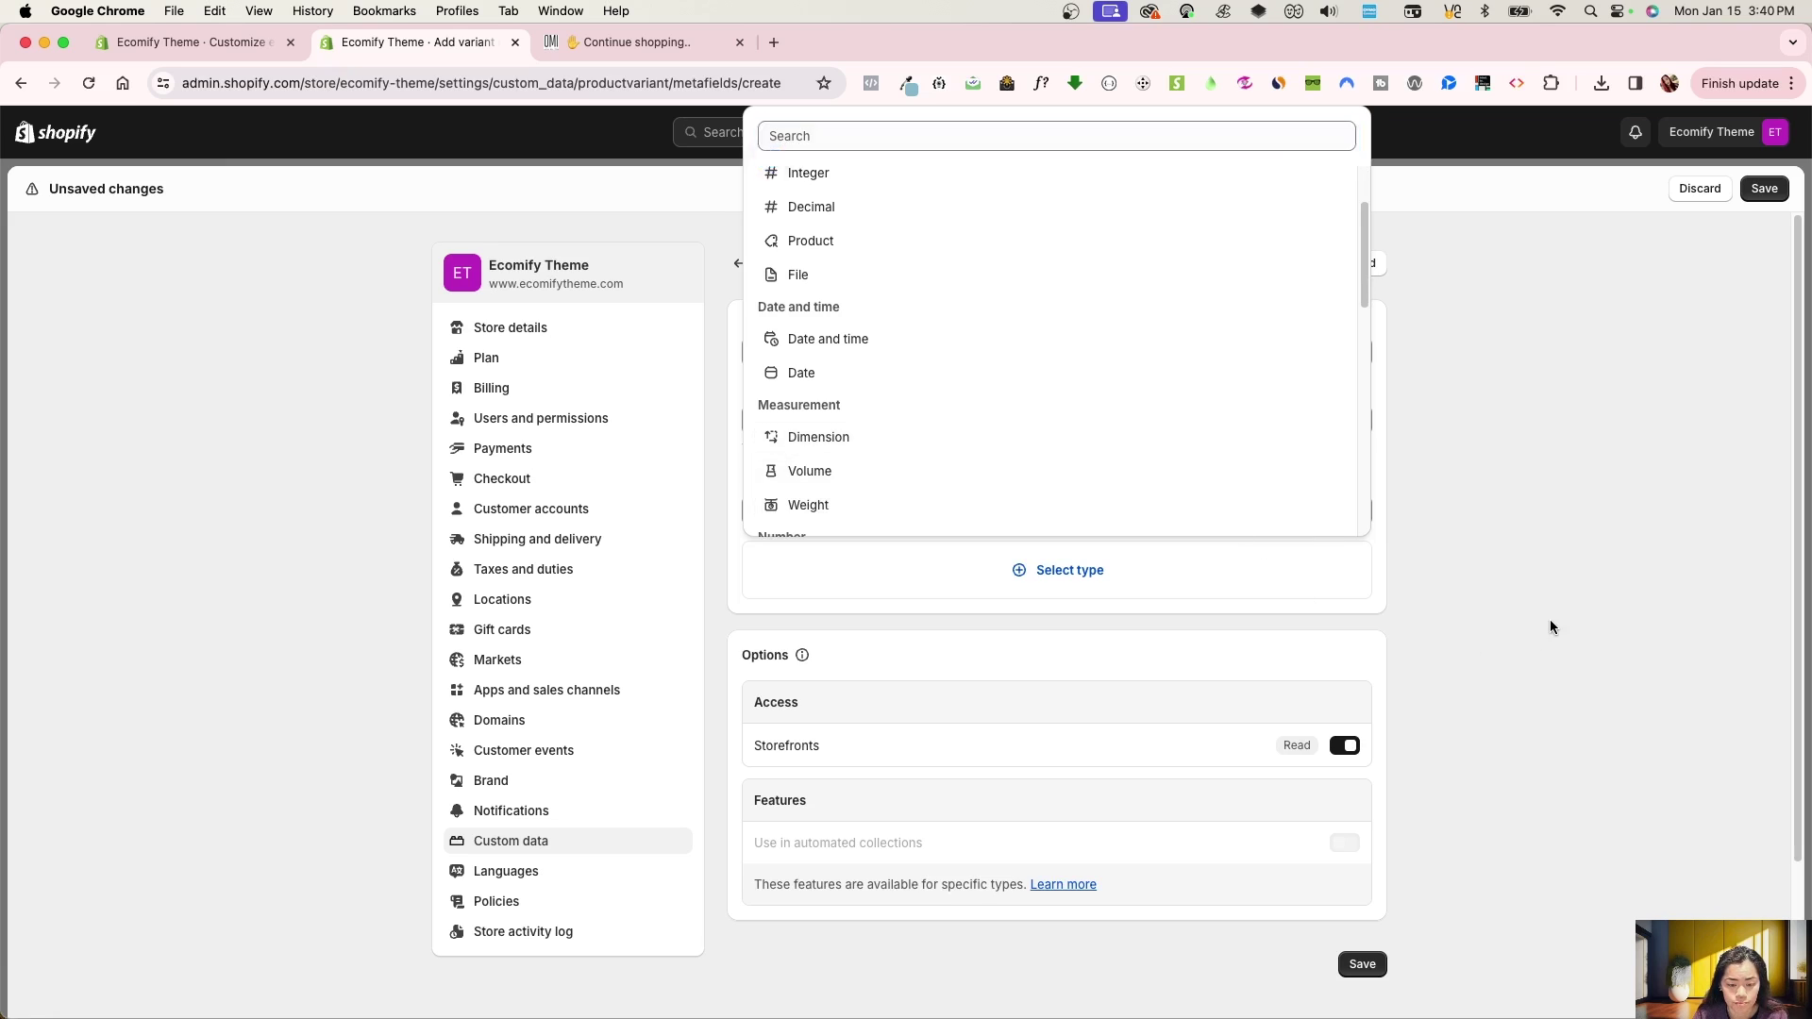
pyautogui.click(1481, 630)
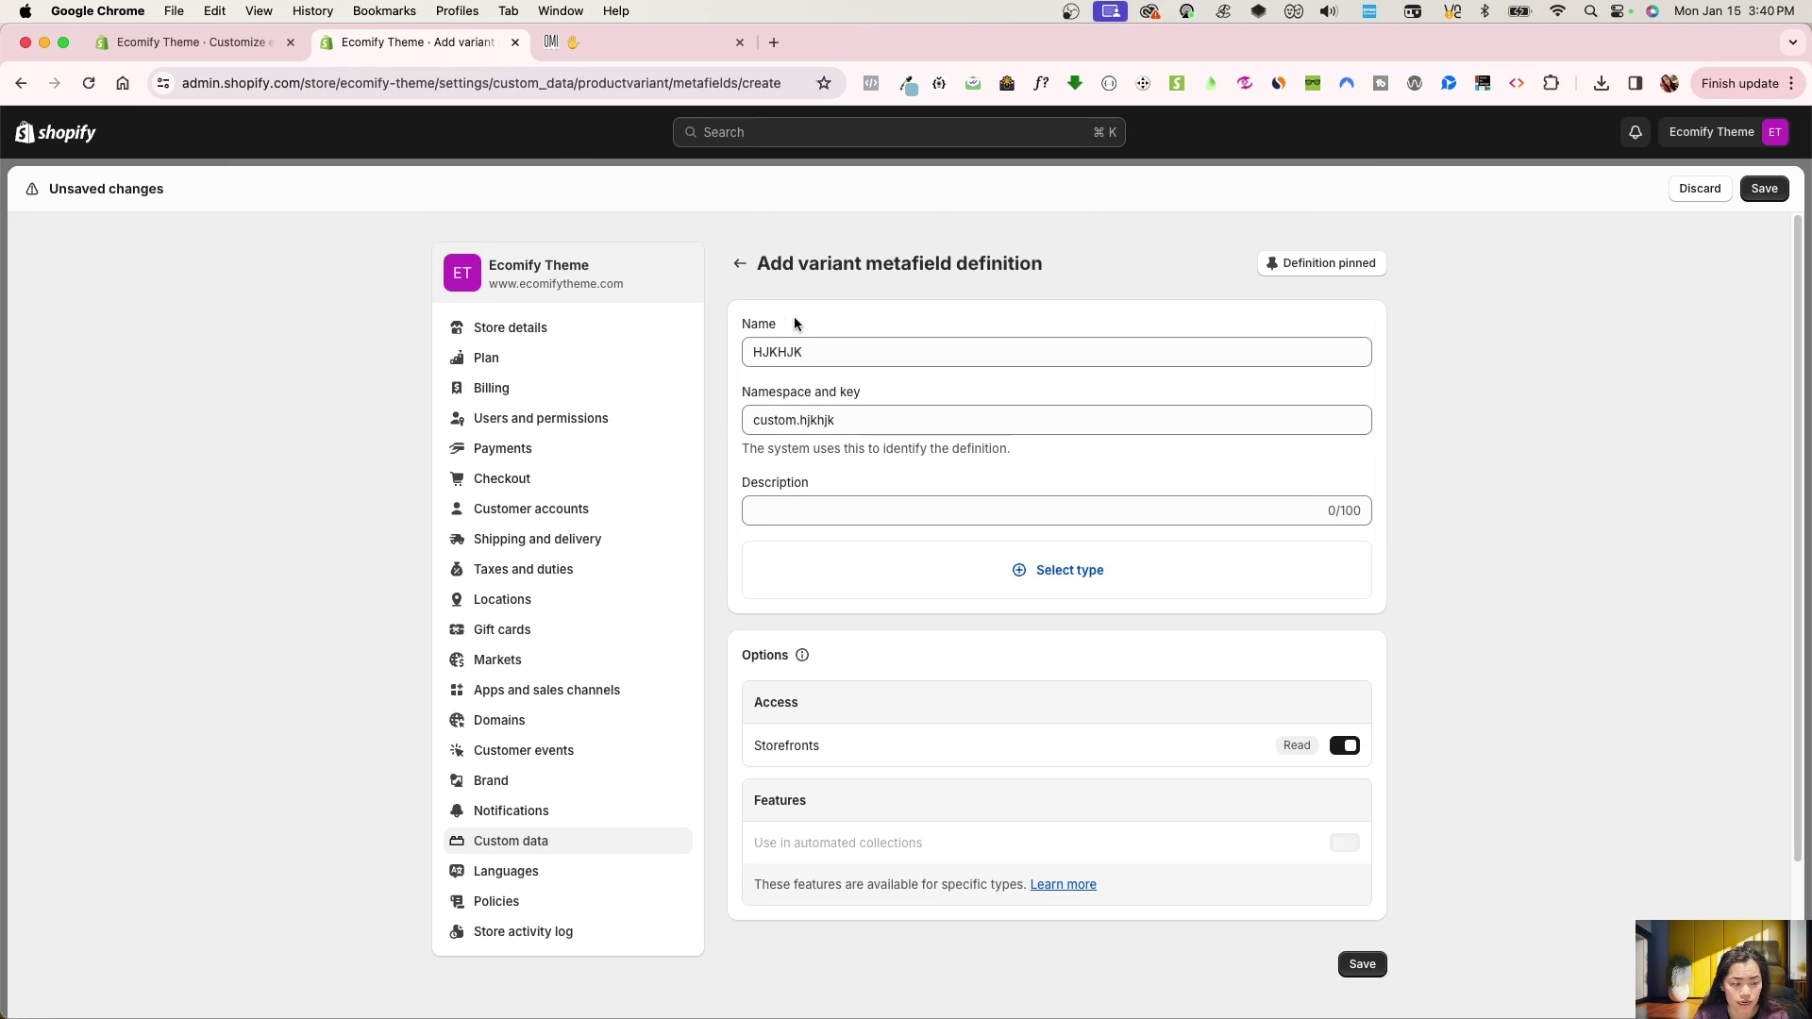
pyautogui.click(740, 263)
pyautogui.click(1145, 617)
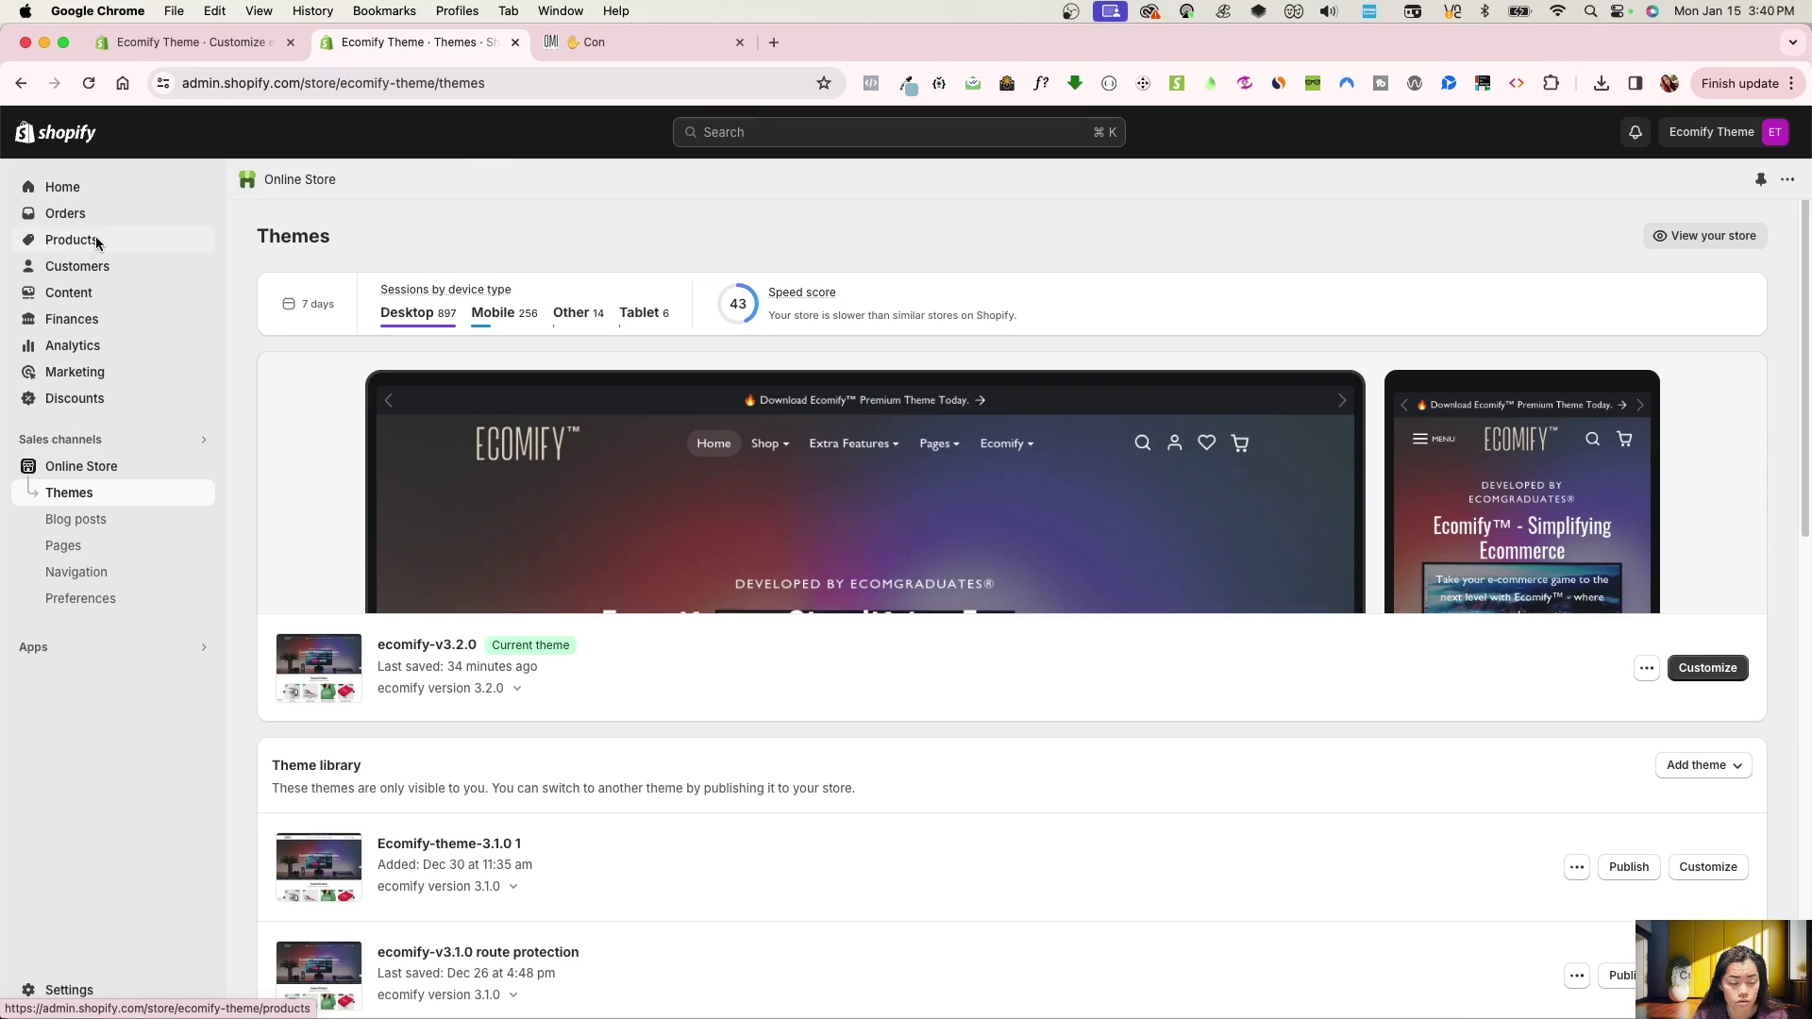
# - Search the store's products for OMNI and open the Ecomify Omni Shoes product
pyautogui.click(98, 242)
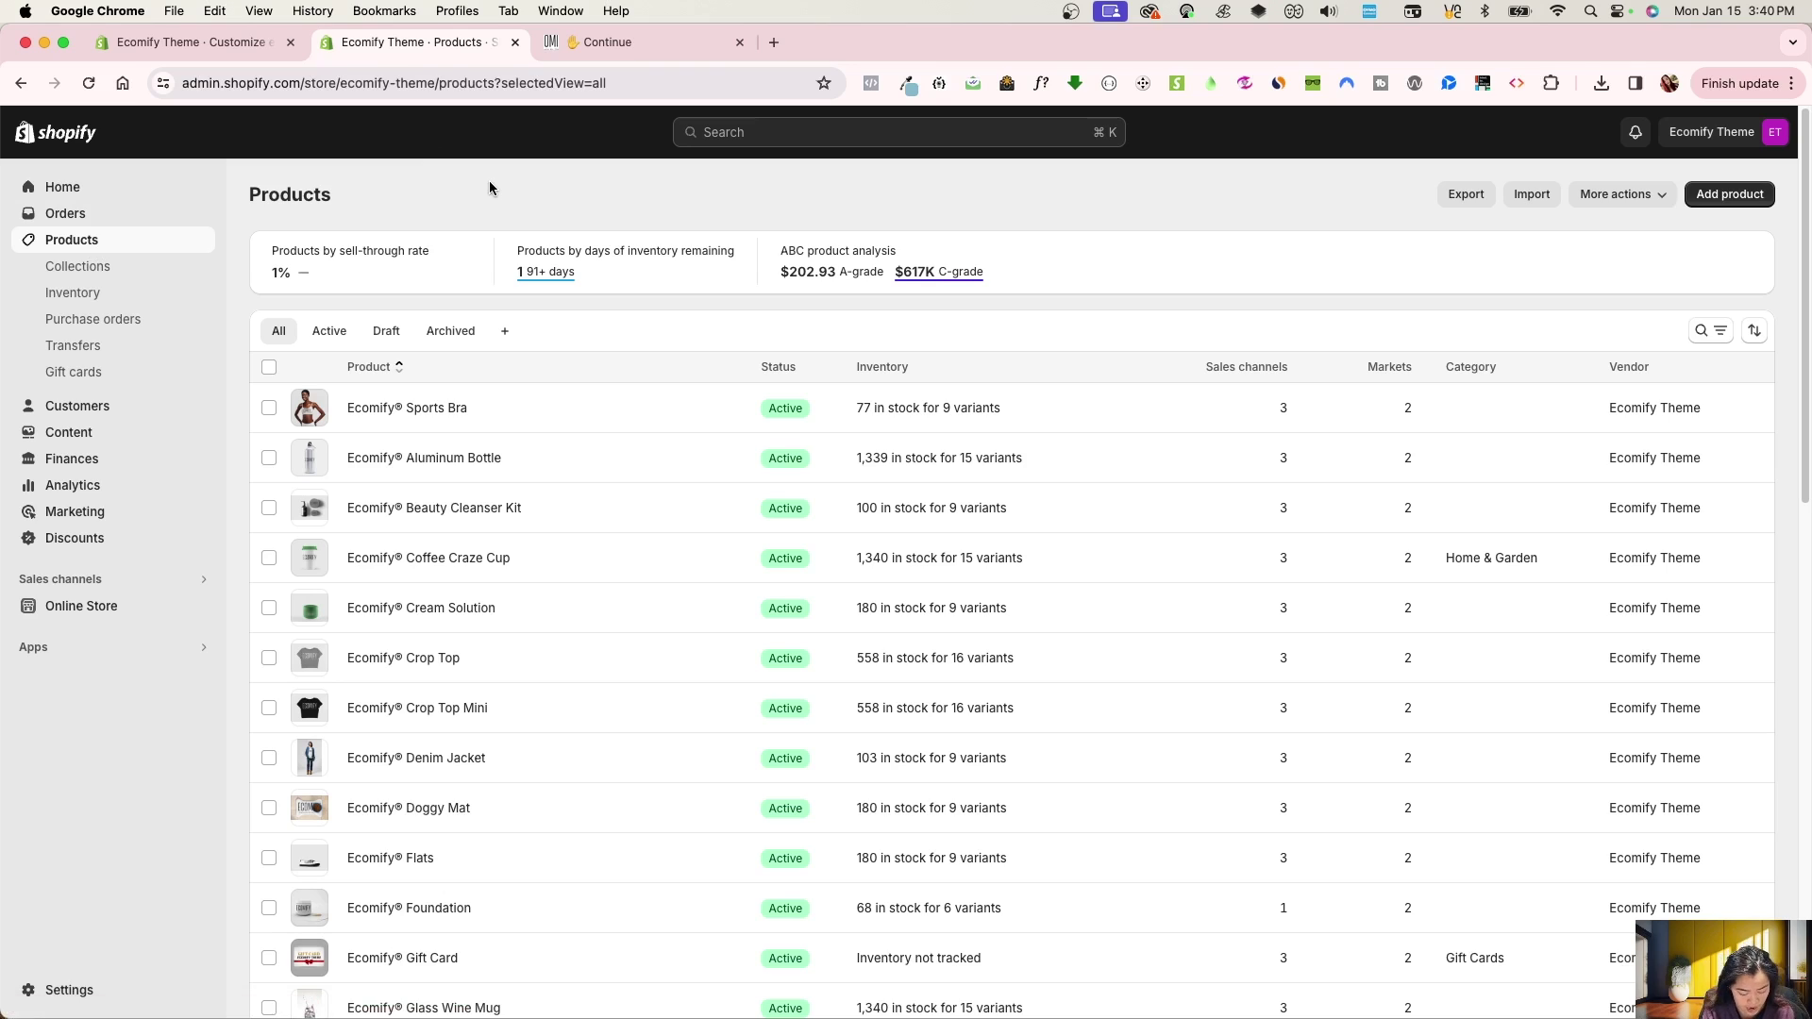
pyautogui.write('fOMNI')
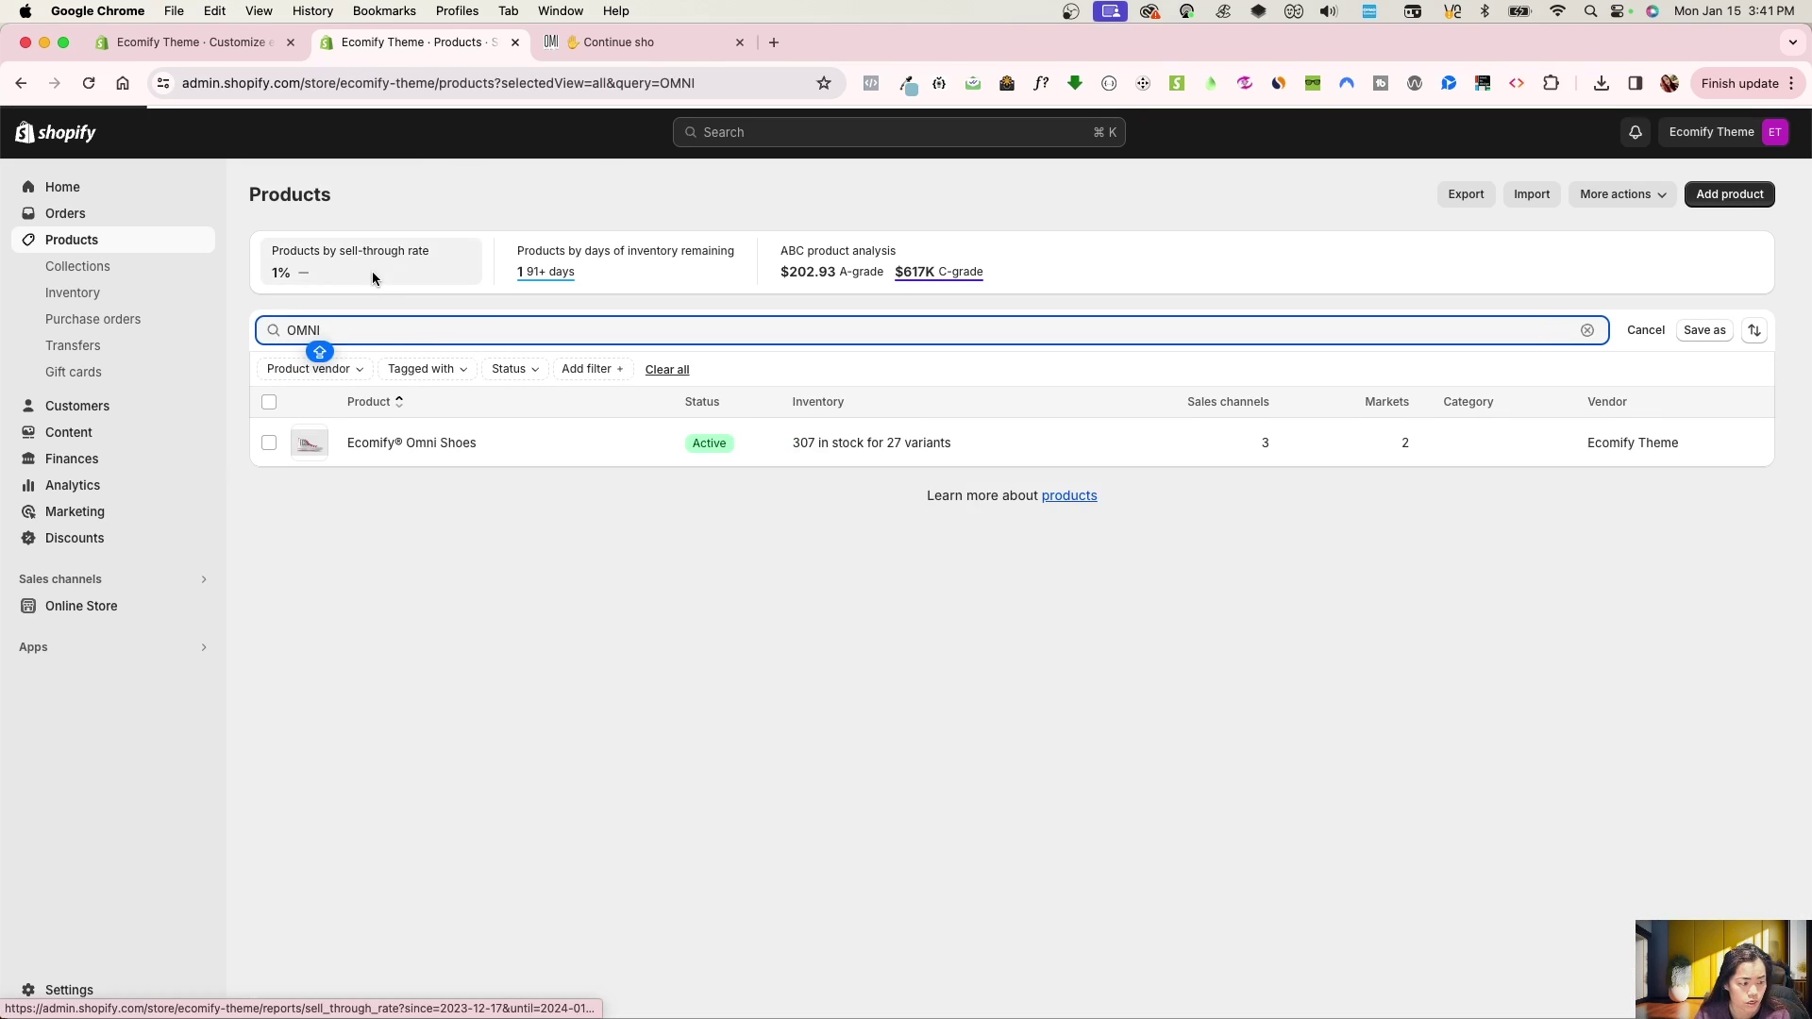
pyautogui.click(412, 438)
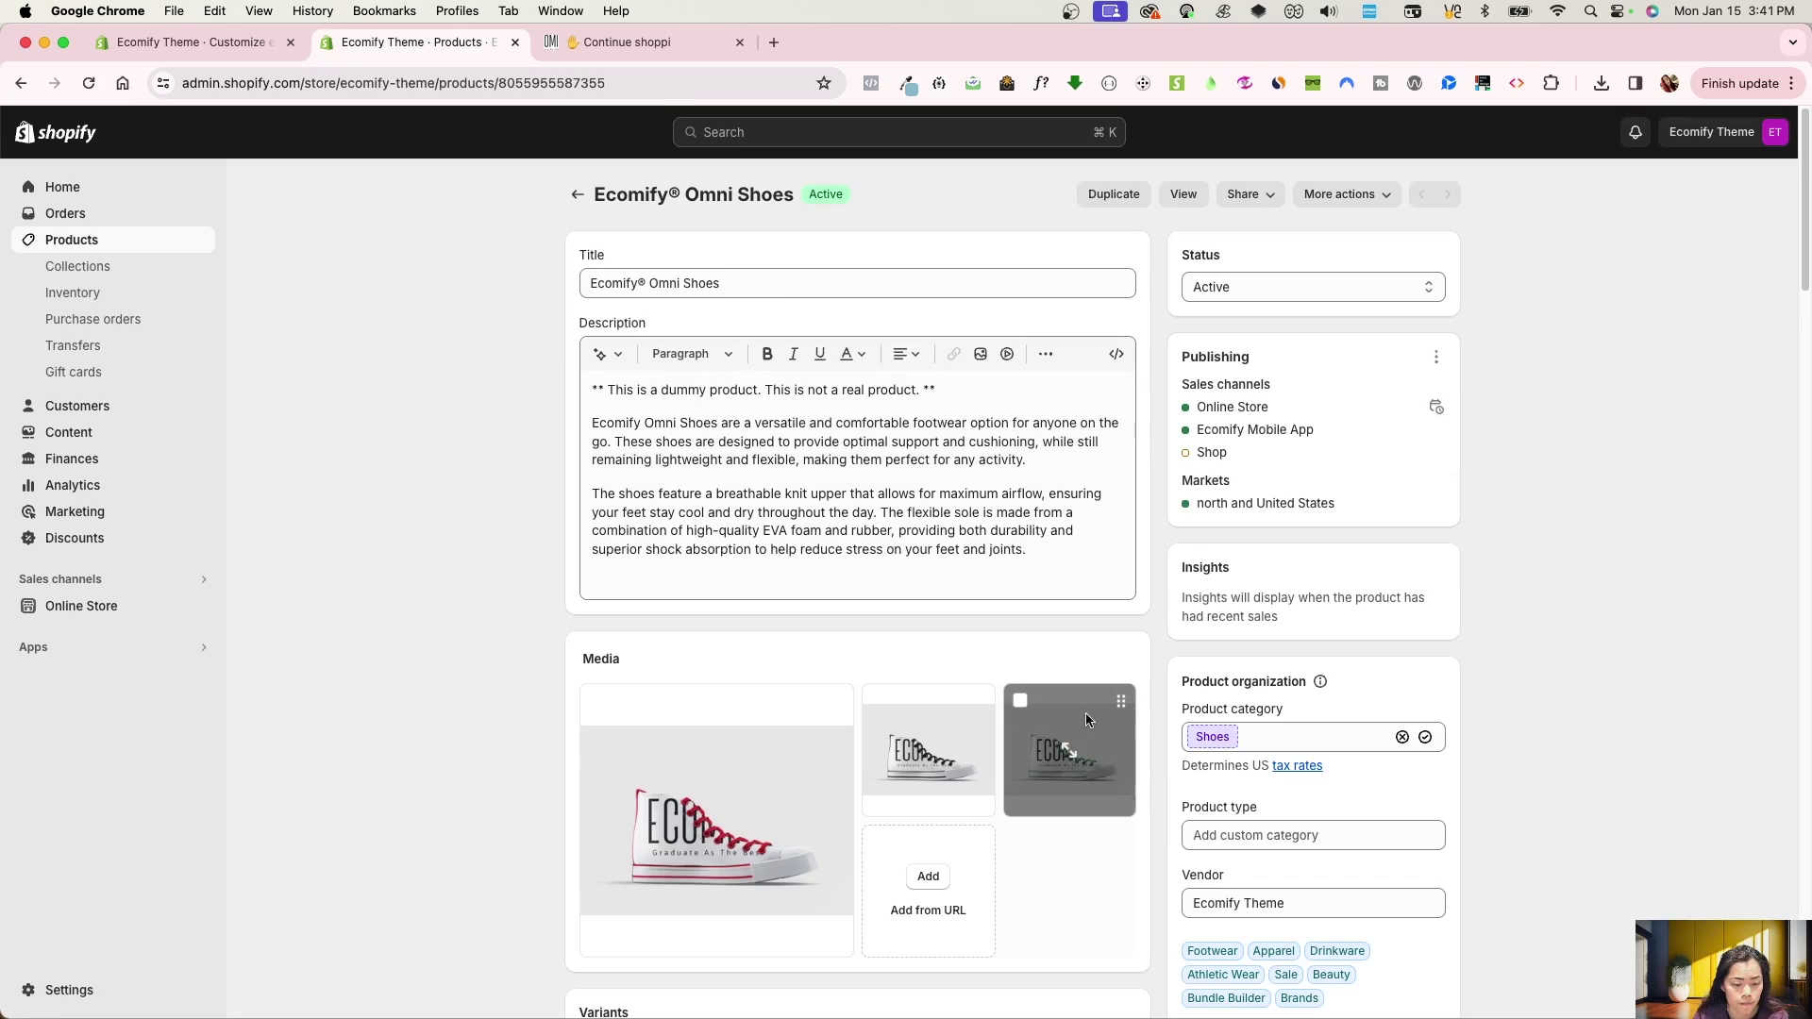
# - Open the Black / Red / S variant from the product's variant list
pyautogui.scroll(-1, 1011, 700)
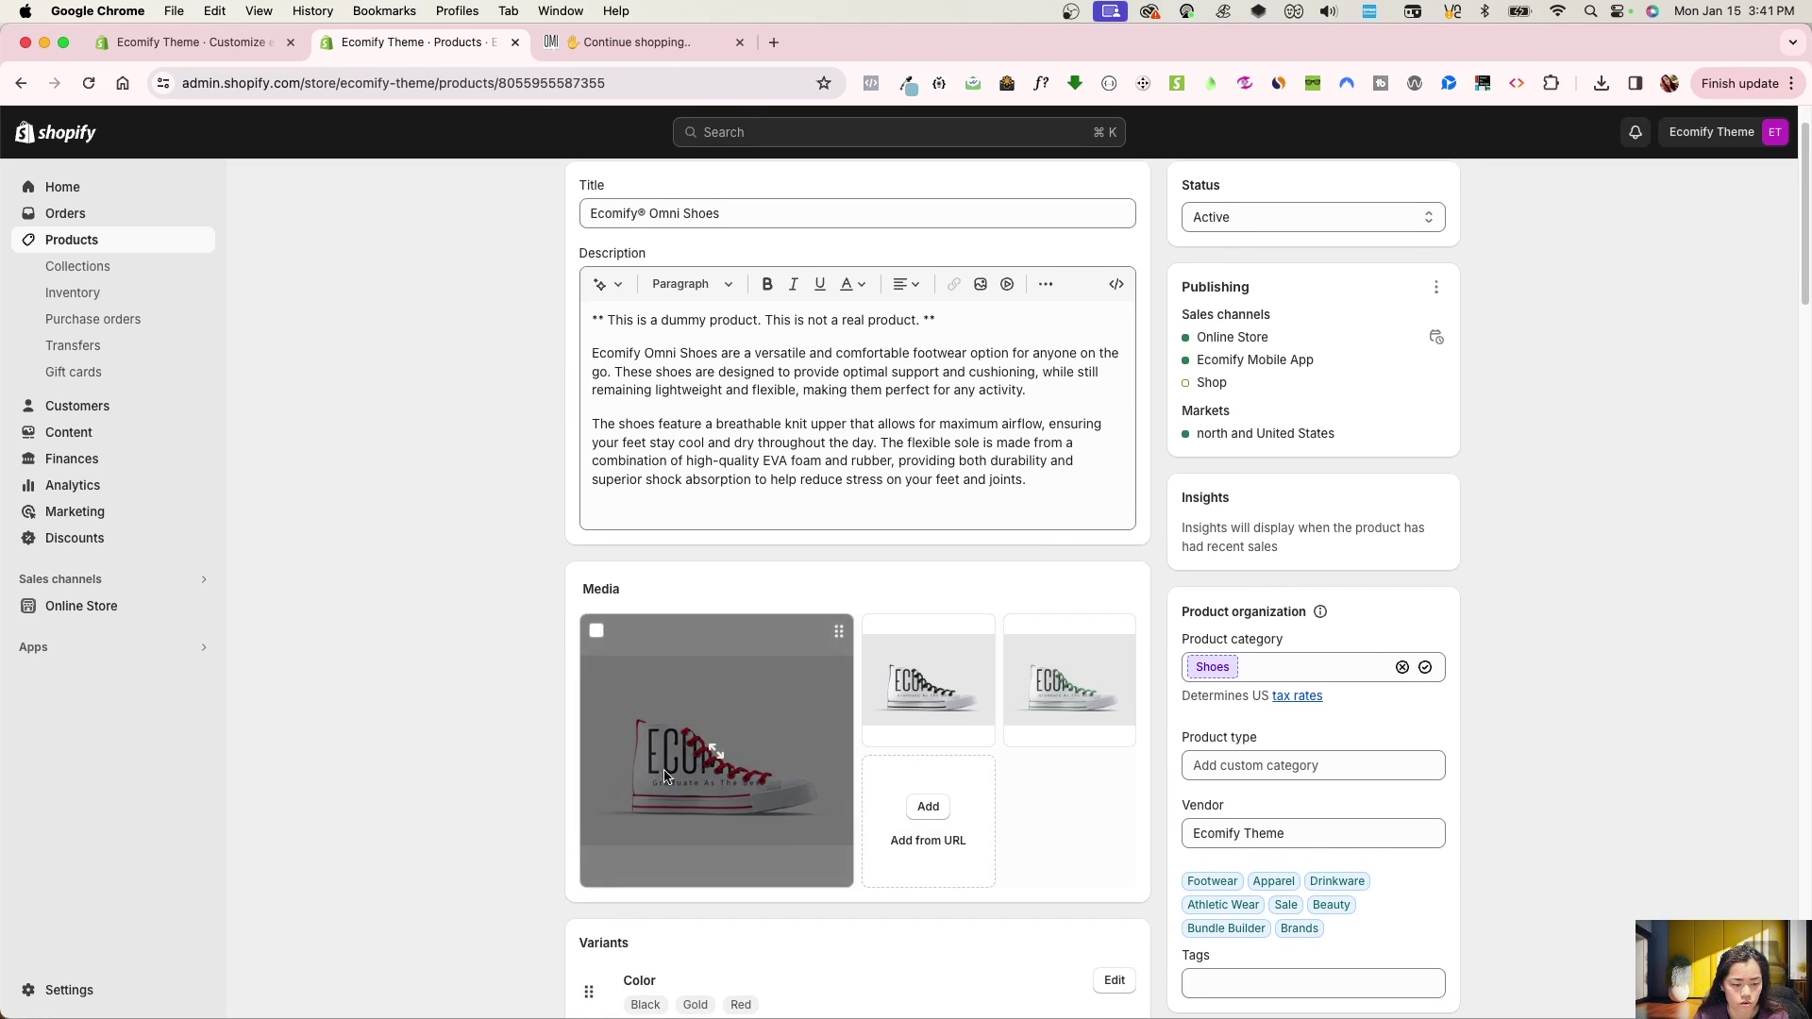
pyautogui.scroll(-5, 1042, 784)
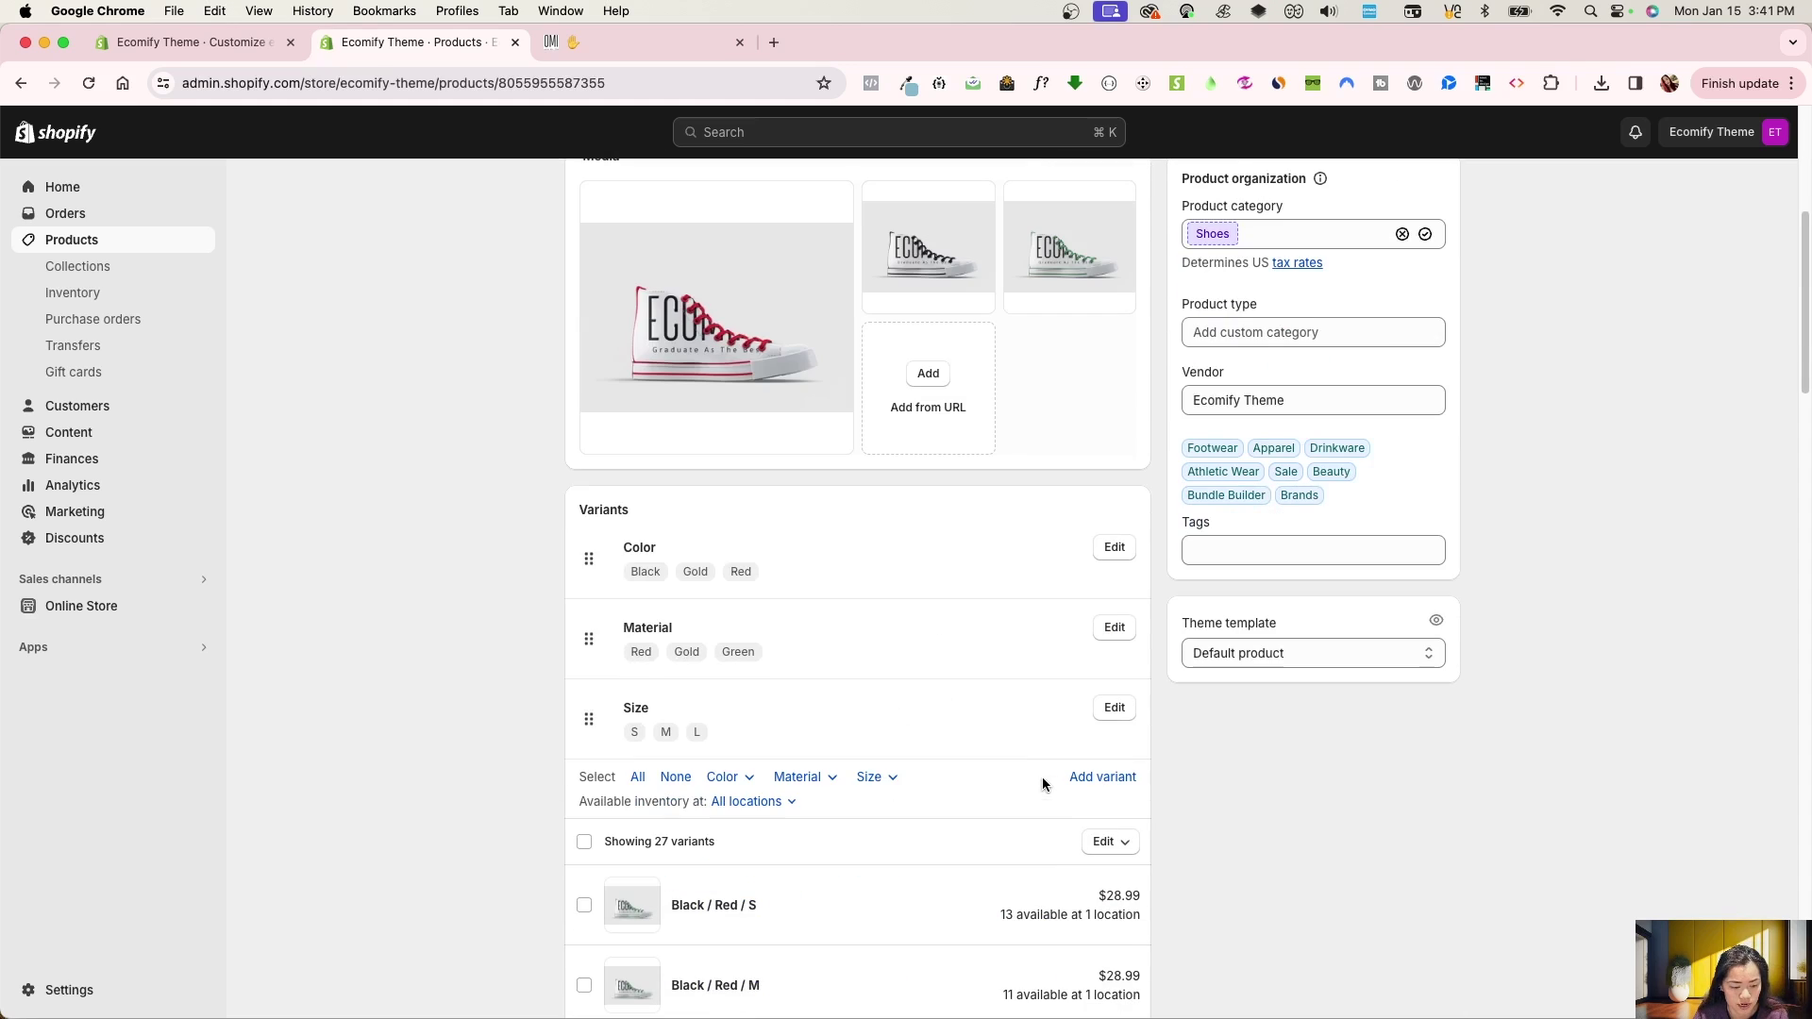
pyautogui.scroll(-2, 982, 780)
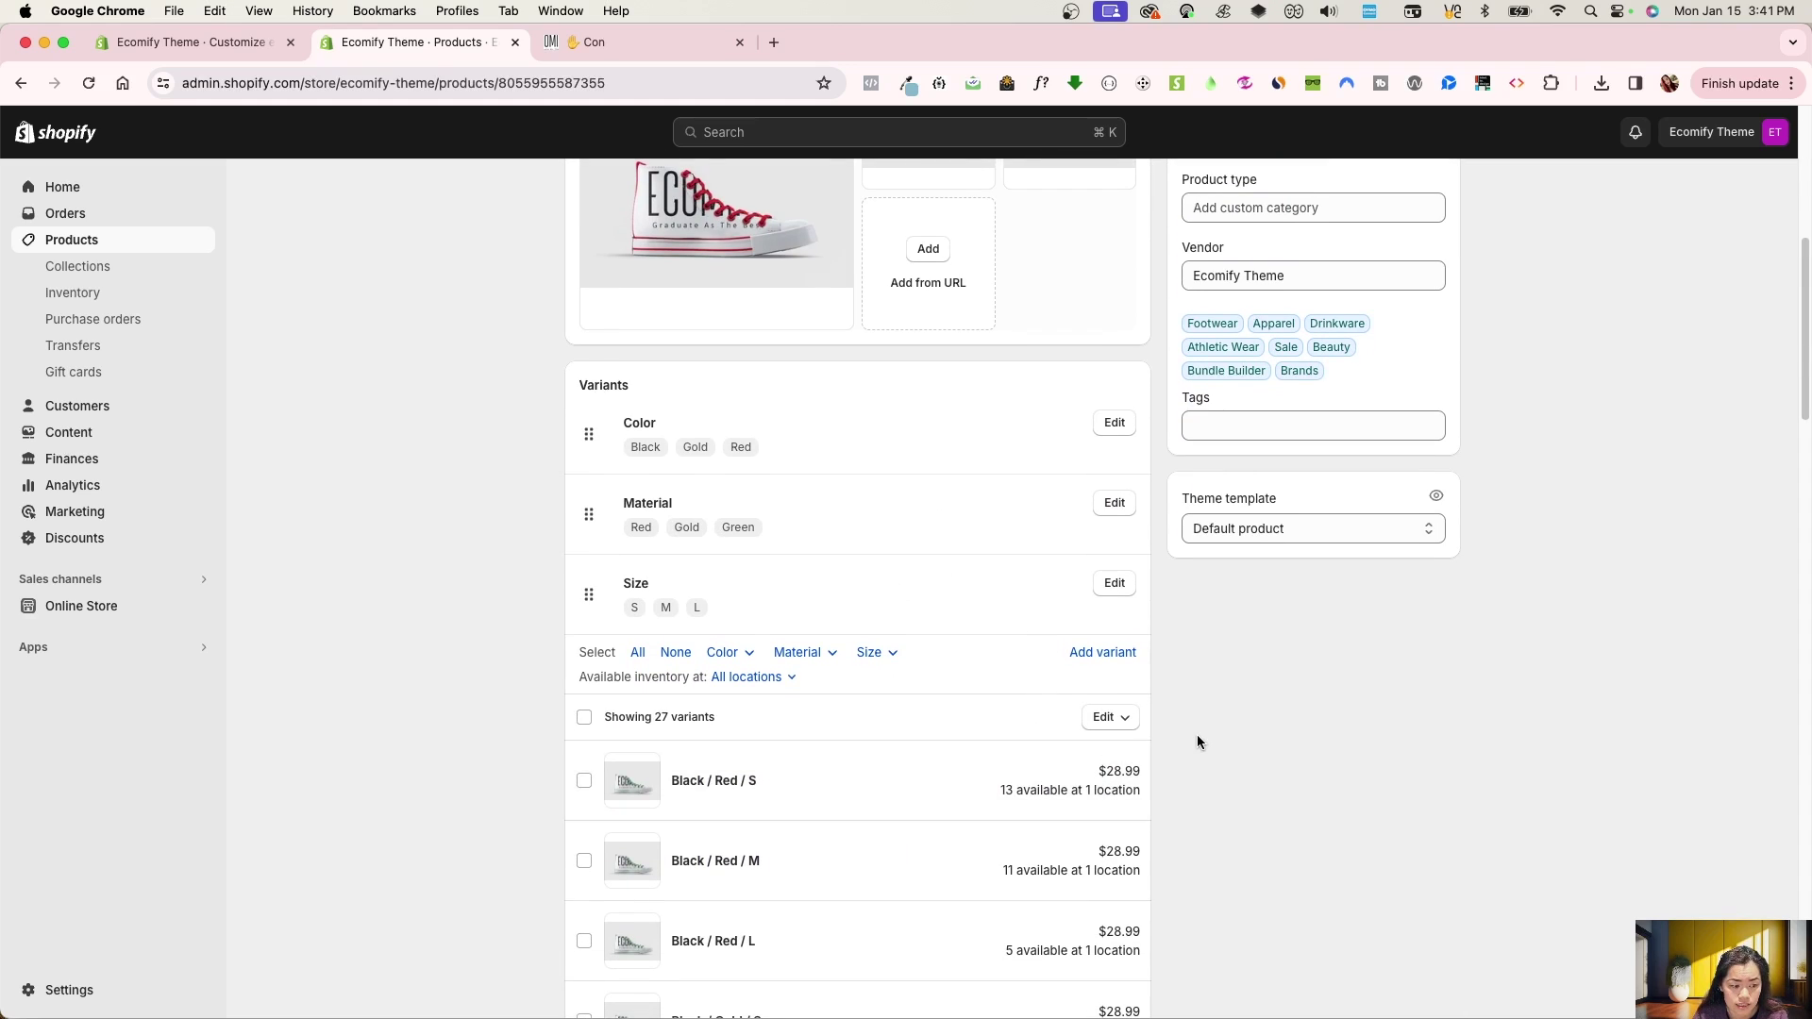
pyautogui.scroll(-1, 1204, 734)
pyautogui.scroll(-1, 1220, 679)
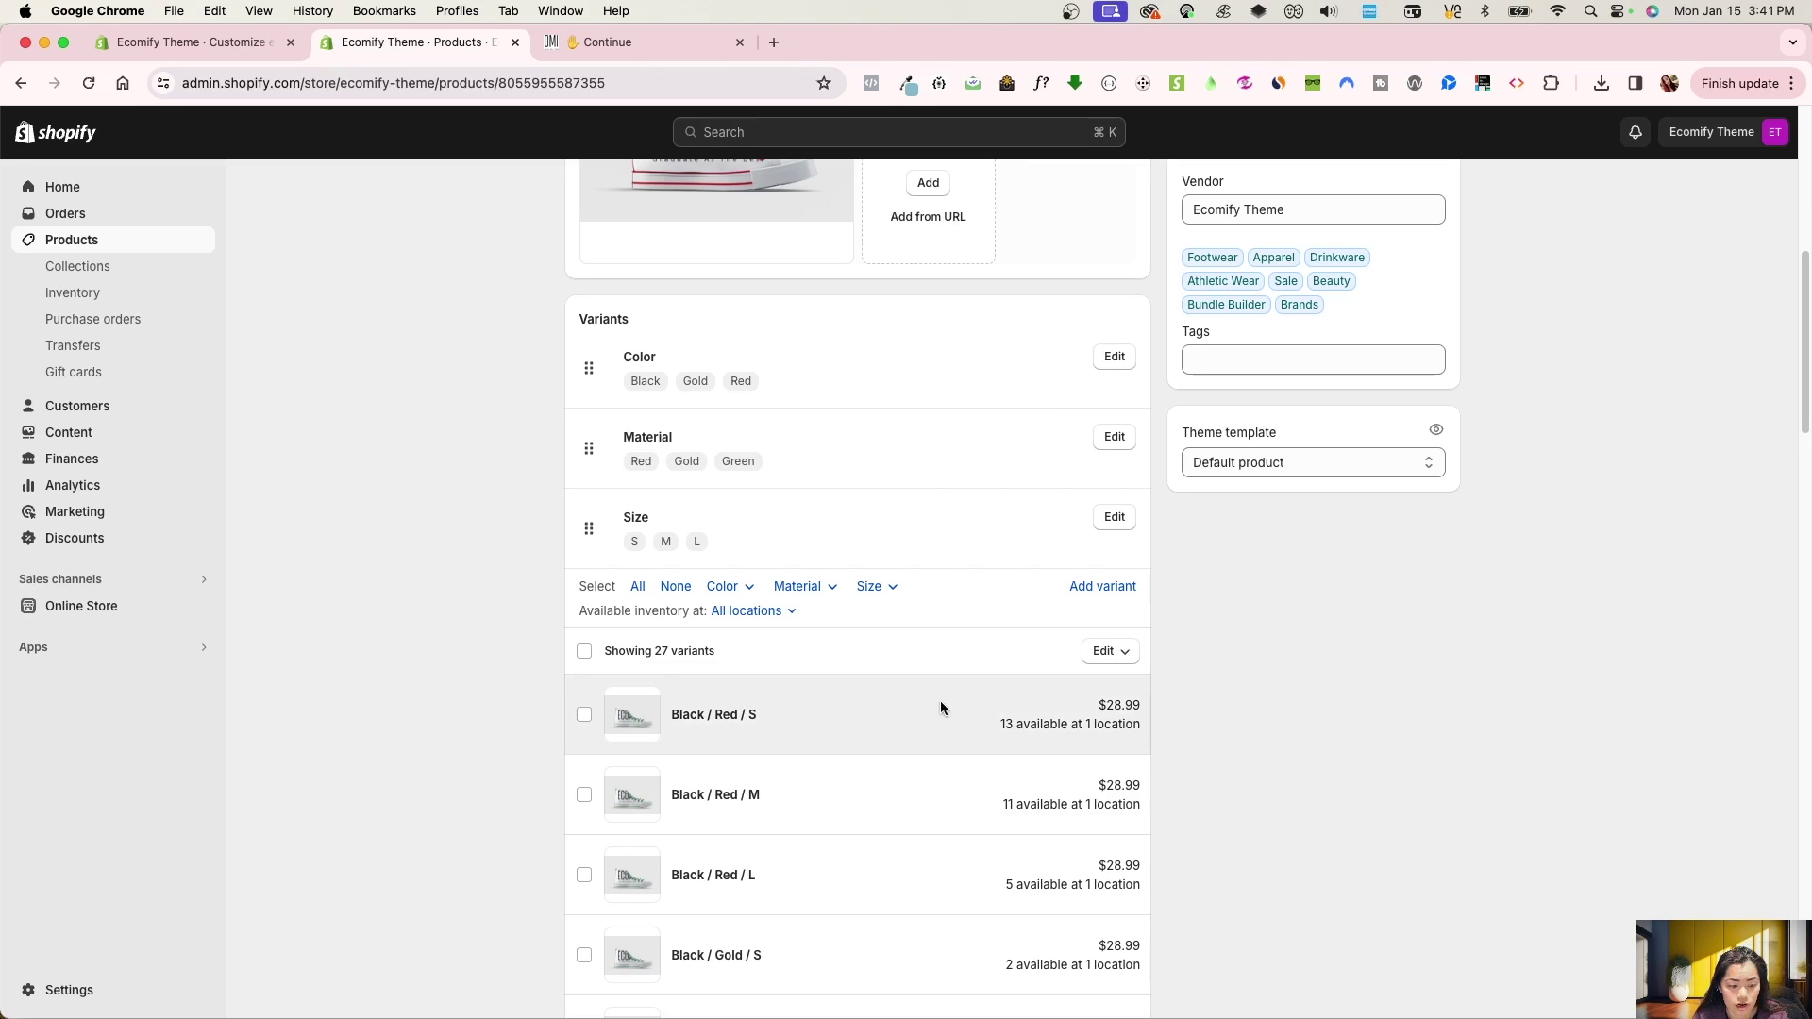
pyautogui.click(848, 711)
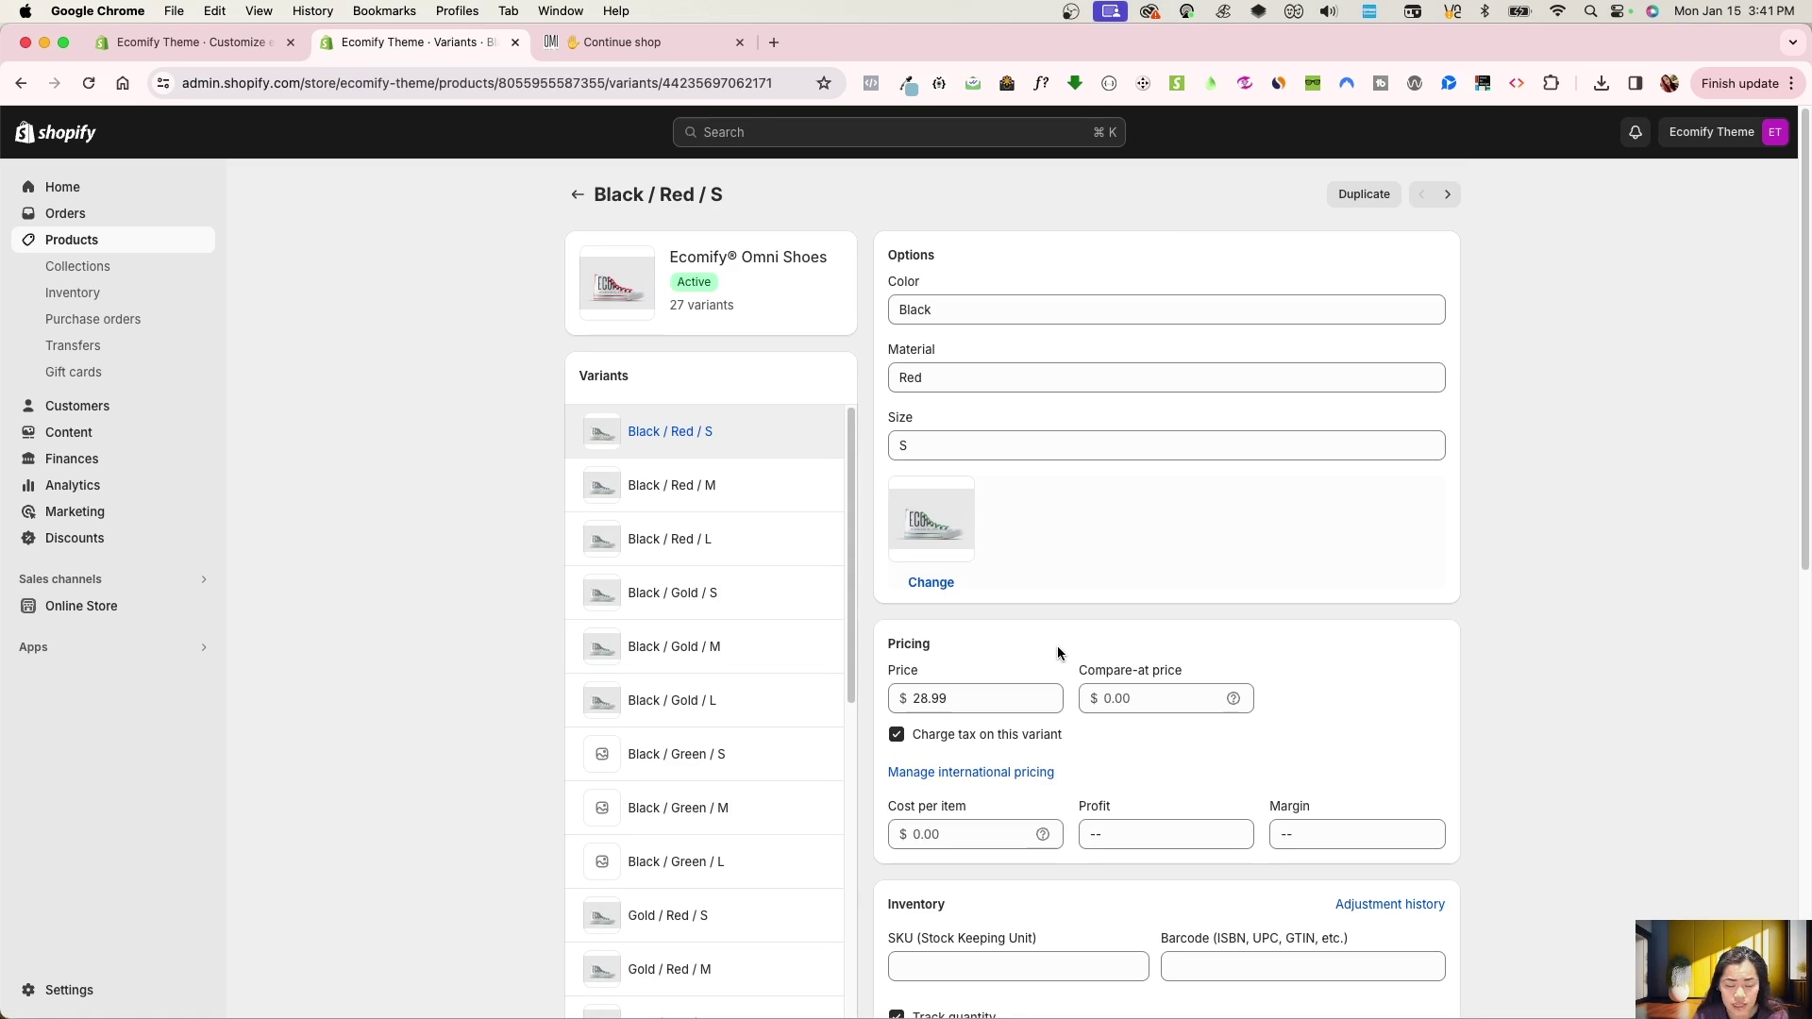
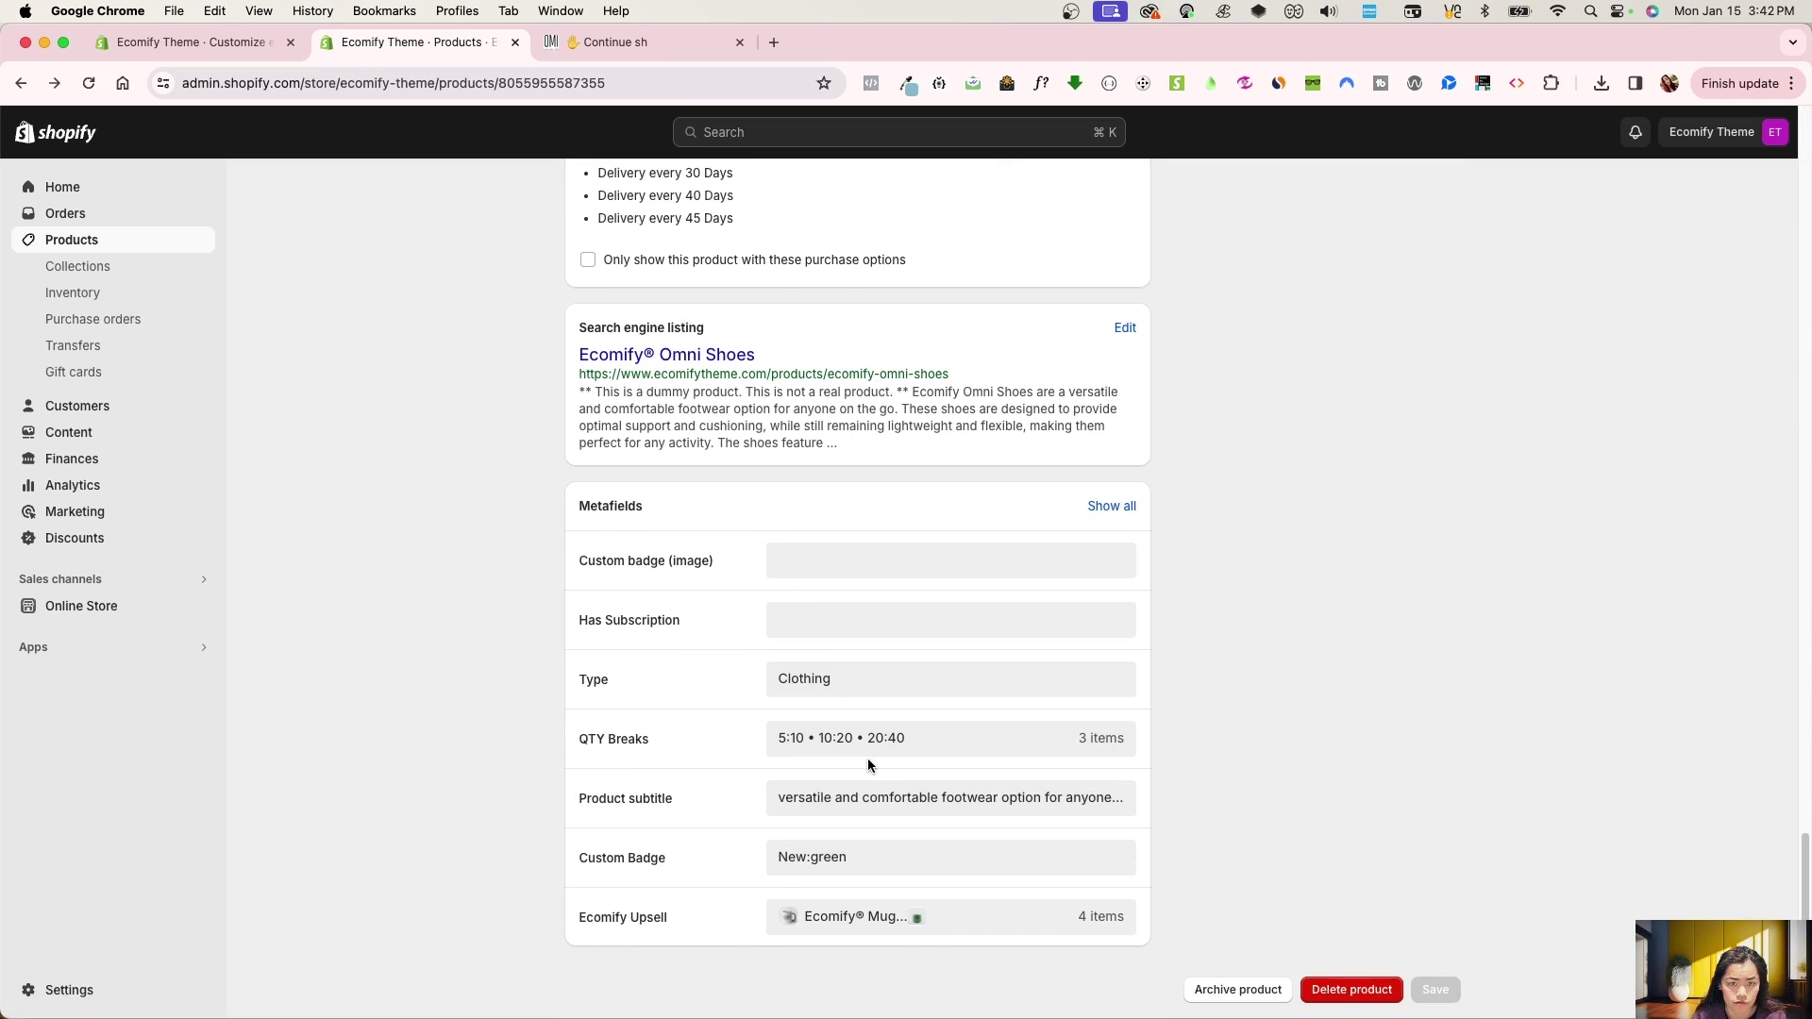
# - Return through the Ecomify Omni Shoes variant list and reopen the Black / Red / S variant
pyautogui.scroll(15, 1110, 768)
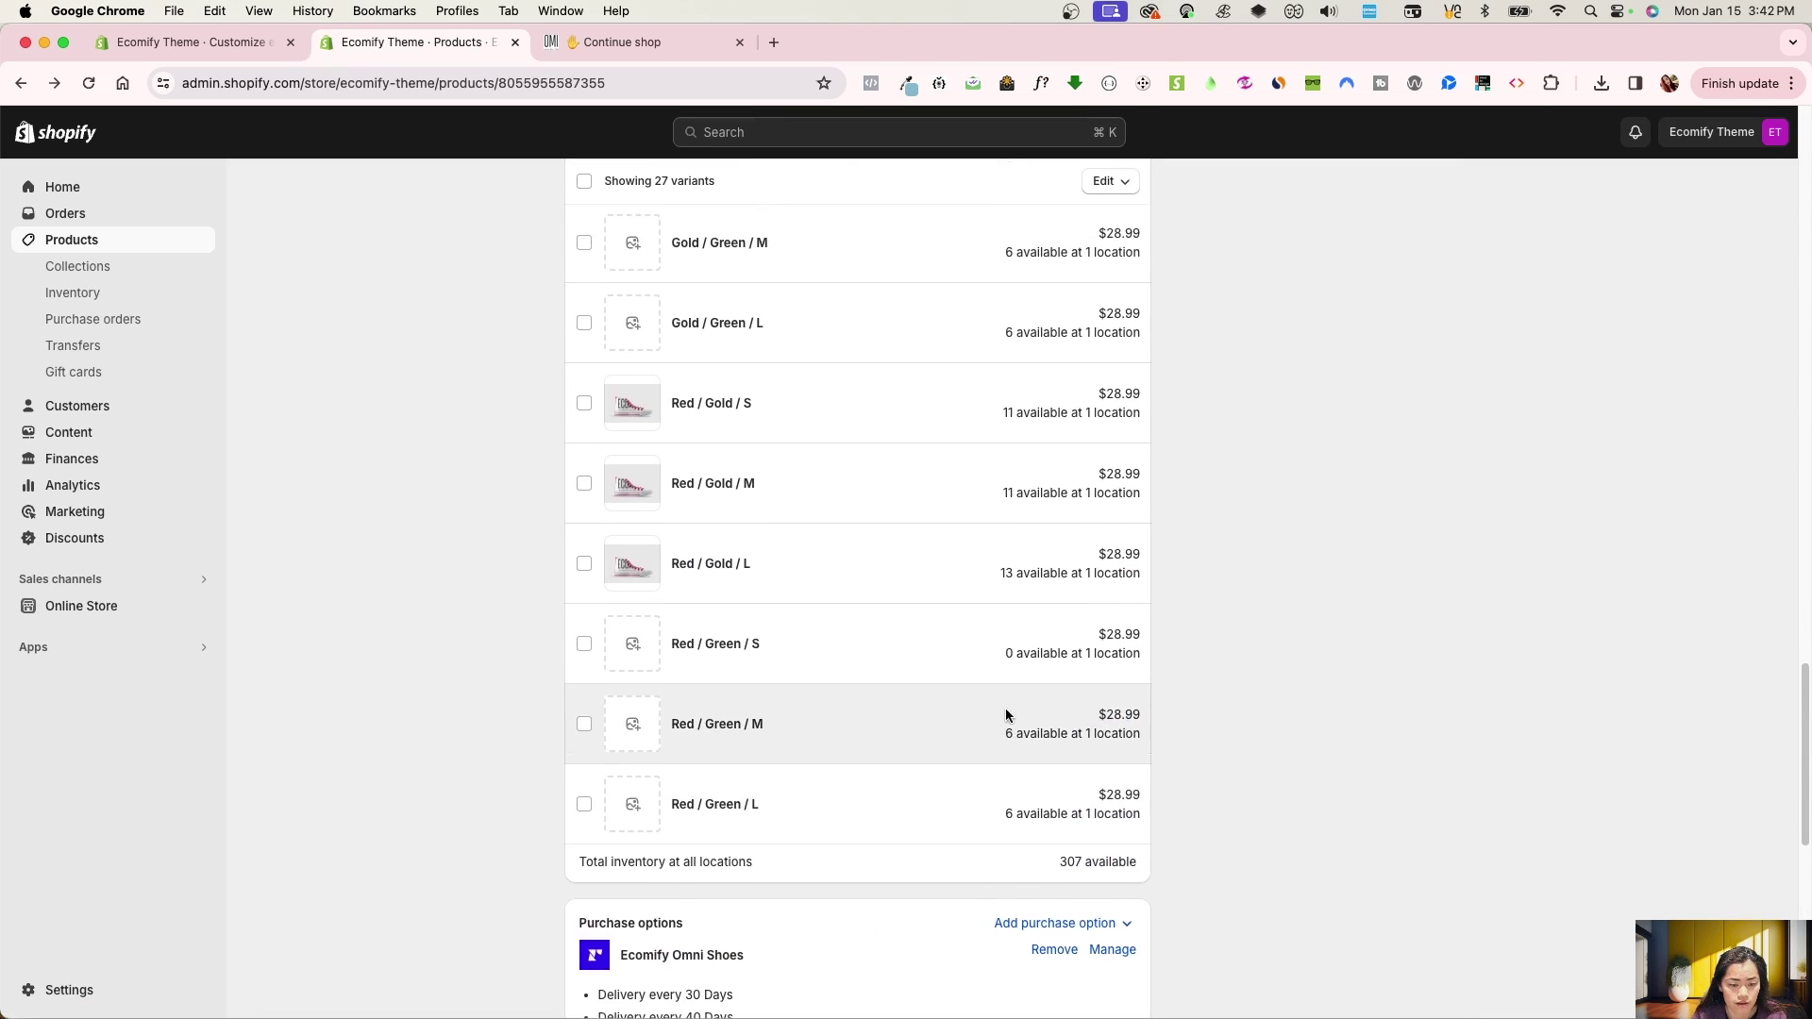
pyautogui.scroll(8, 1006, 716)
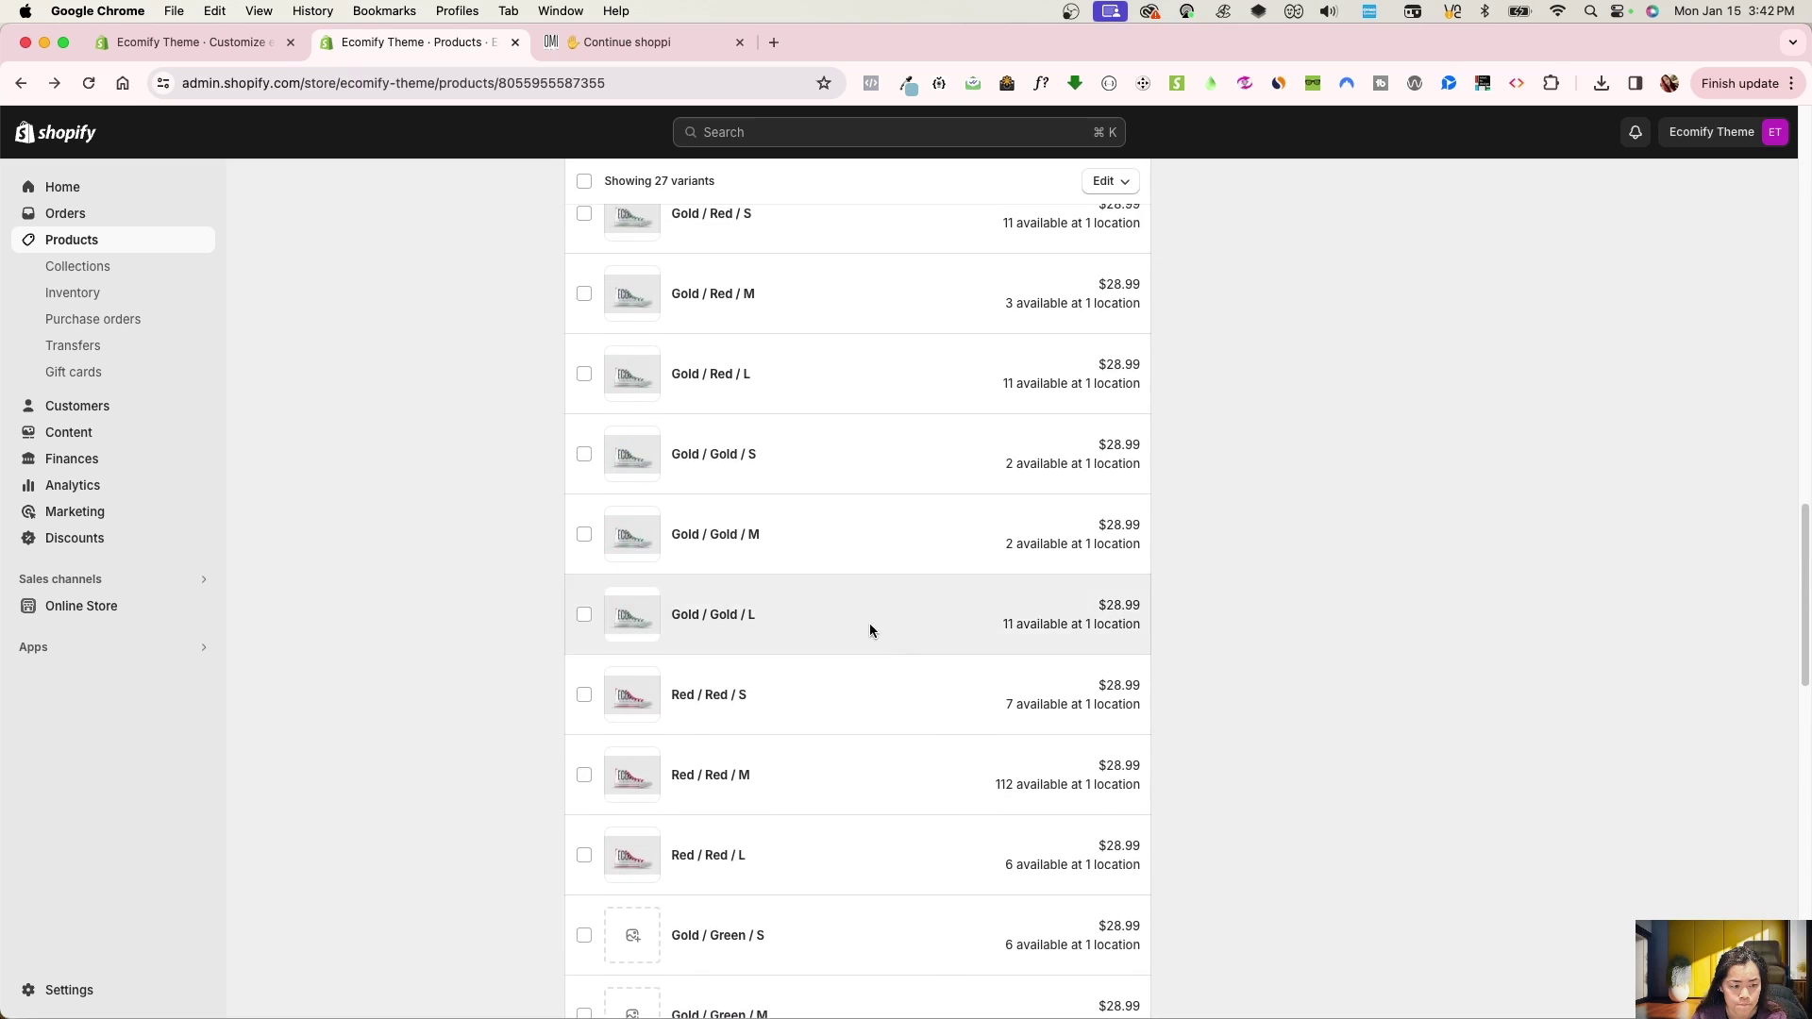
pyautogui.scroll(10, 878, 566)
pyautogui.click(865, 438)
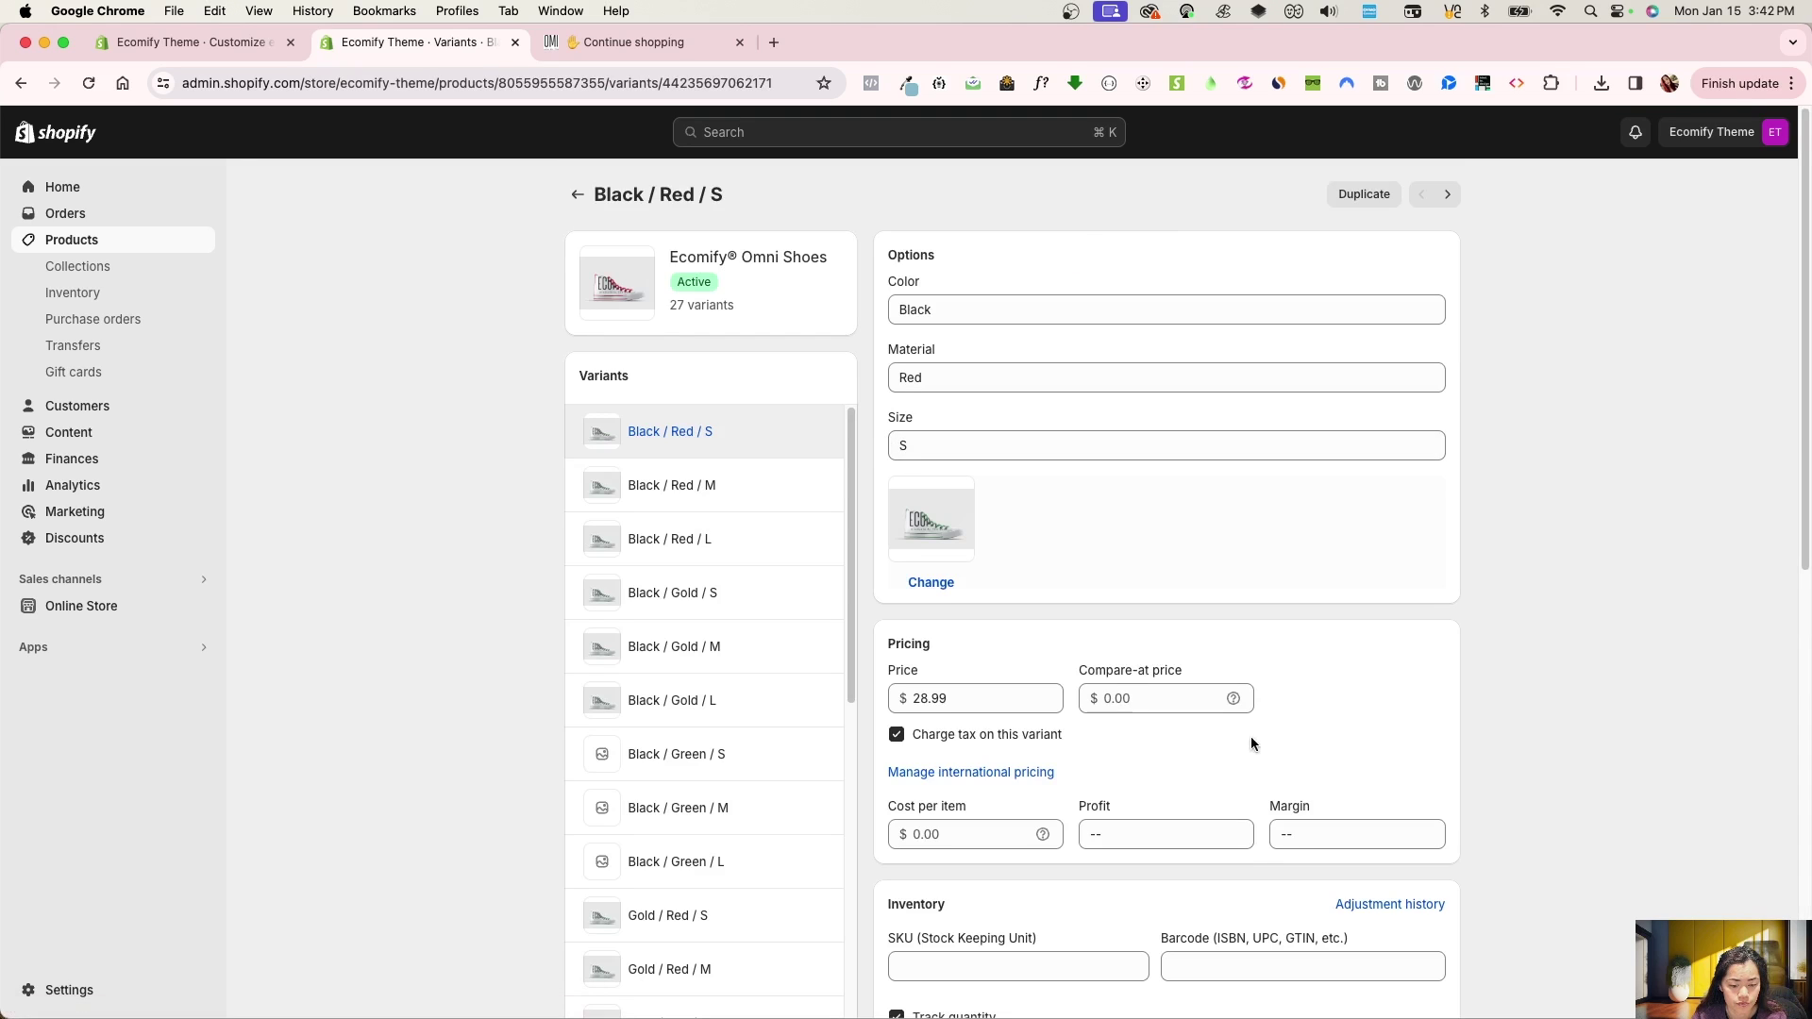
# - Examine the files in the Black / Red / S variant's Variant media metafield and browse the store library's videos without selecting any
pyautogui.scroll(-10, 1249, 744)
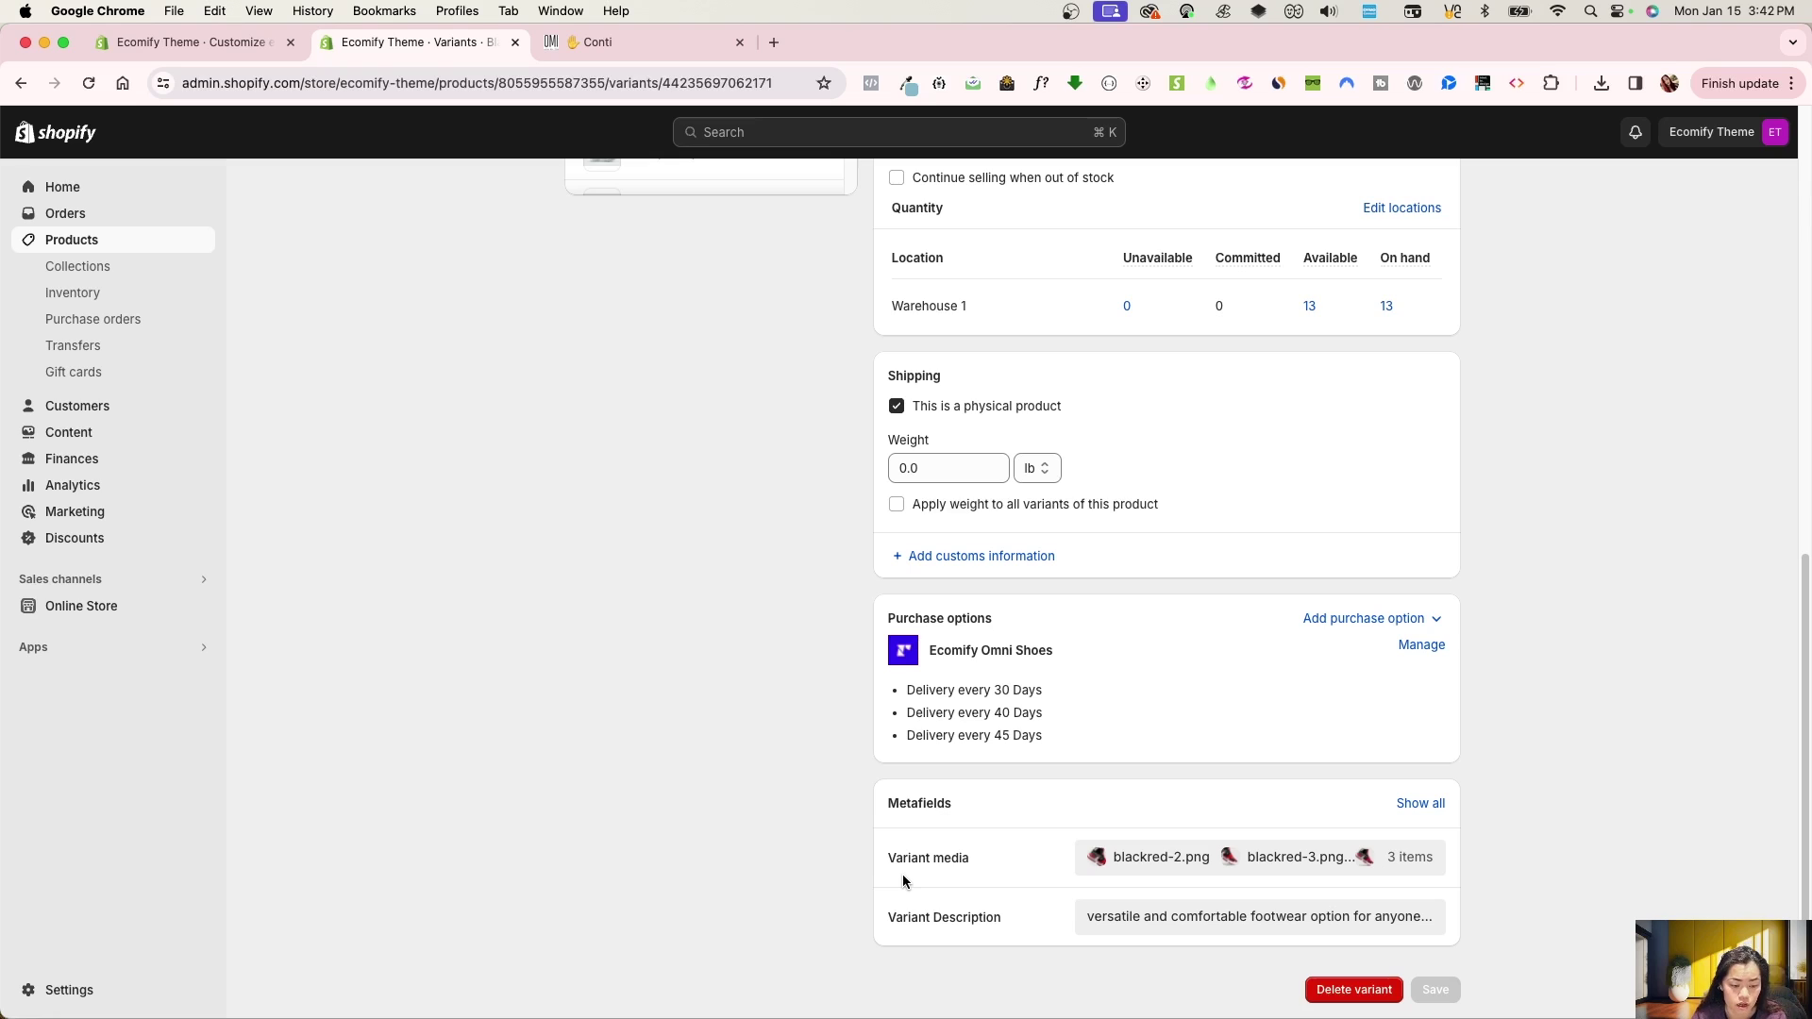
pyautogui.click(1186, 858)
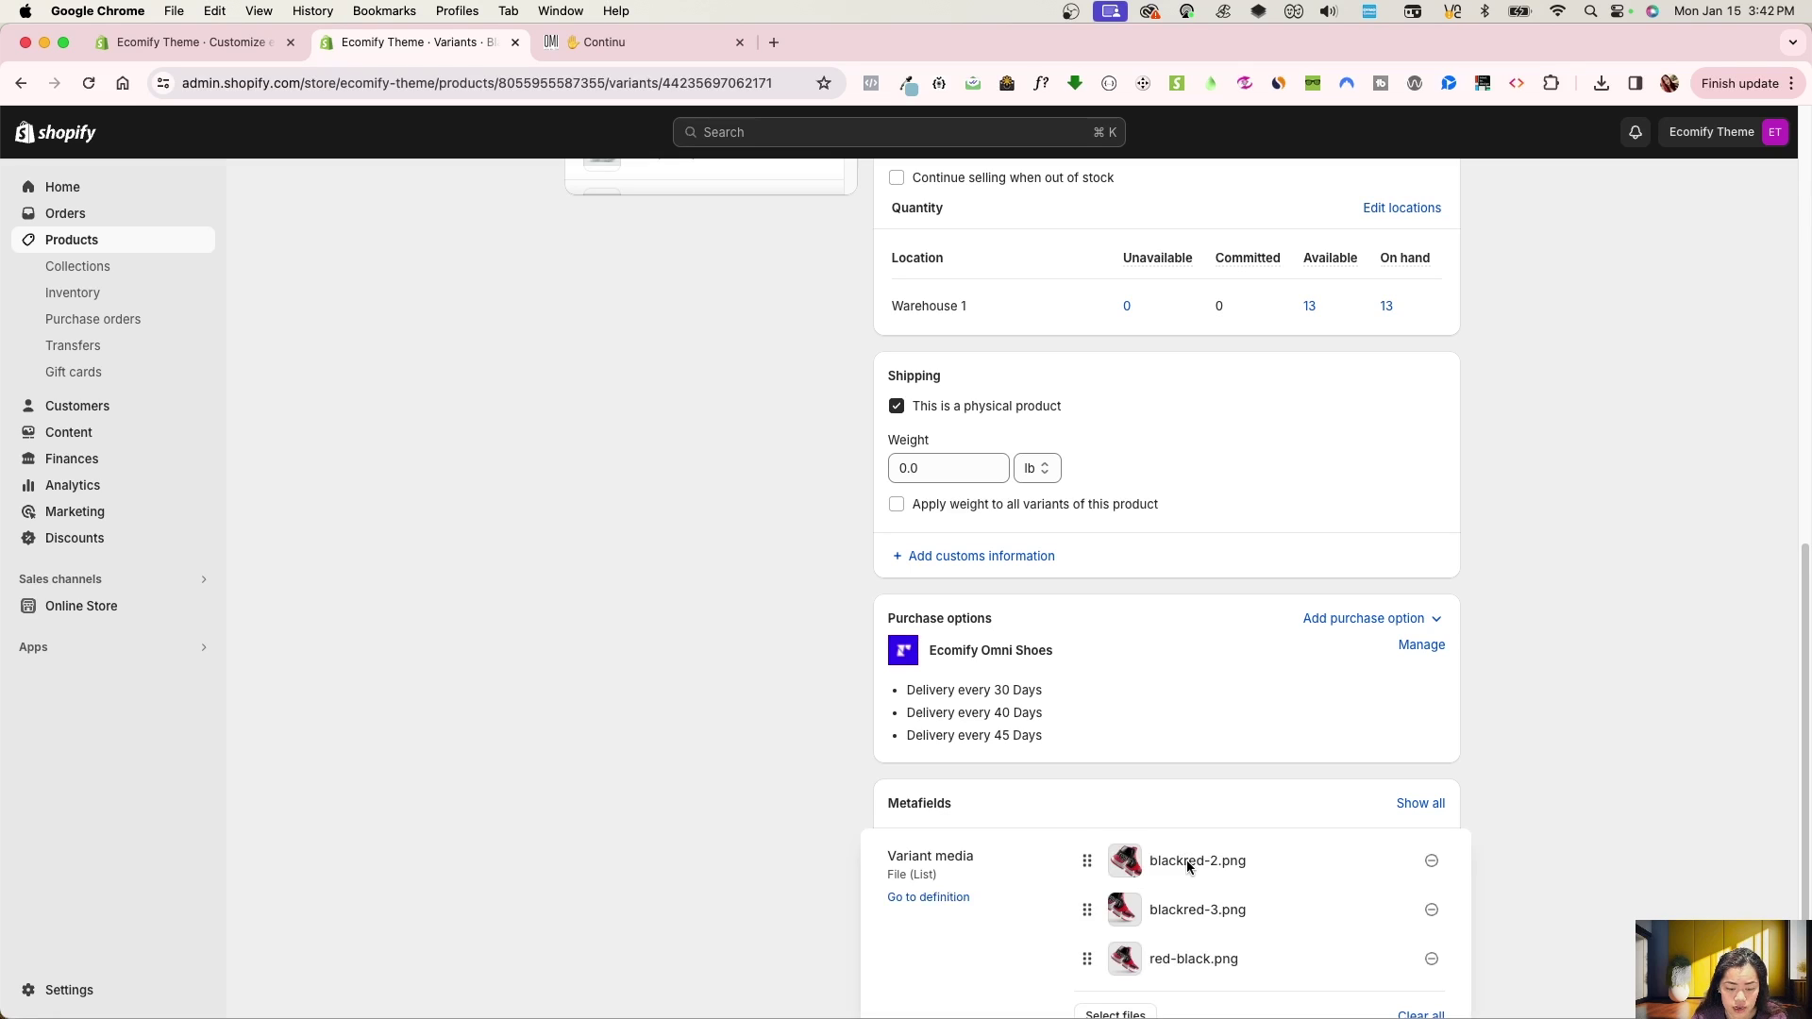
pyautogui.scroll(-1, 1136, 768)
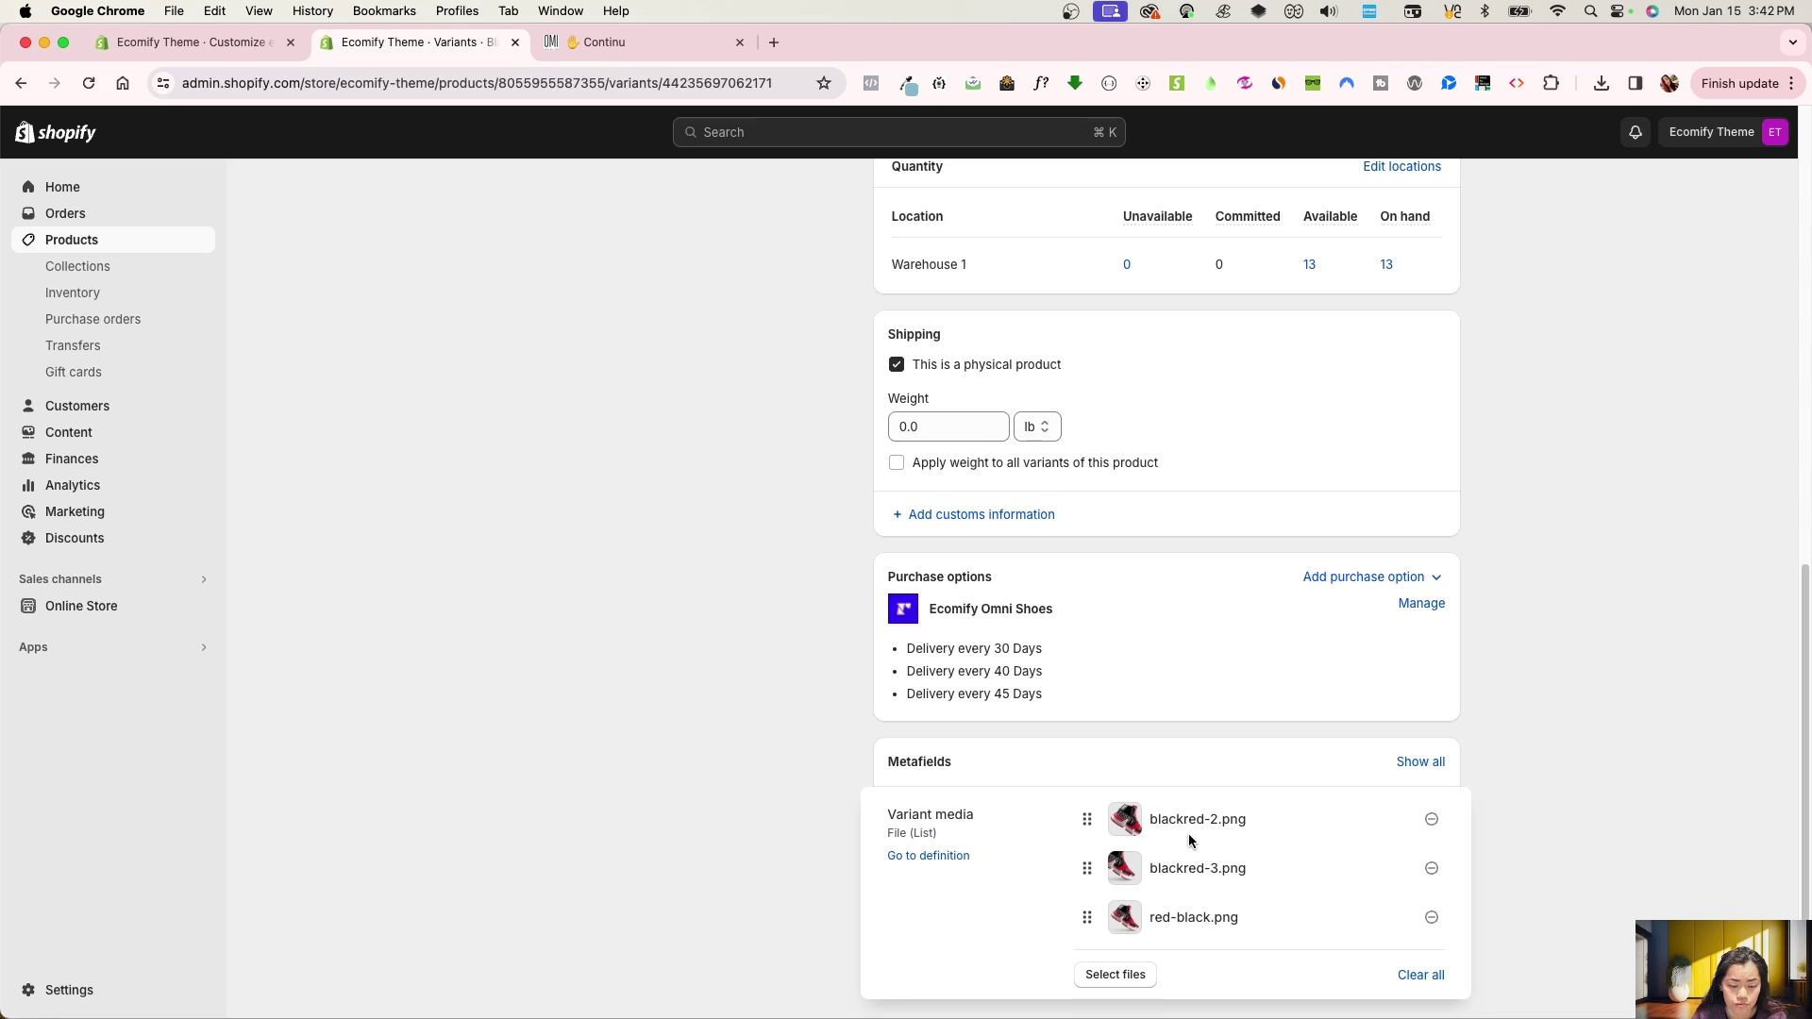
pyautogui.click(1116, 975)
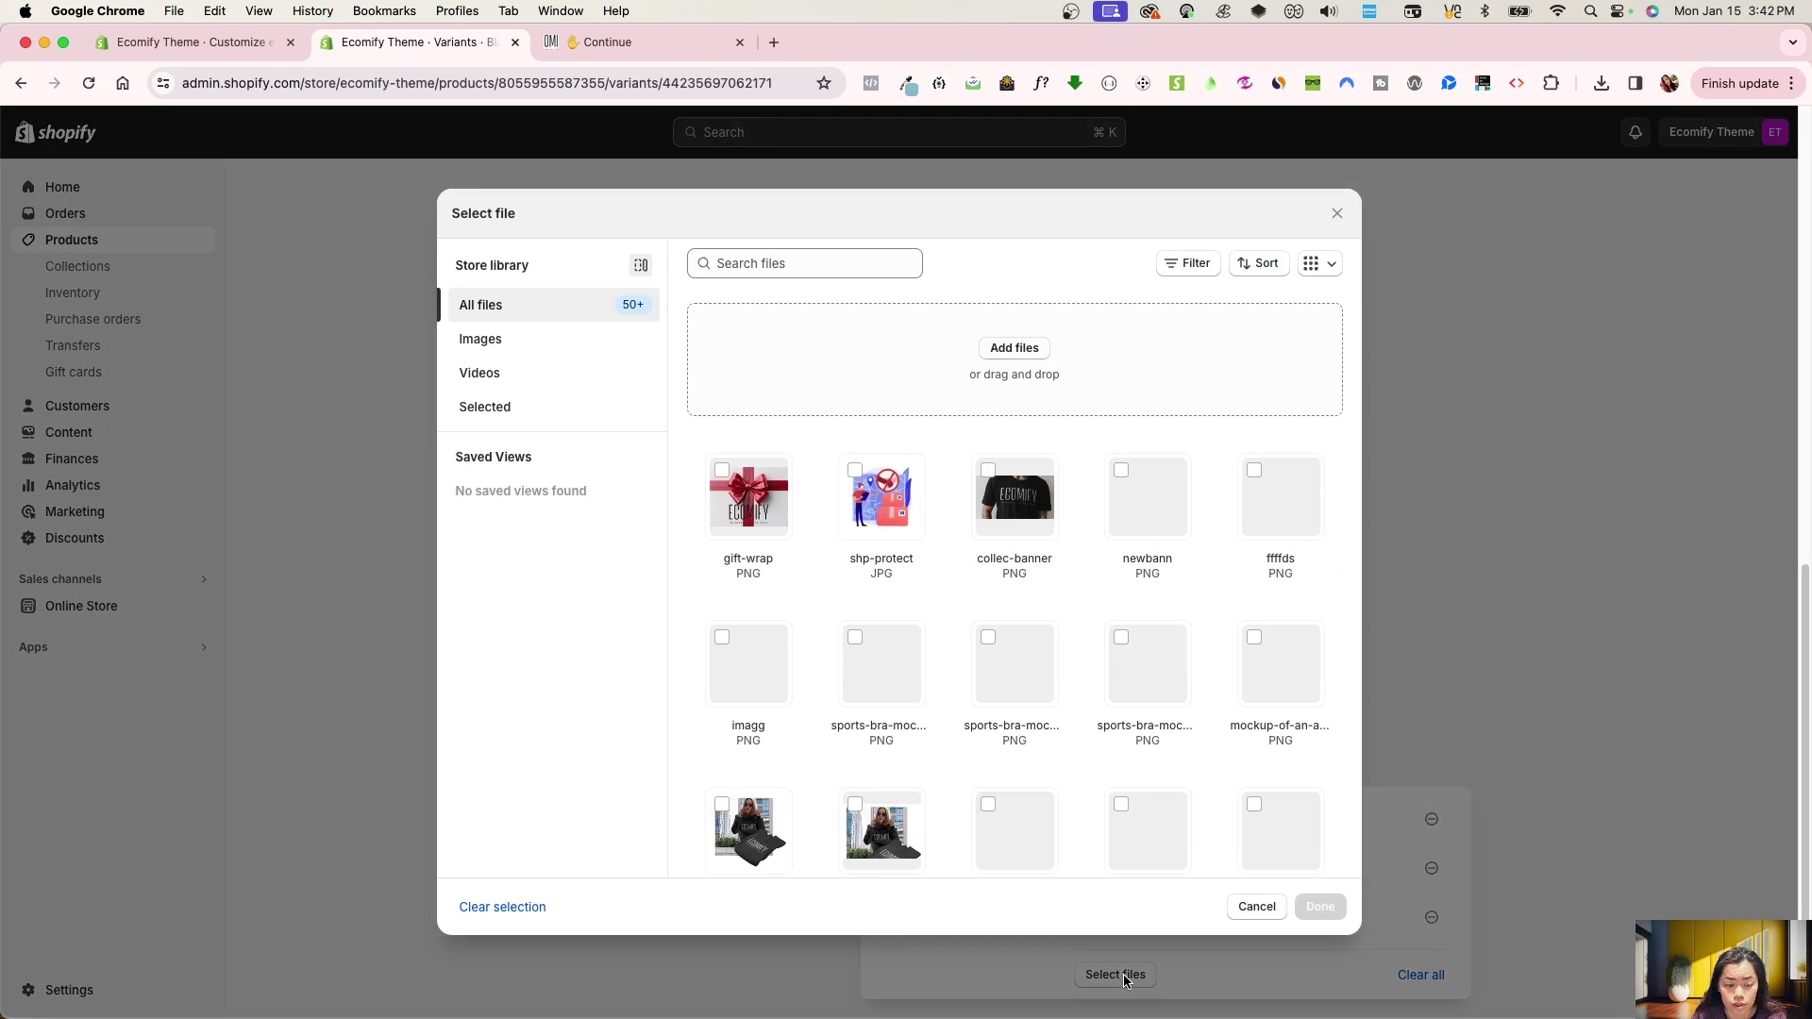
pyautogui.click(540, 370)
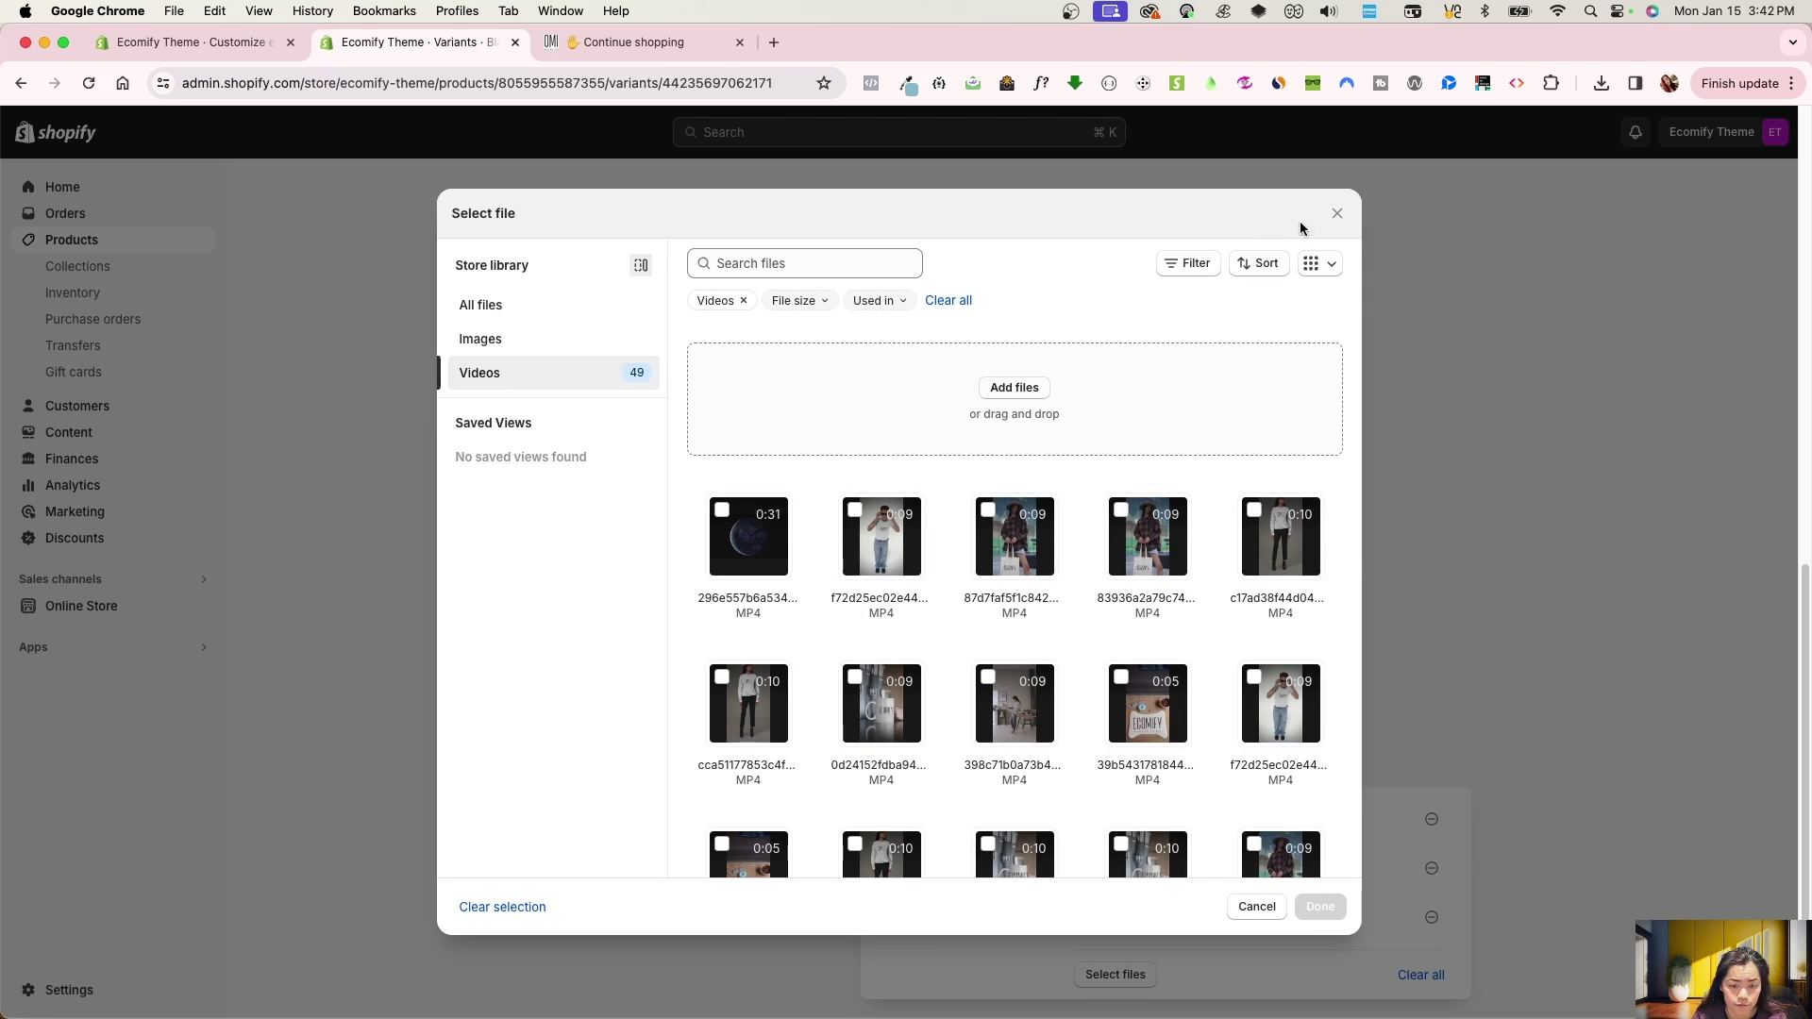
pyautogui.click(1337, 213)
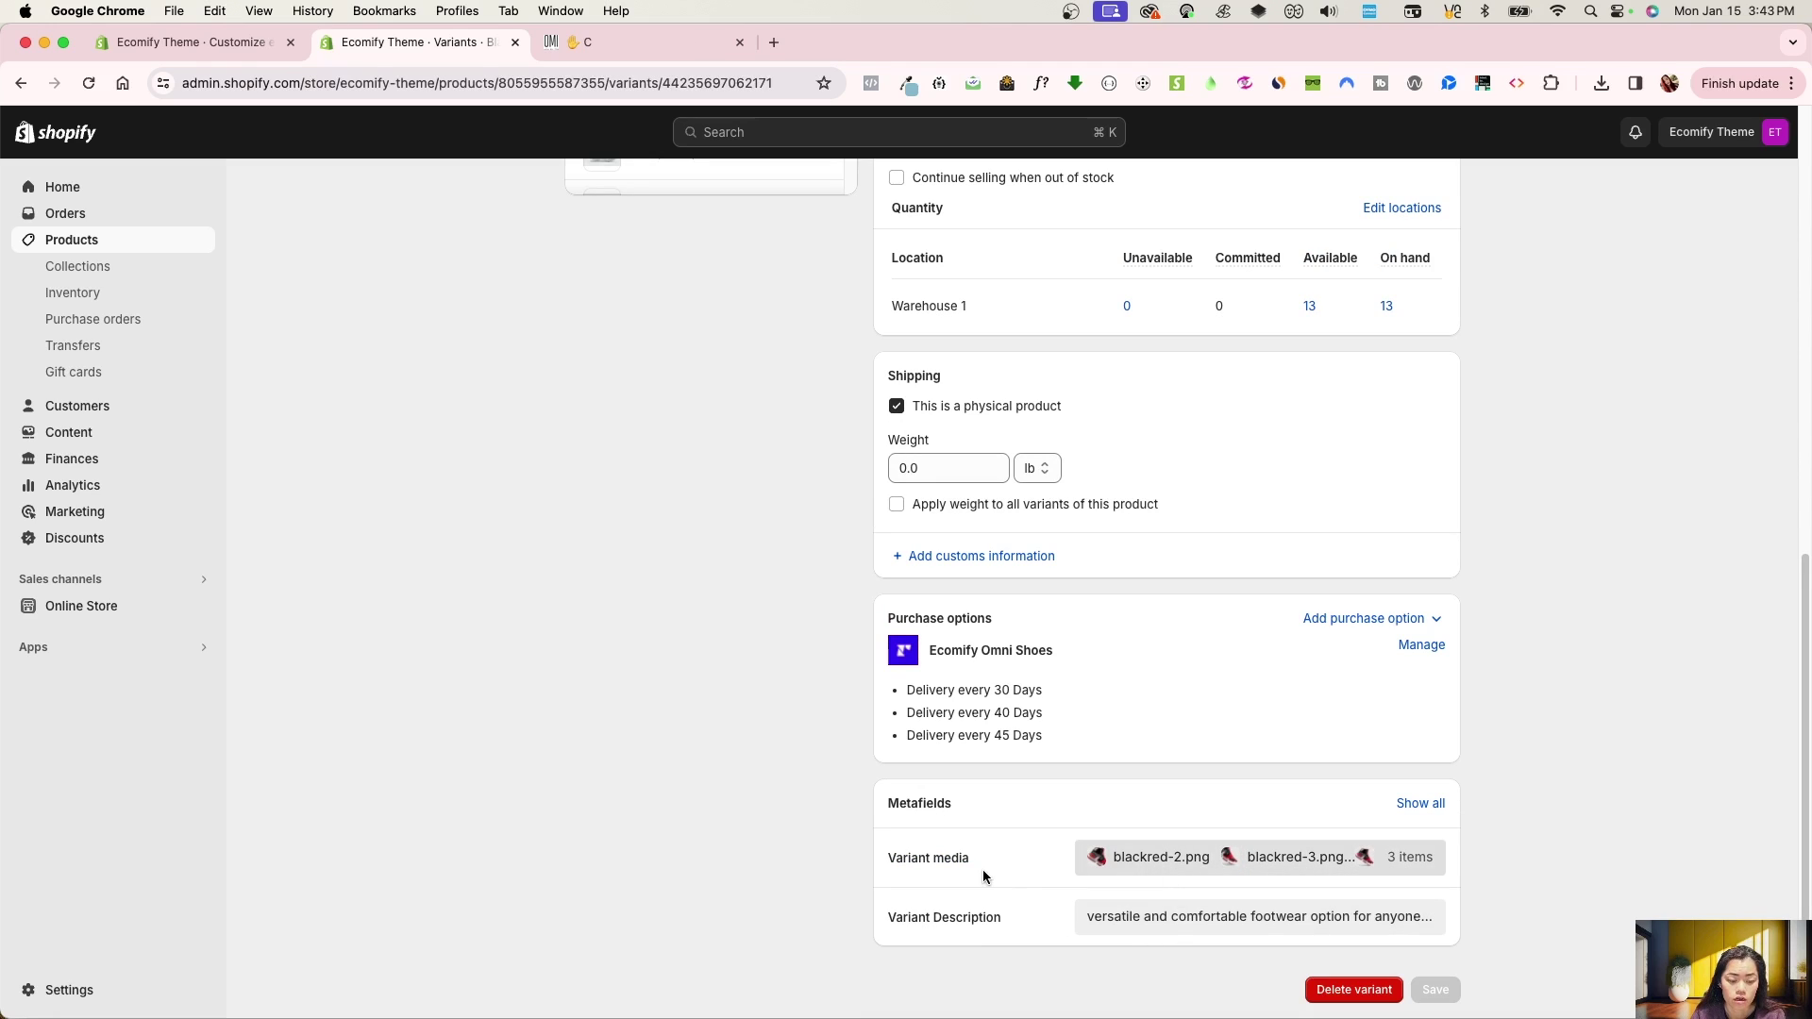
# - Open the Black / Red / M variant and examine its Variant media and Variant Description metafields
pyautogui.scroll(15, 1163, 841)
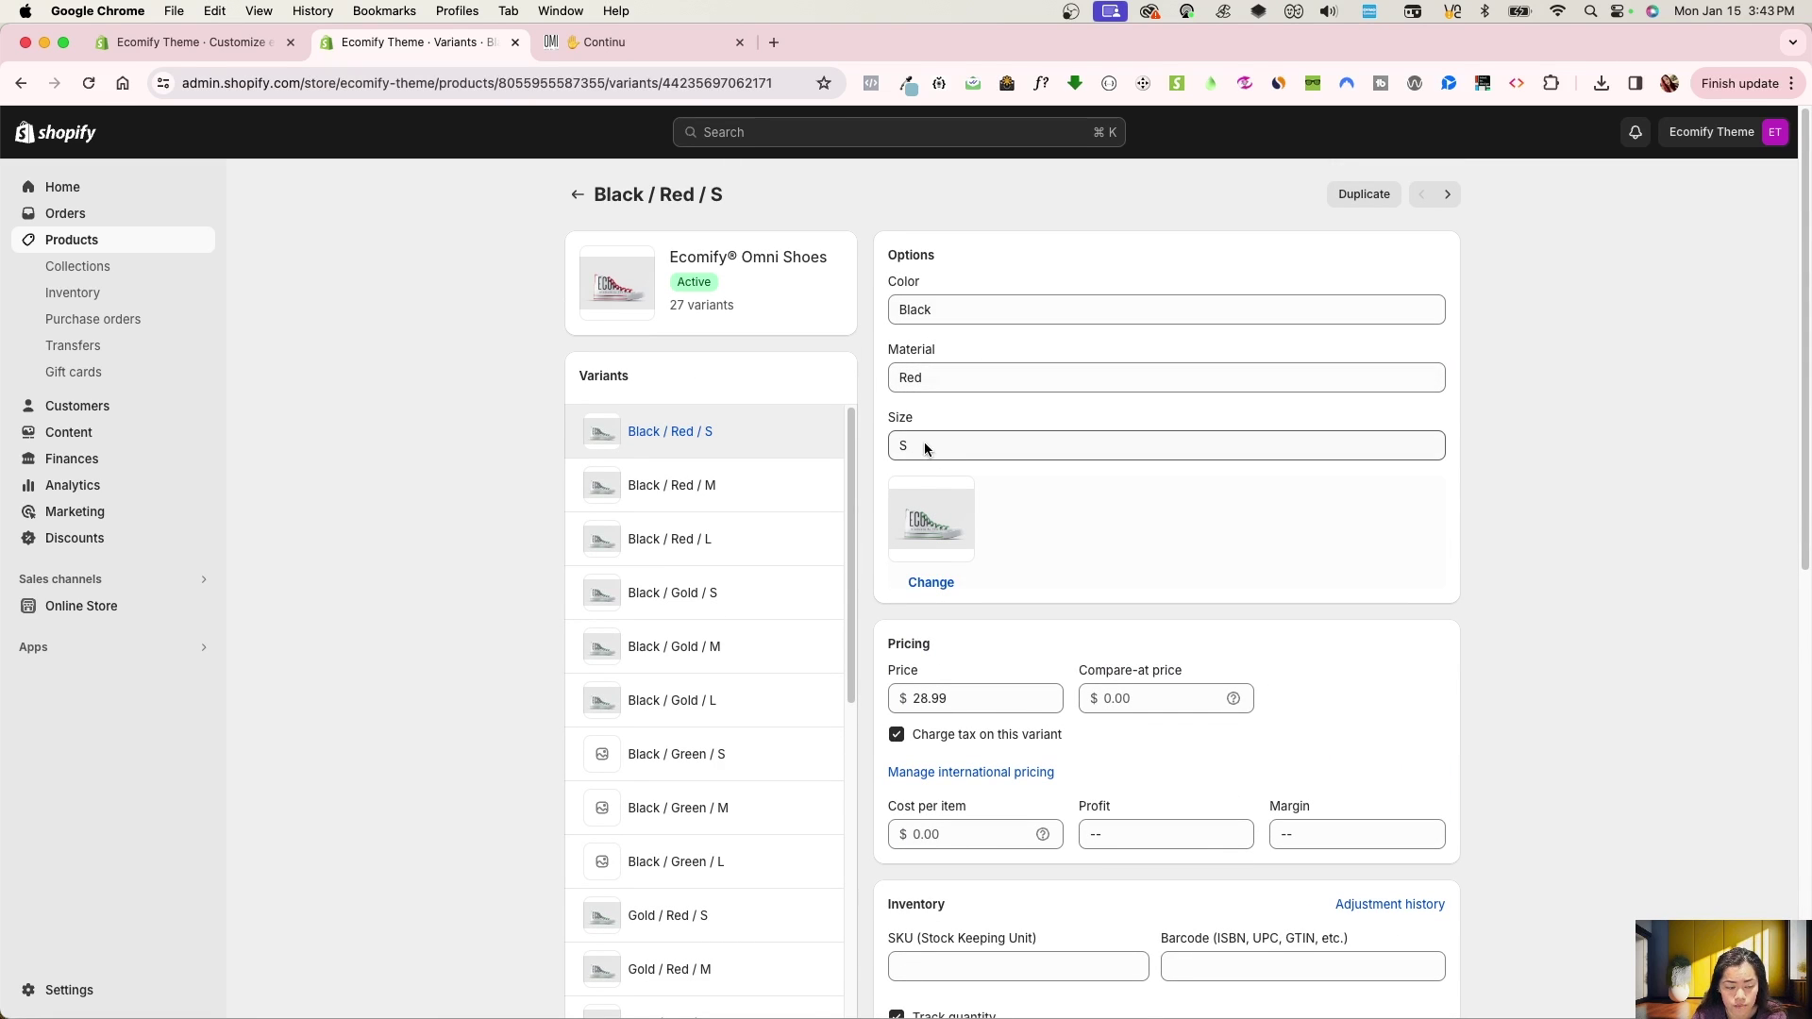
pyautogui.click(724, 489)
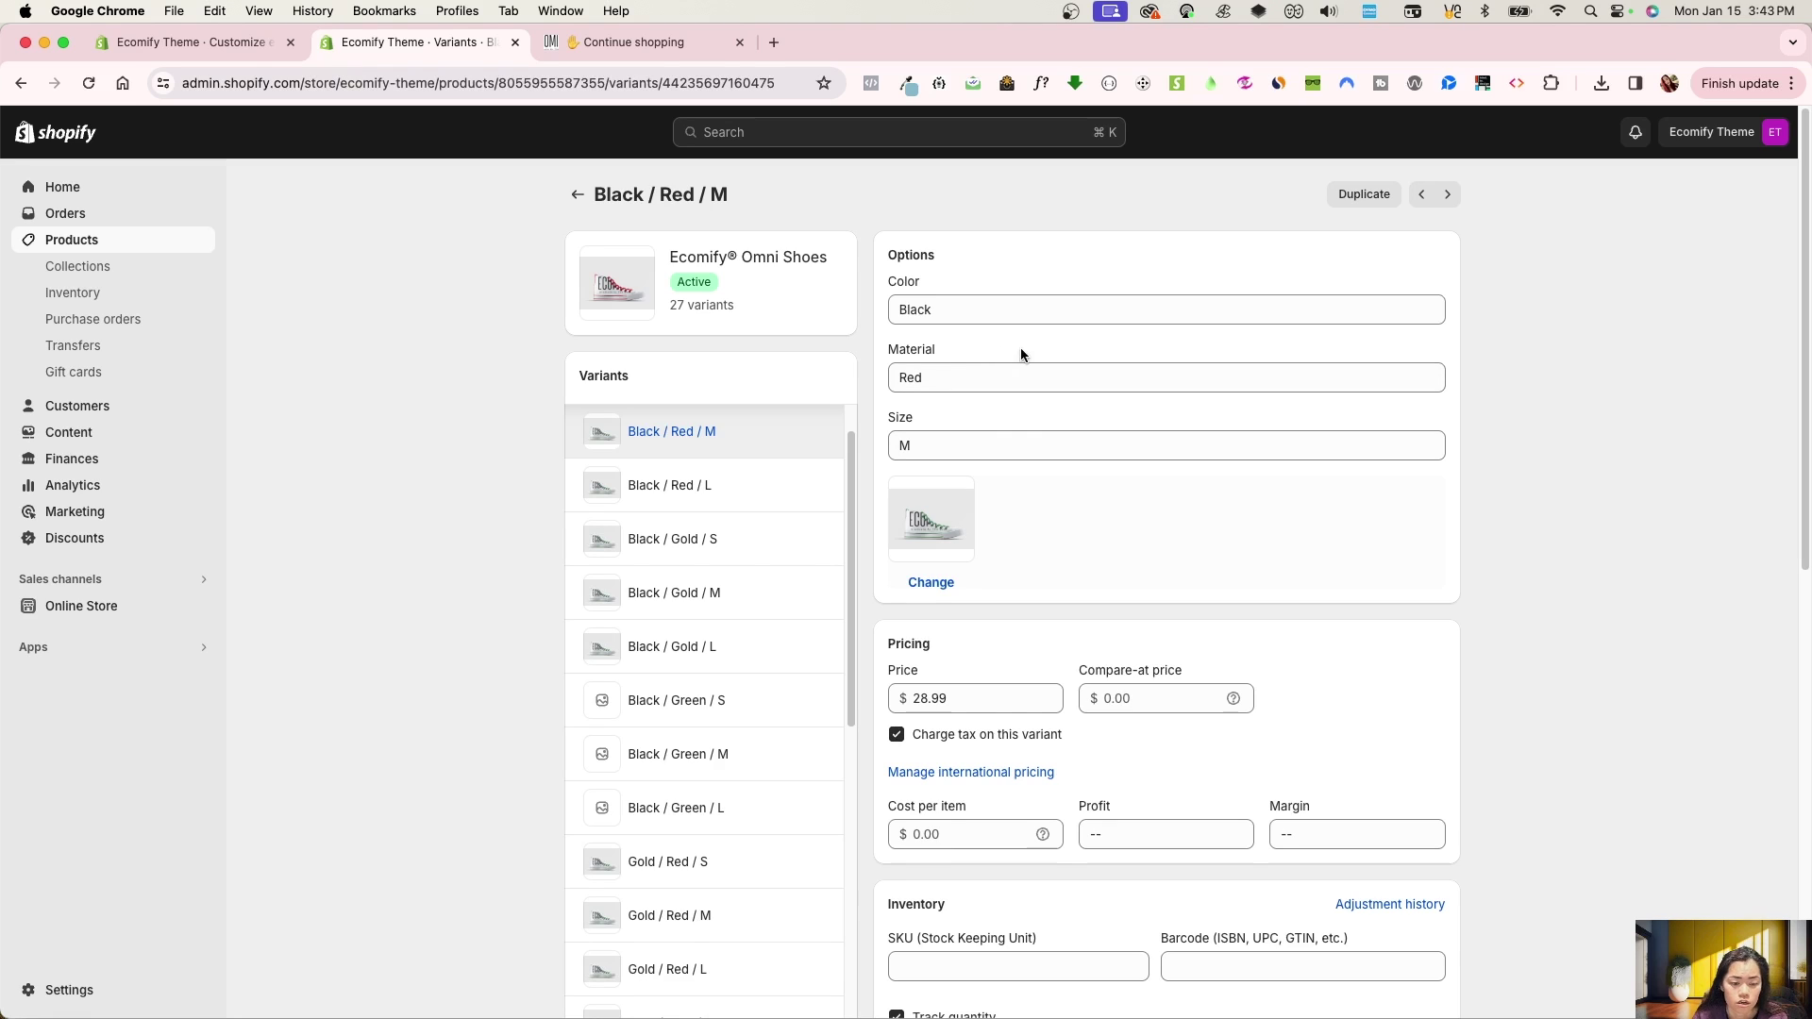
pyautogui.scroll(-10, 1085, 706)
pyautogui.click(1153, 860)
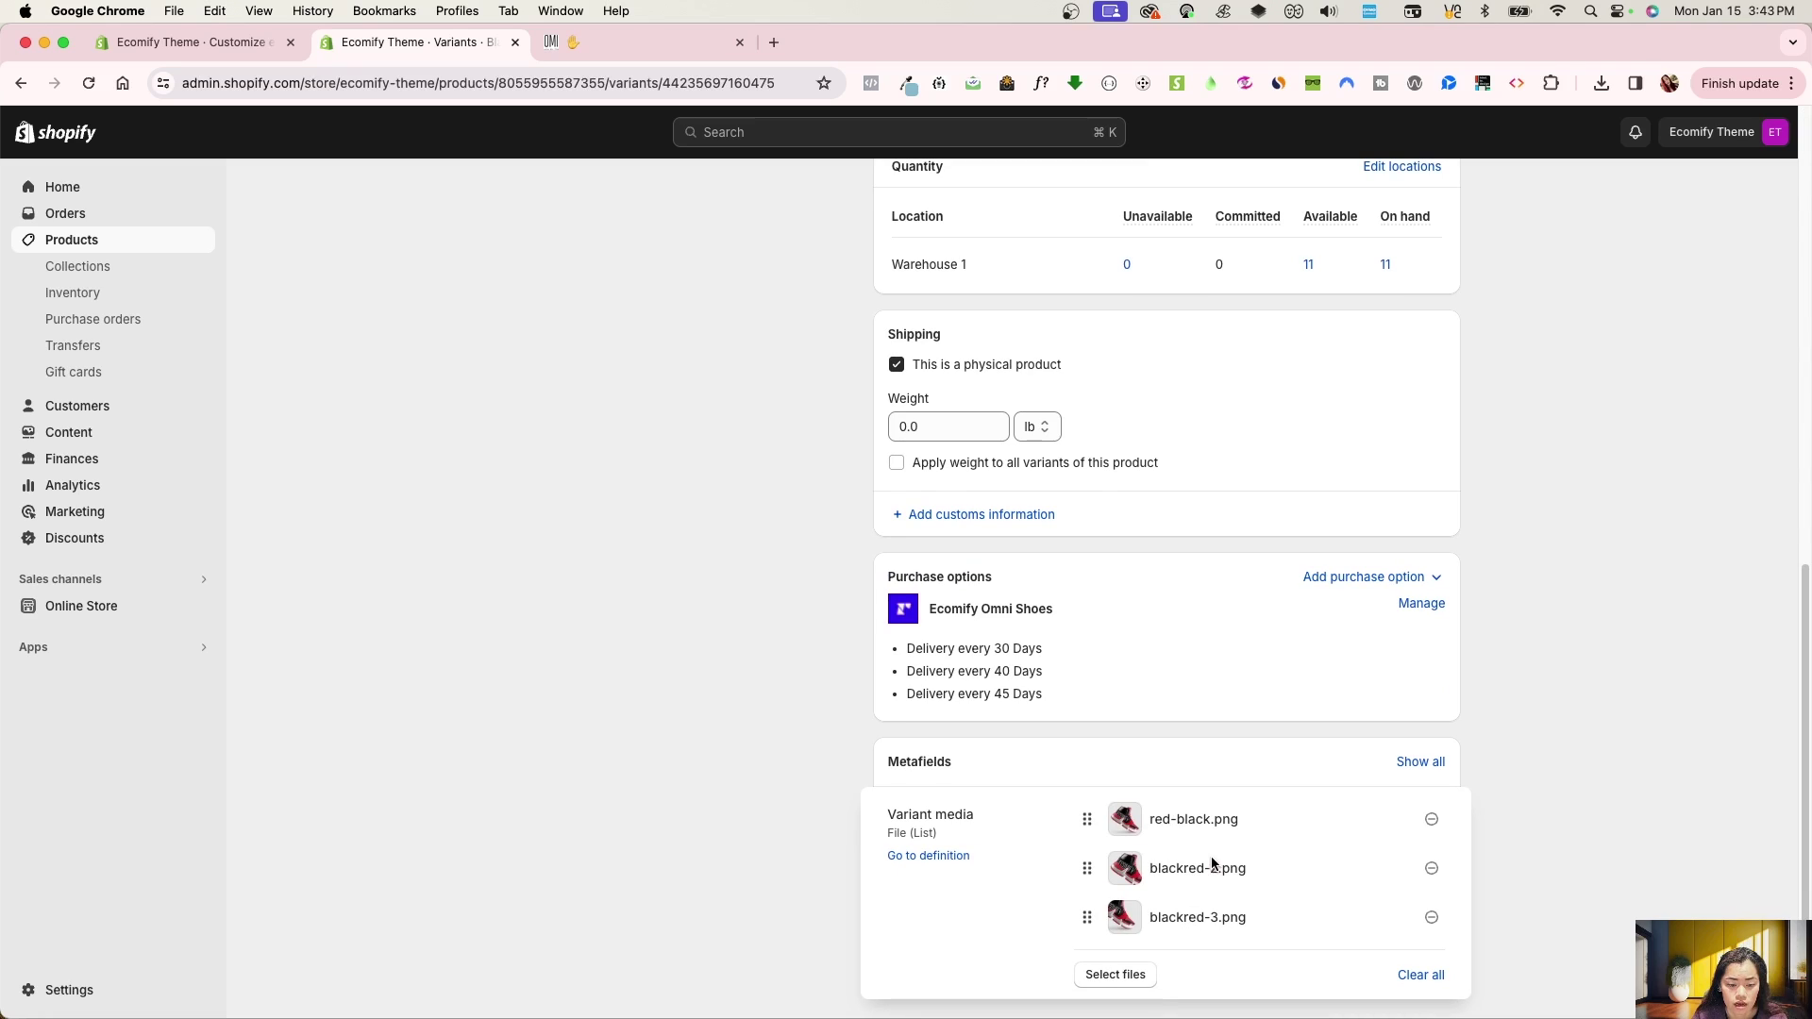
pyautogui.click(1634, 897)
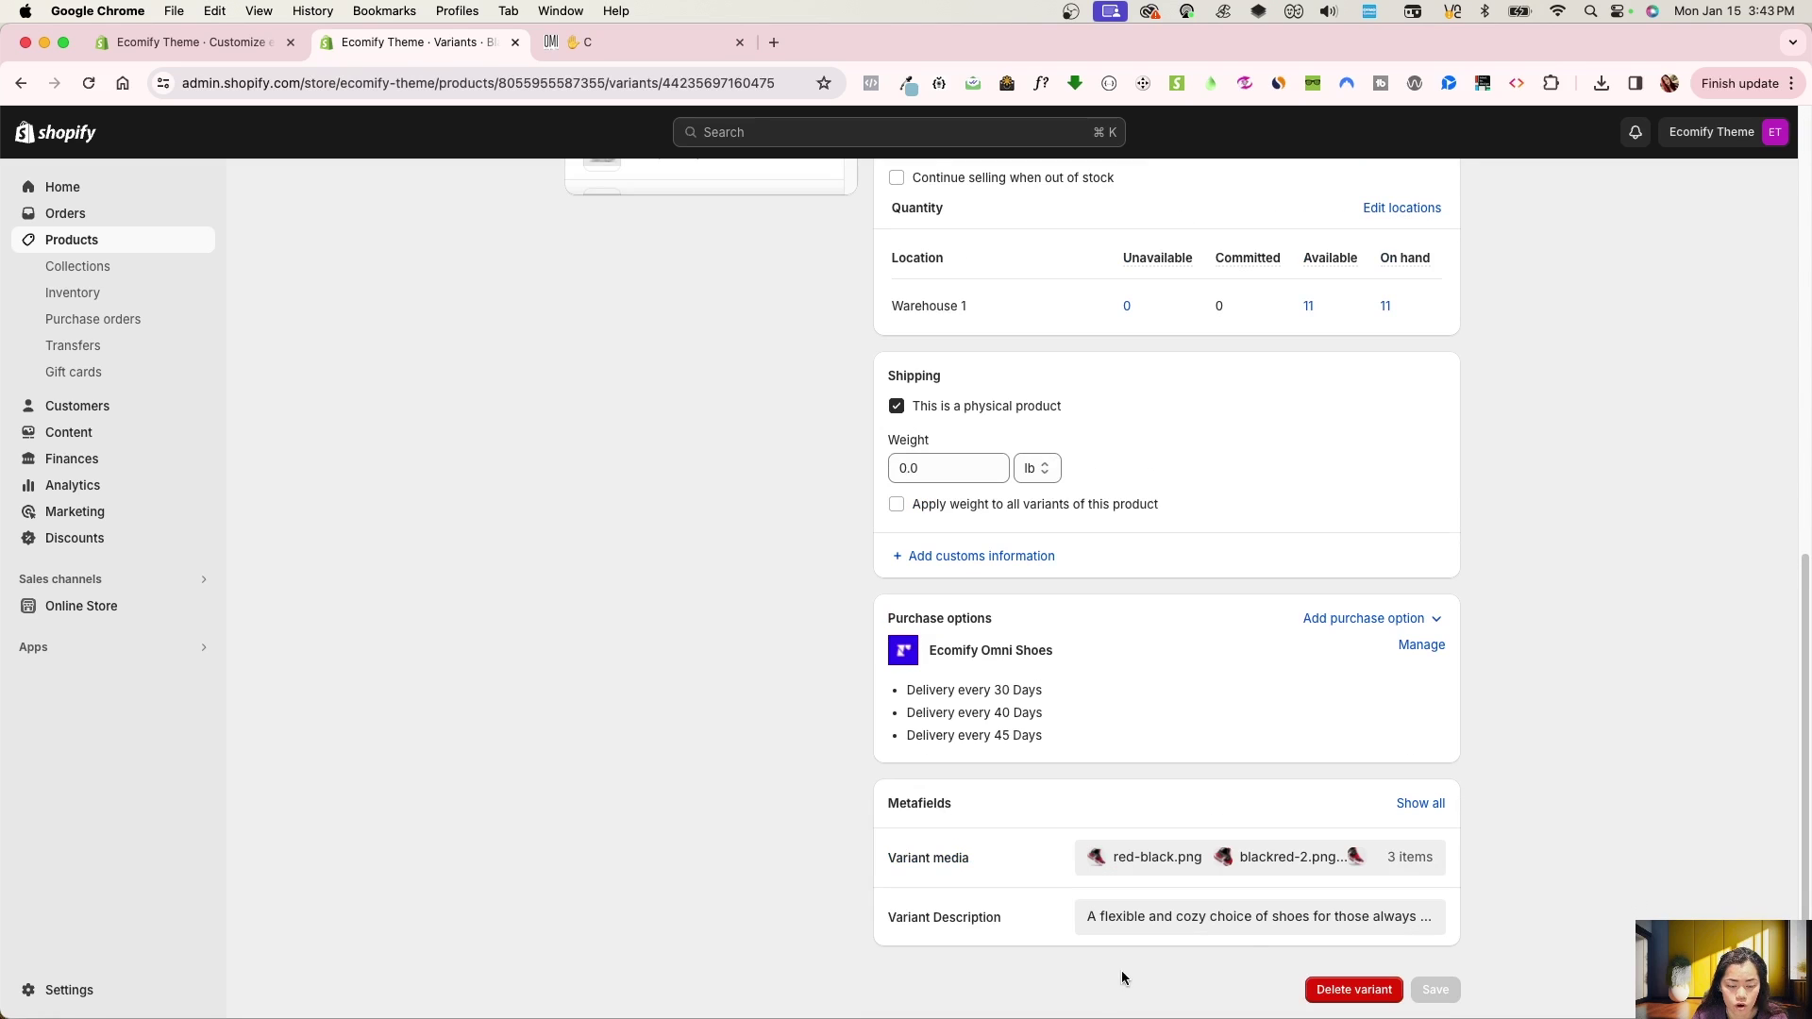
pyautogui.click(1153, 917)
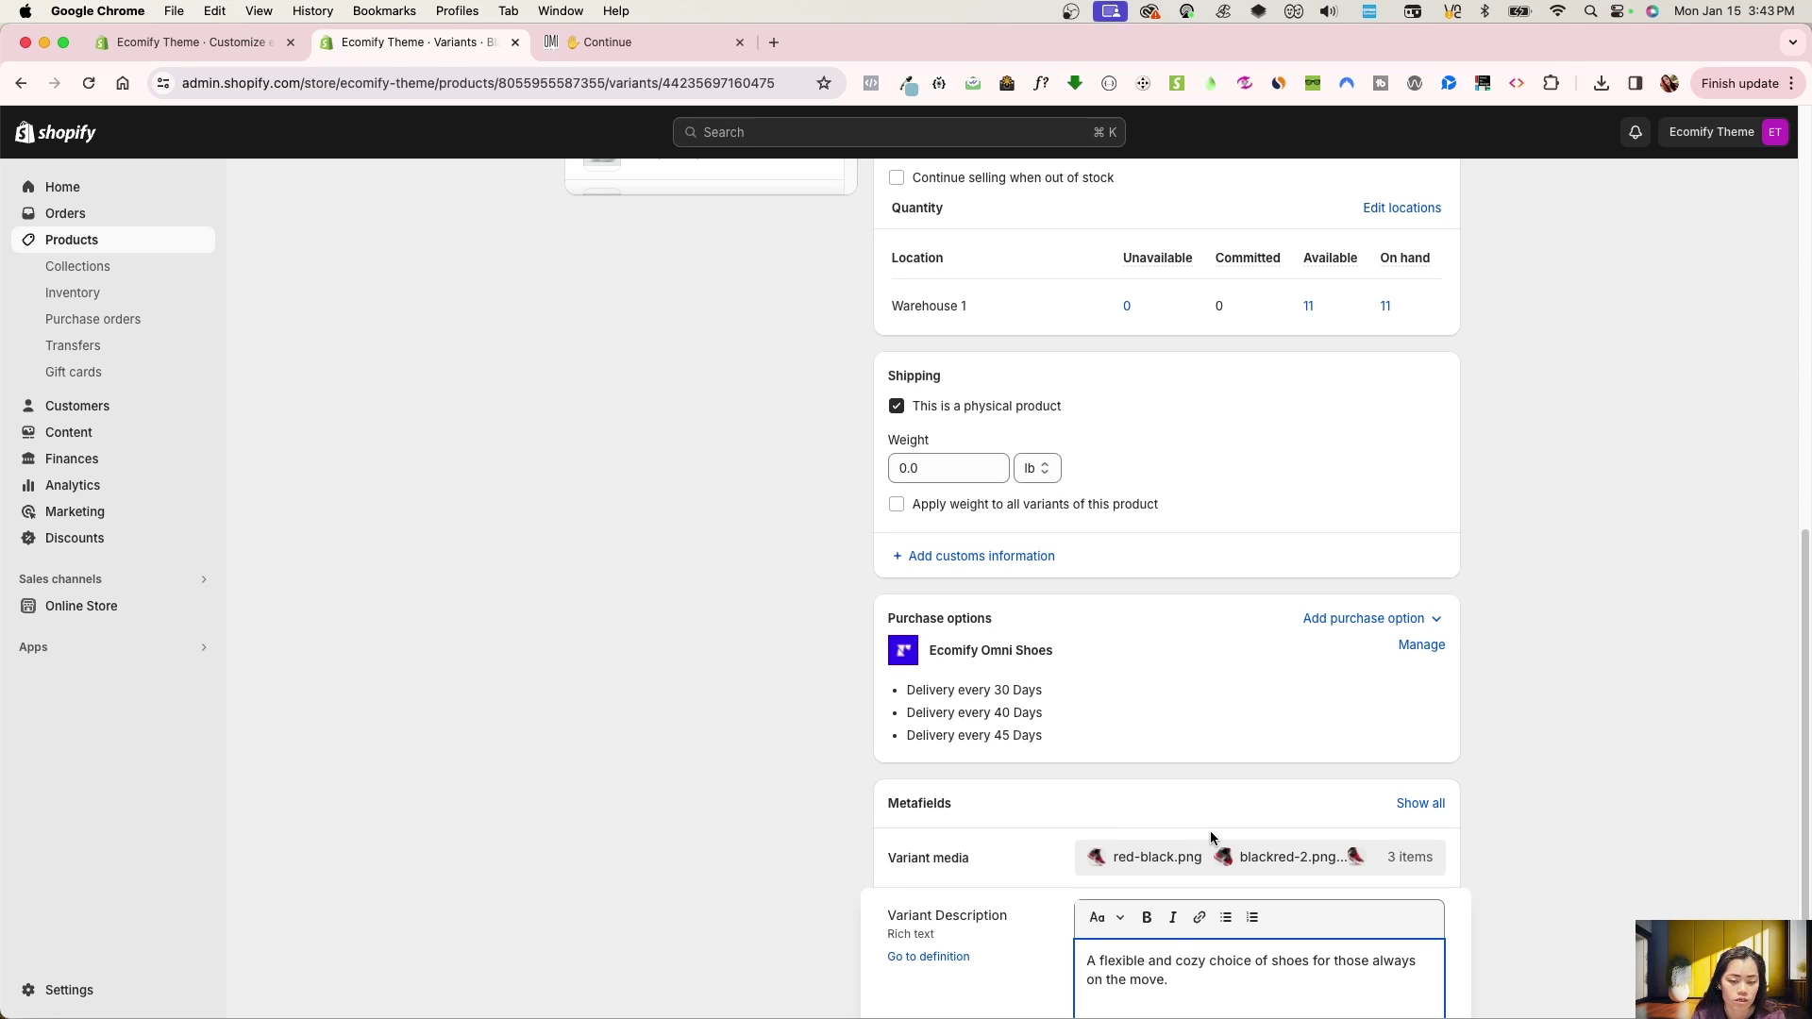
pyautogui.scroll(15, 1209, 789)
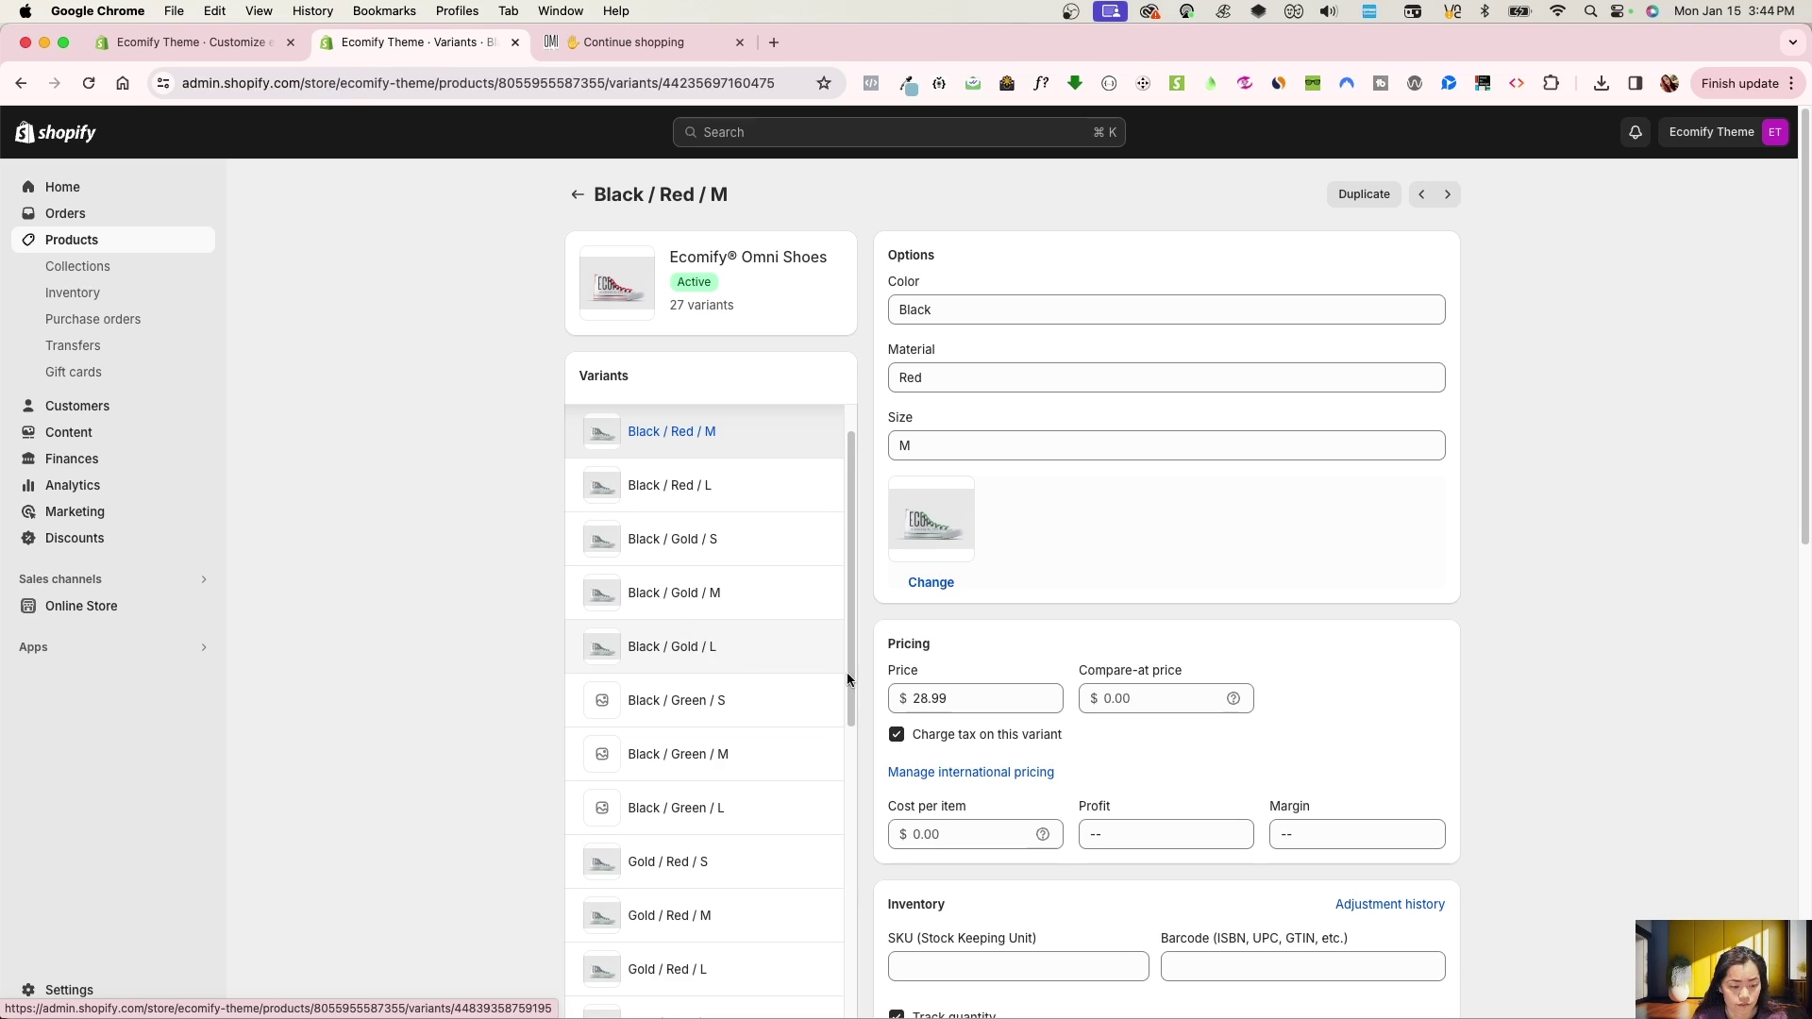
pyautogui.scroll(-10, 755, 679)
pyautogui.scroll(10, 834, 716)
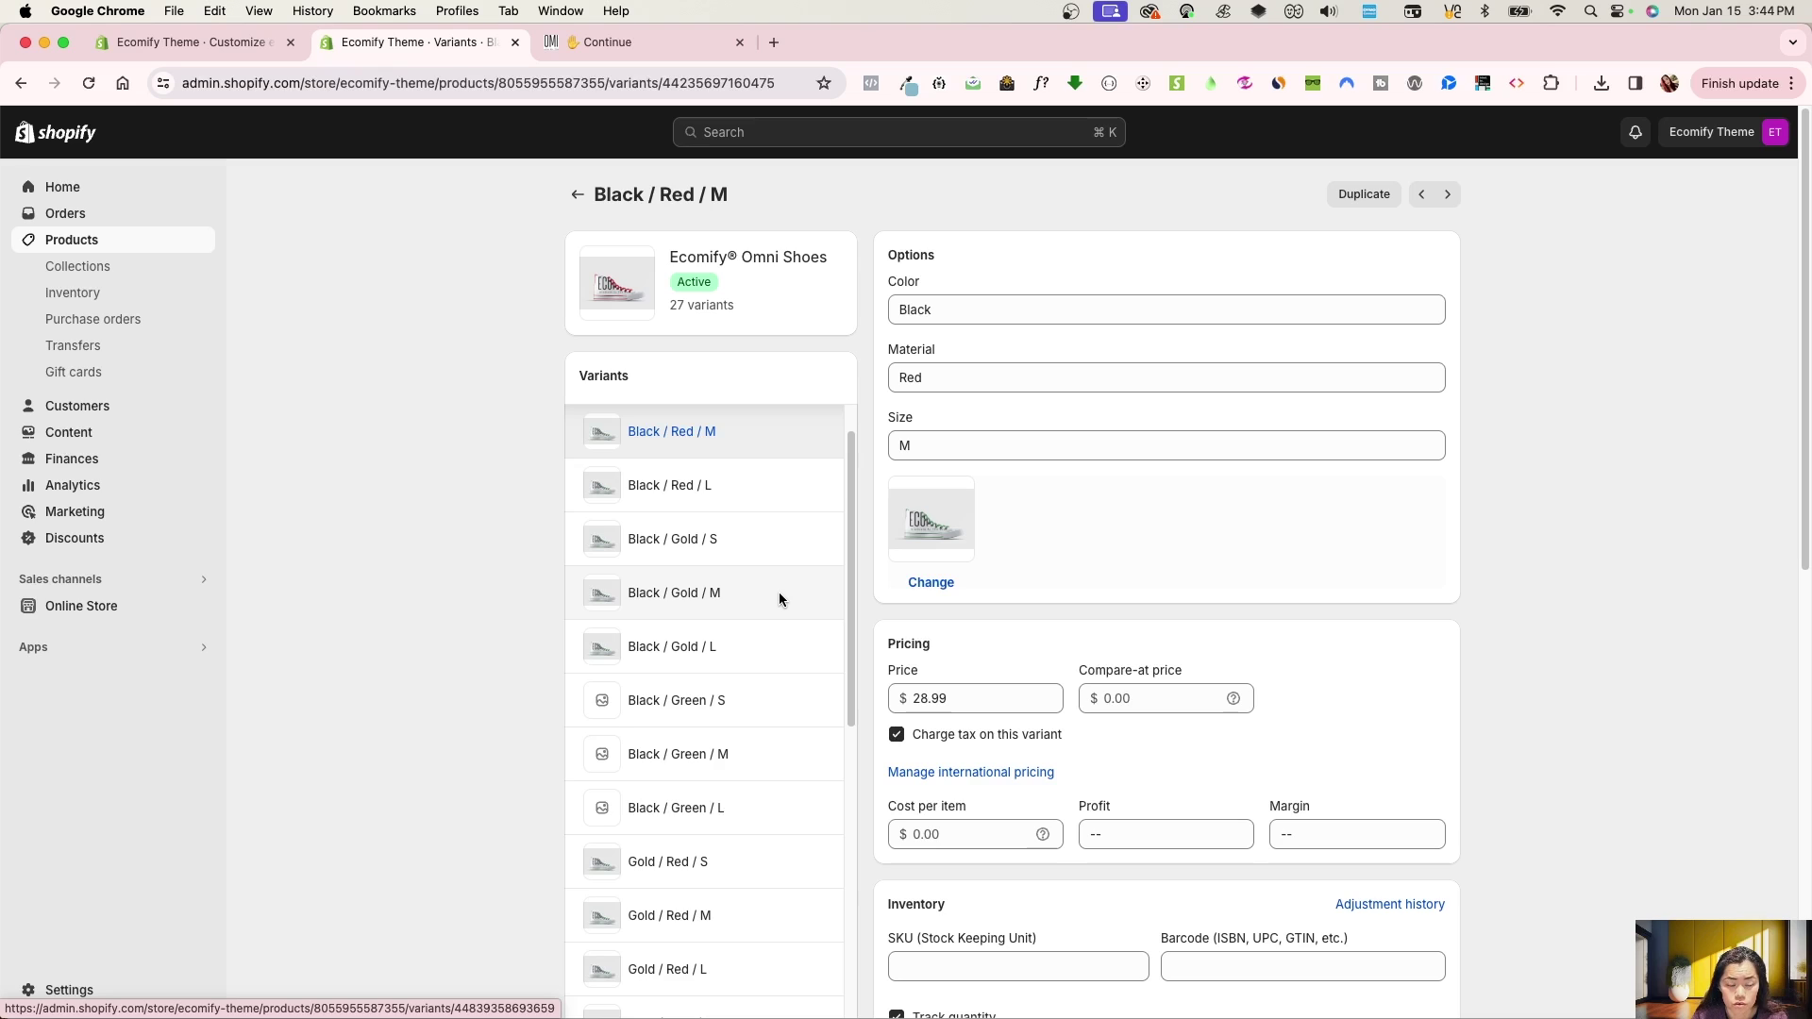
# - Go back to the Ecomify Omni Shoes product and review its product-level metafields
pyautogui.click(576, 194)
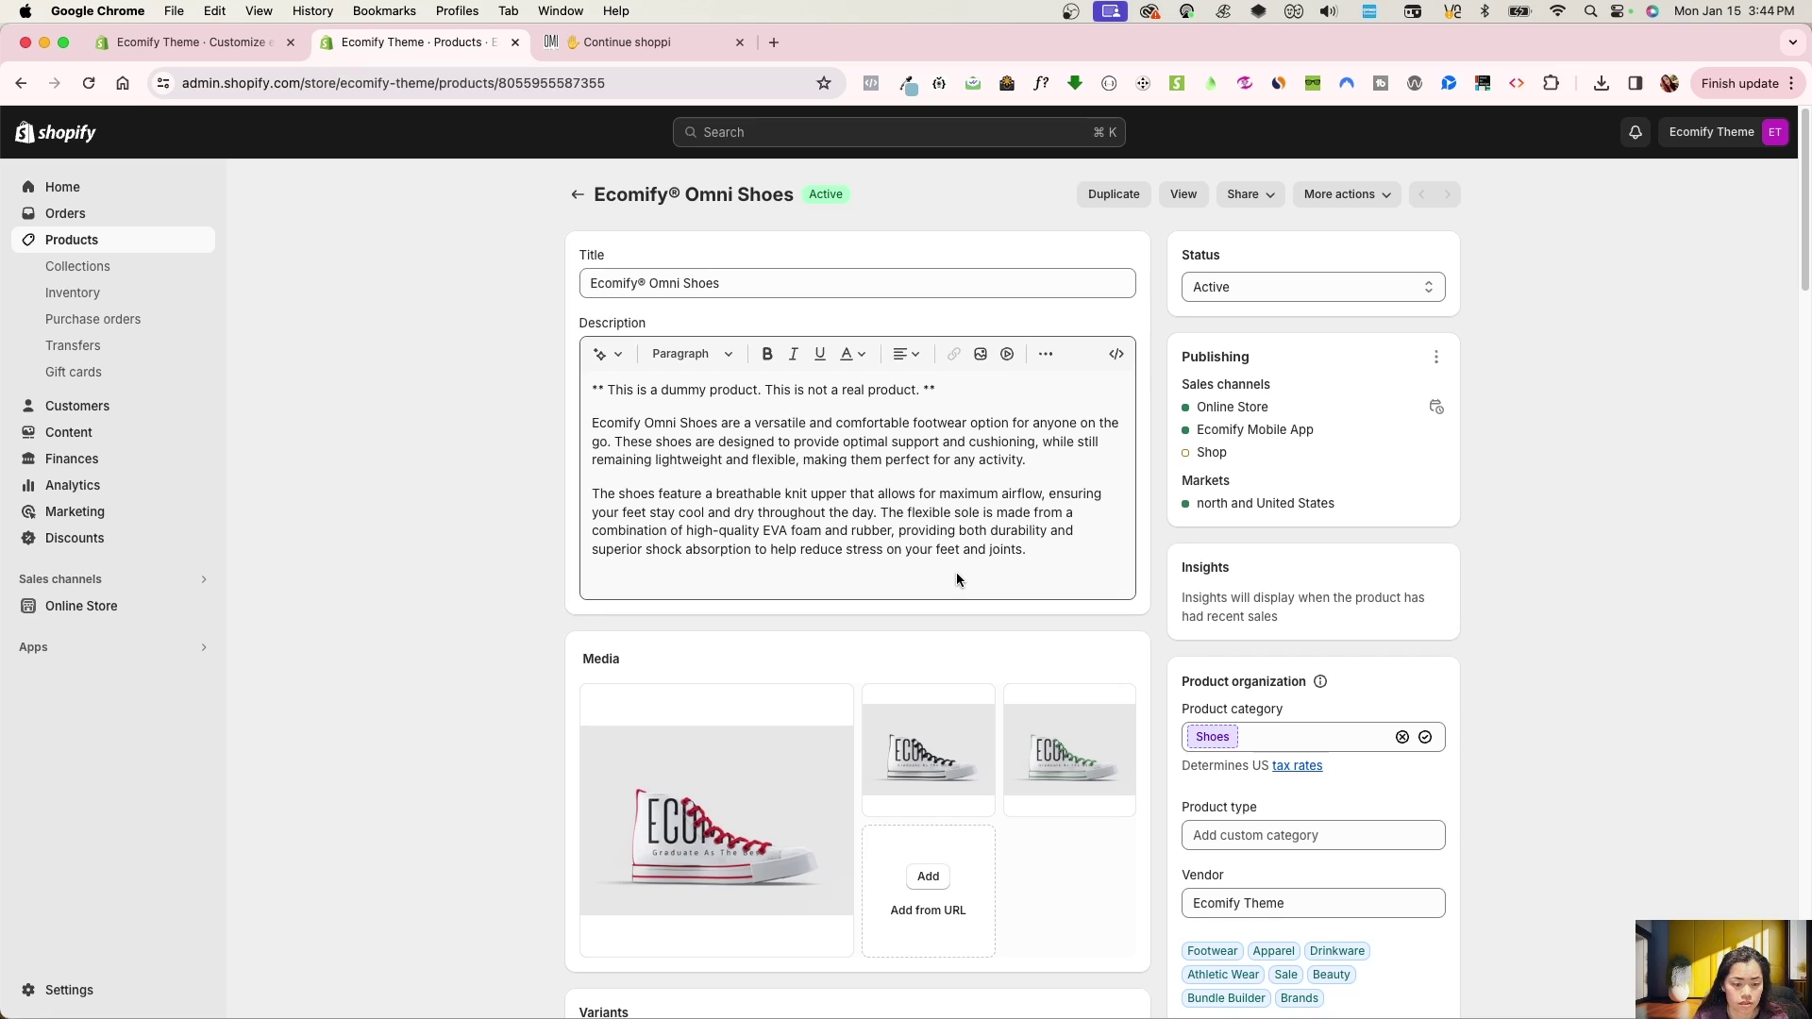
pyautogui.scroll(-15, 961, 788)
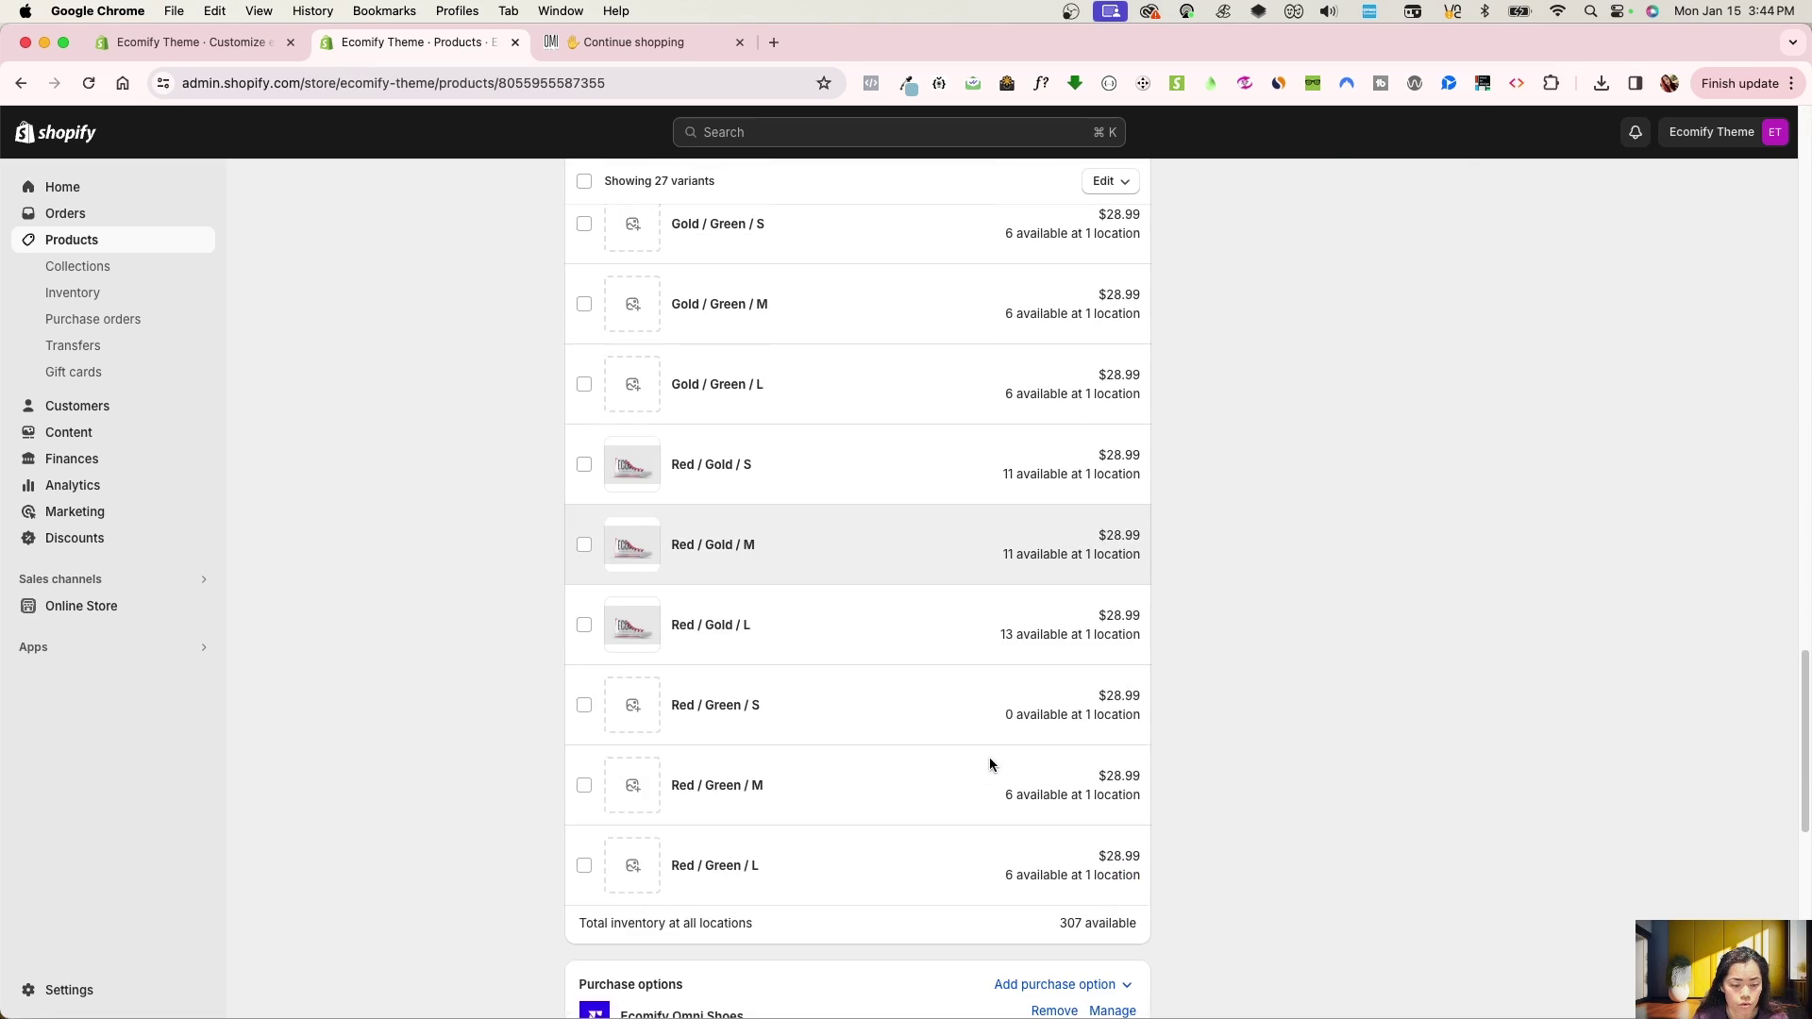
pyautogui.scroll(-5, 1005, 848)
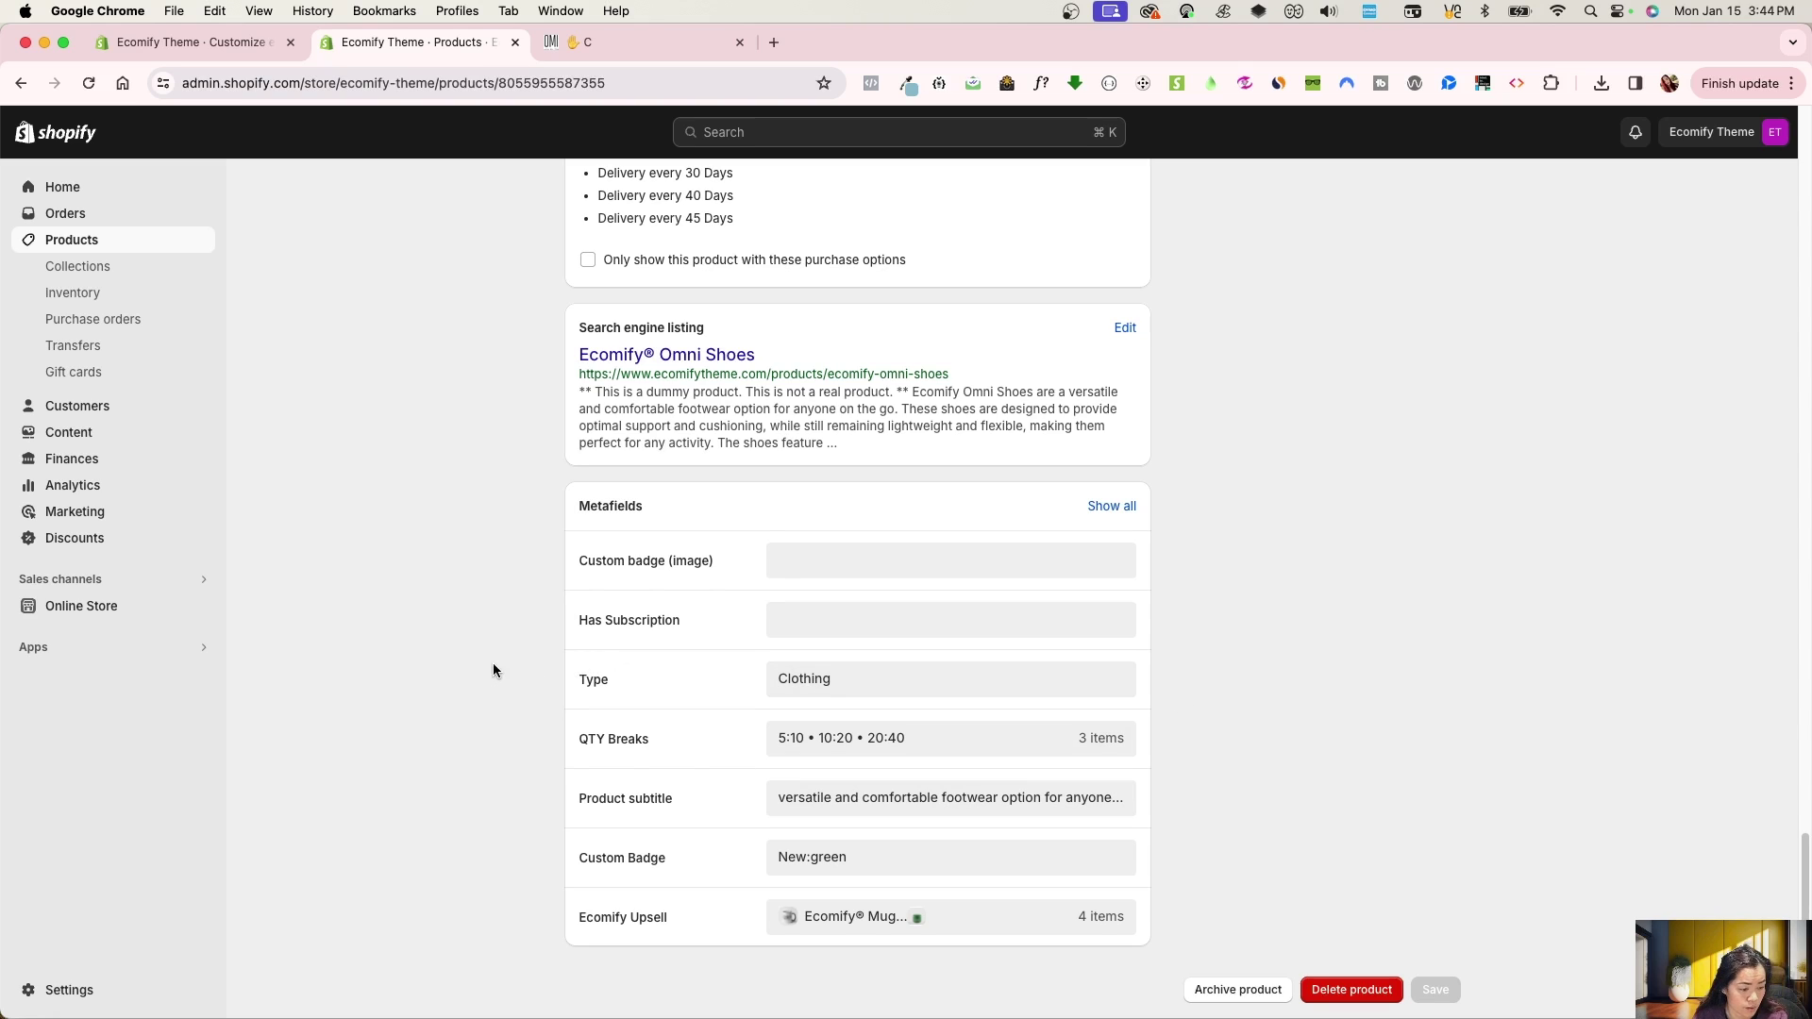
# - Open the current theme ecomify-v3.2.0 in the theme editor and switch to the Default product template
pyautogui.click(80, 608)
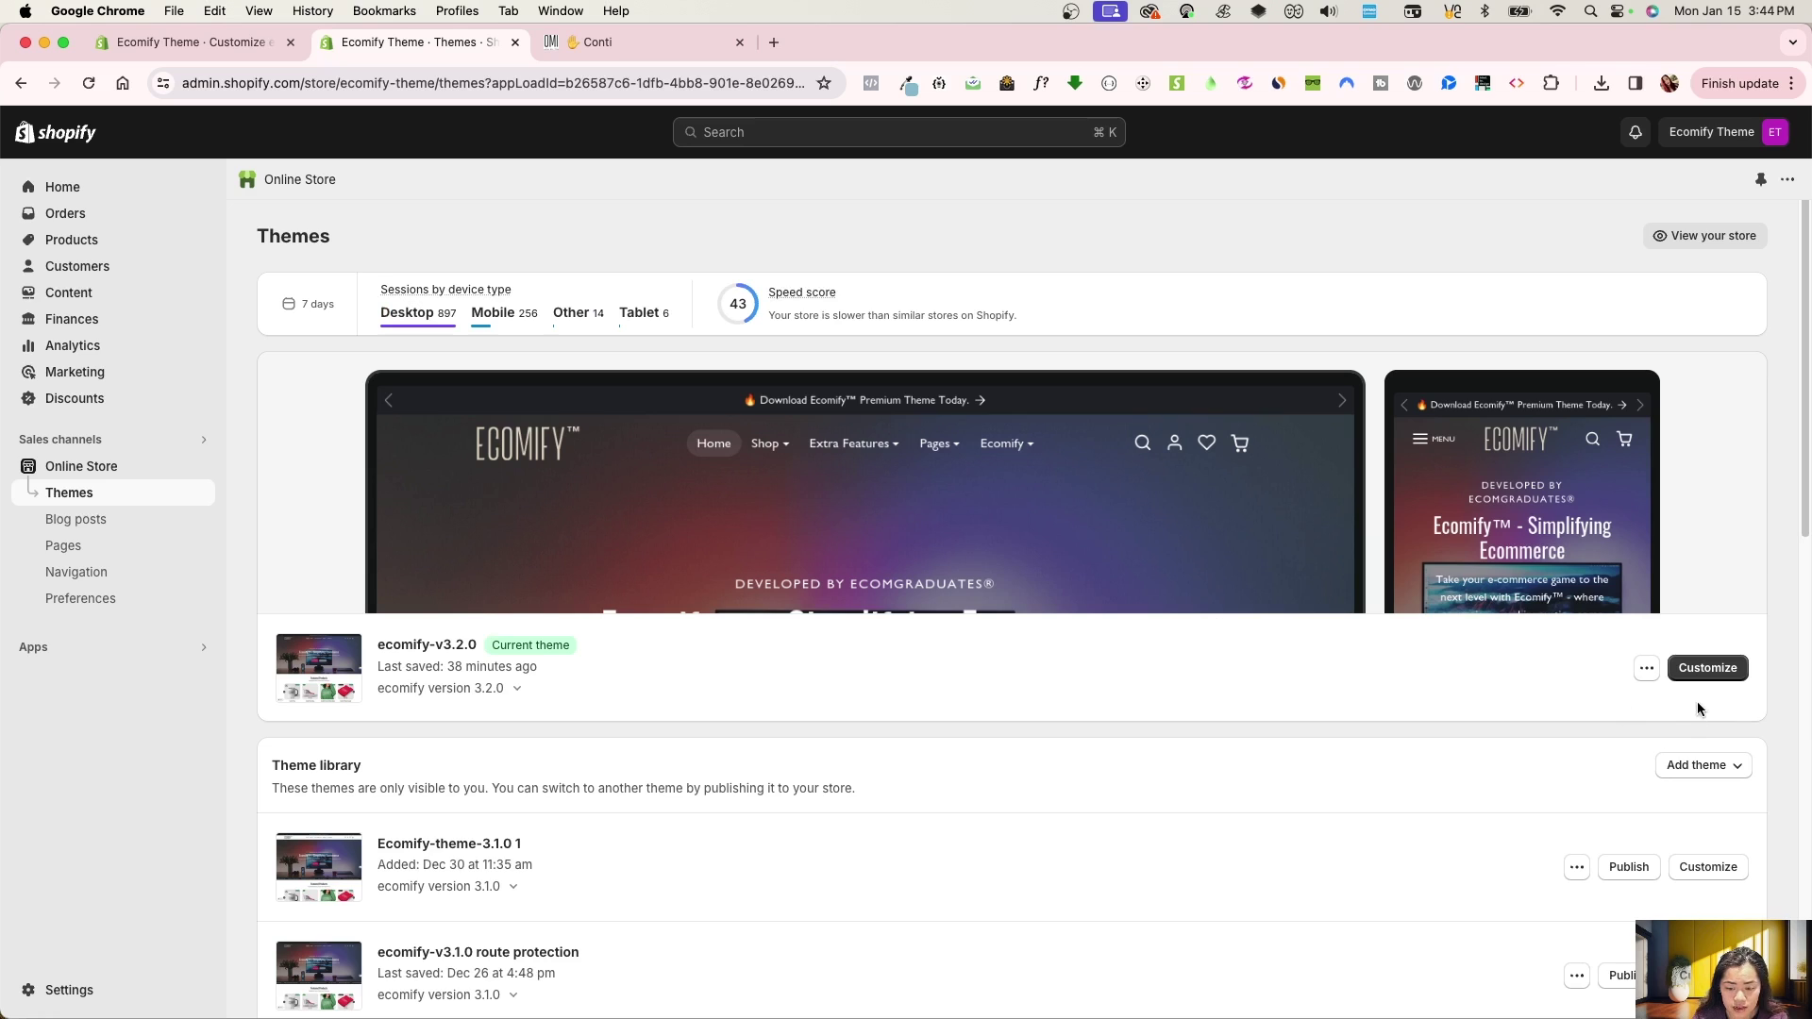
pyautogui.click(1710, 668)
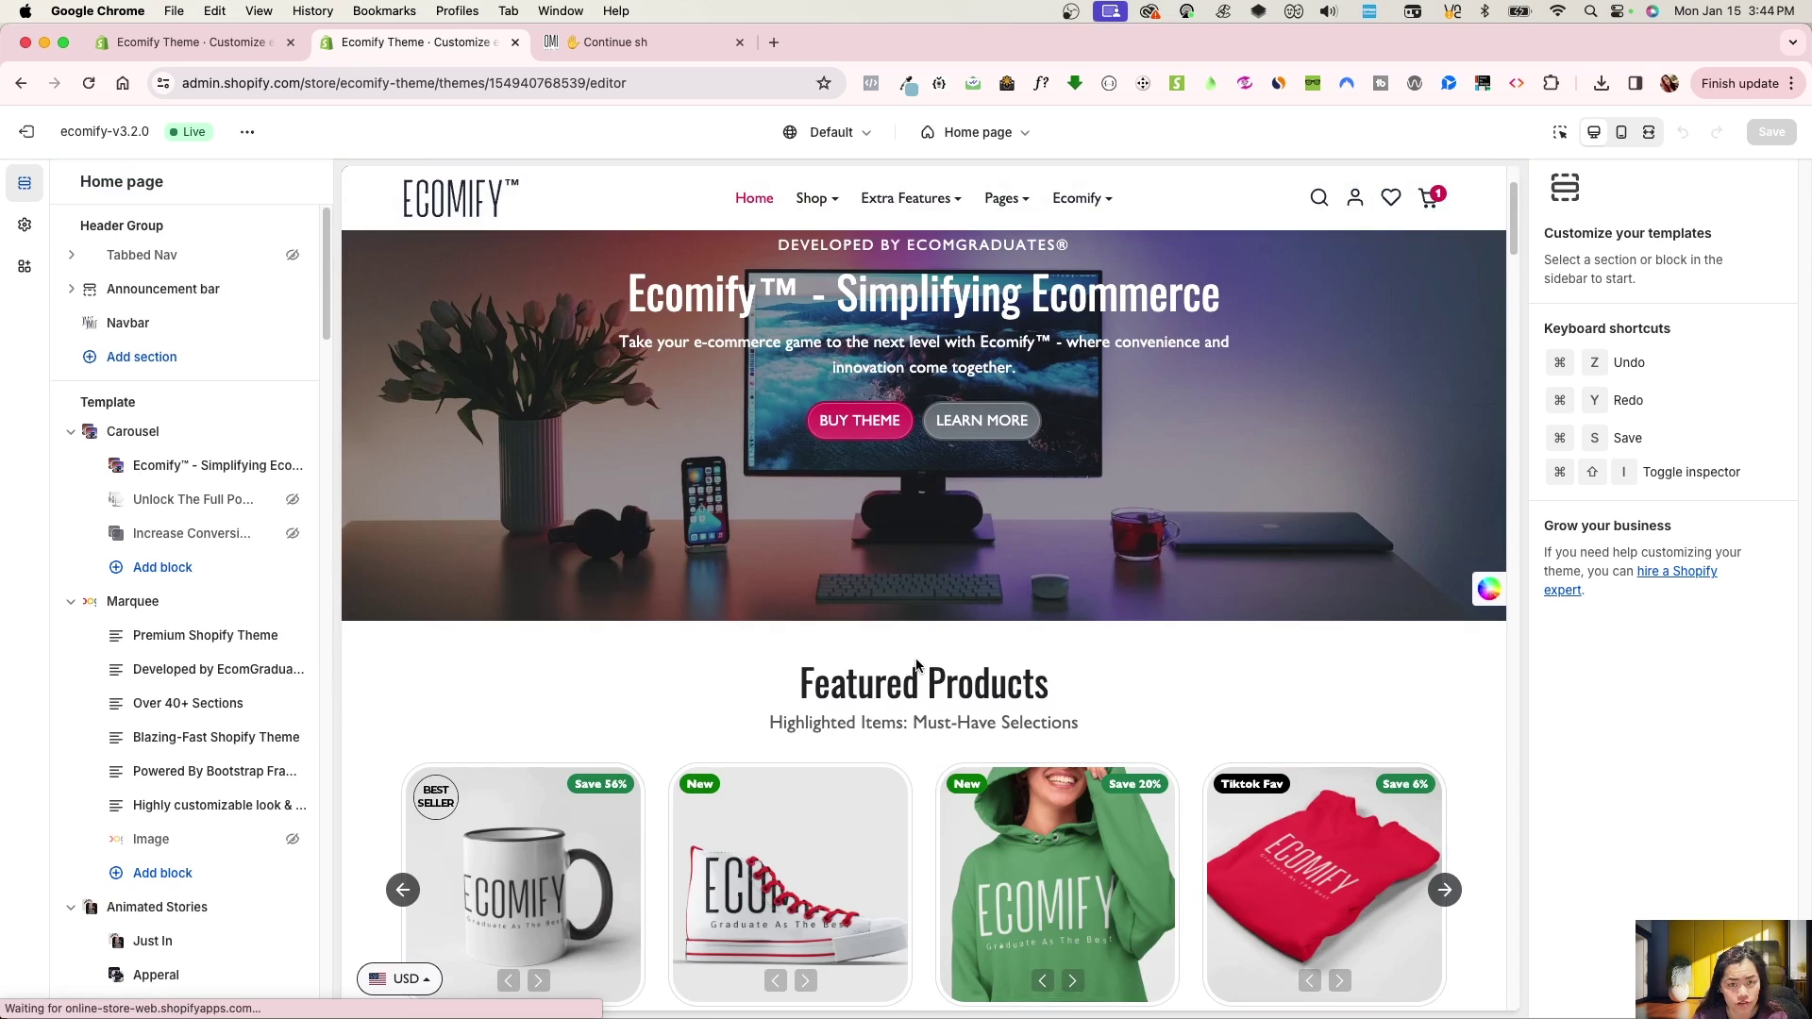
pyautogui.scroll(-2, 897, 675)
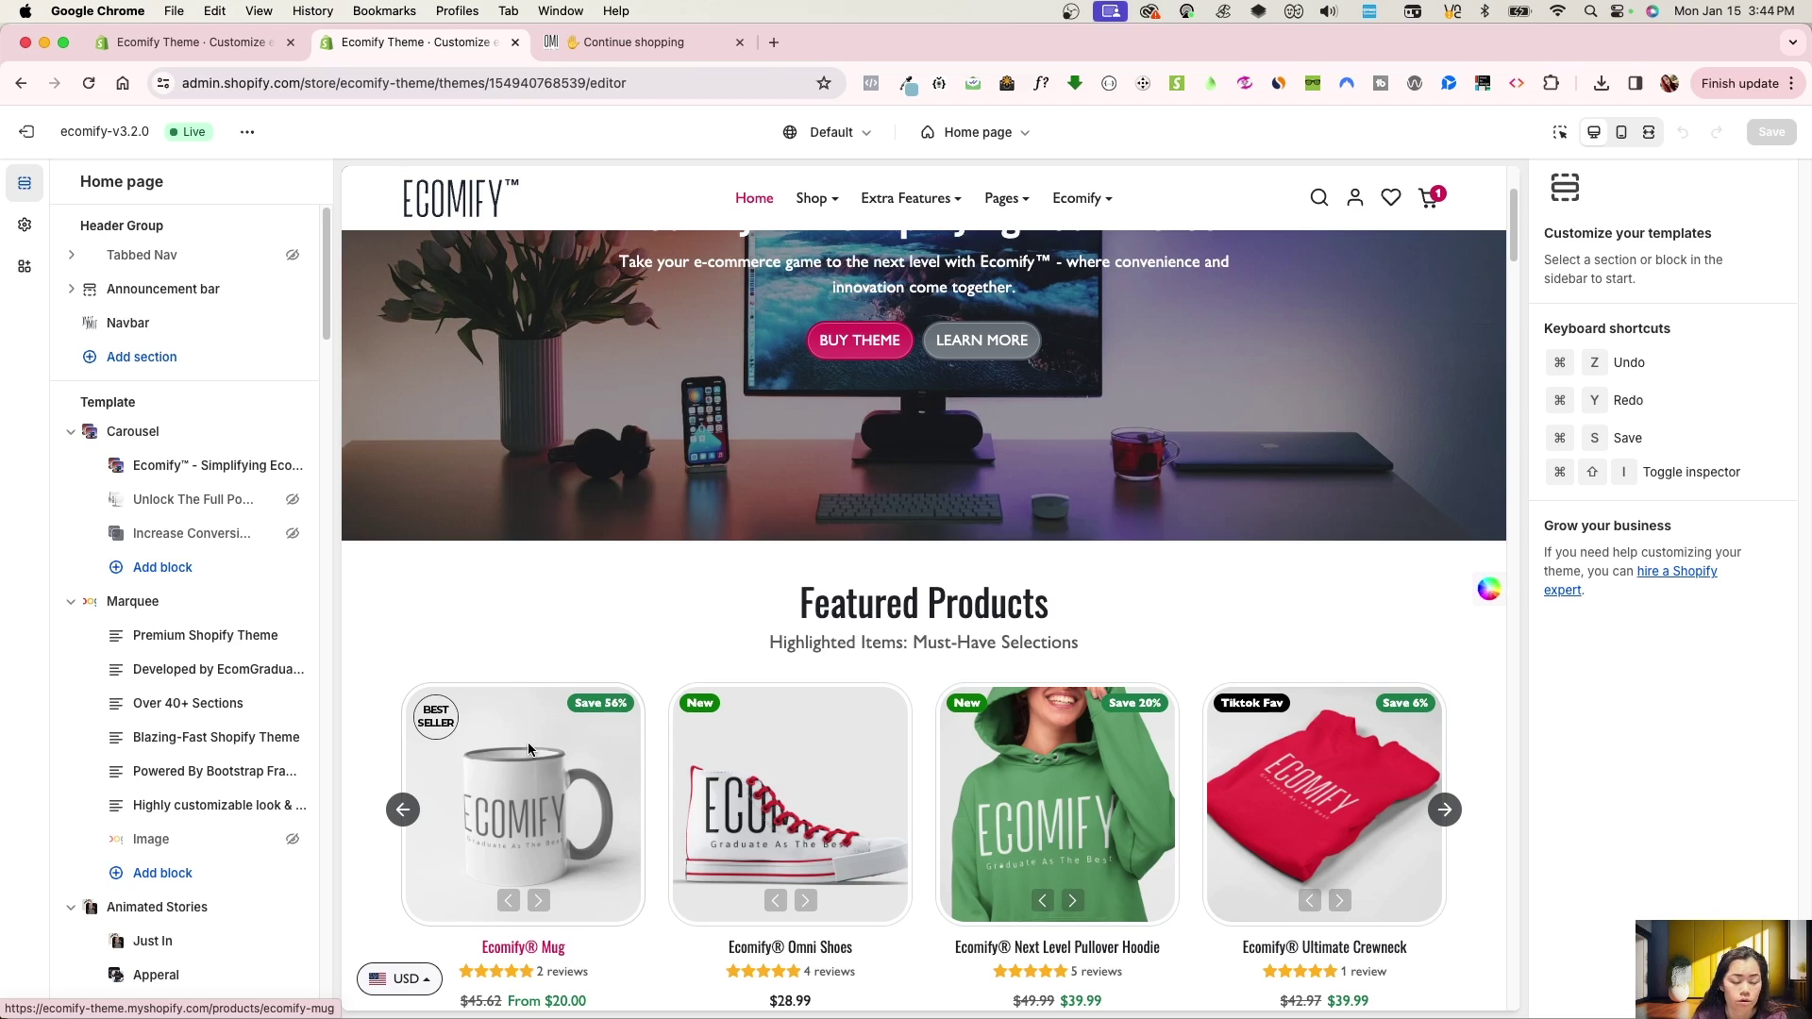
pyautogui.click(980, 134)
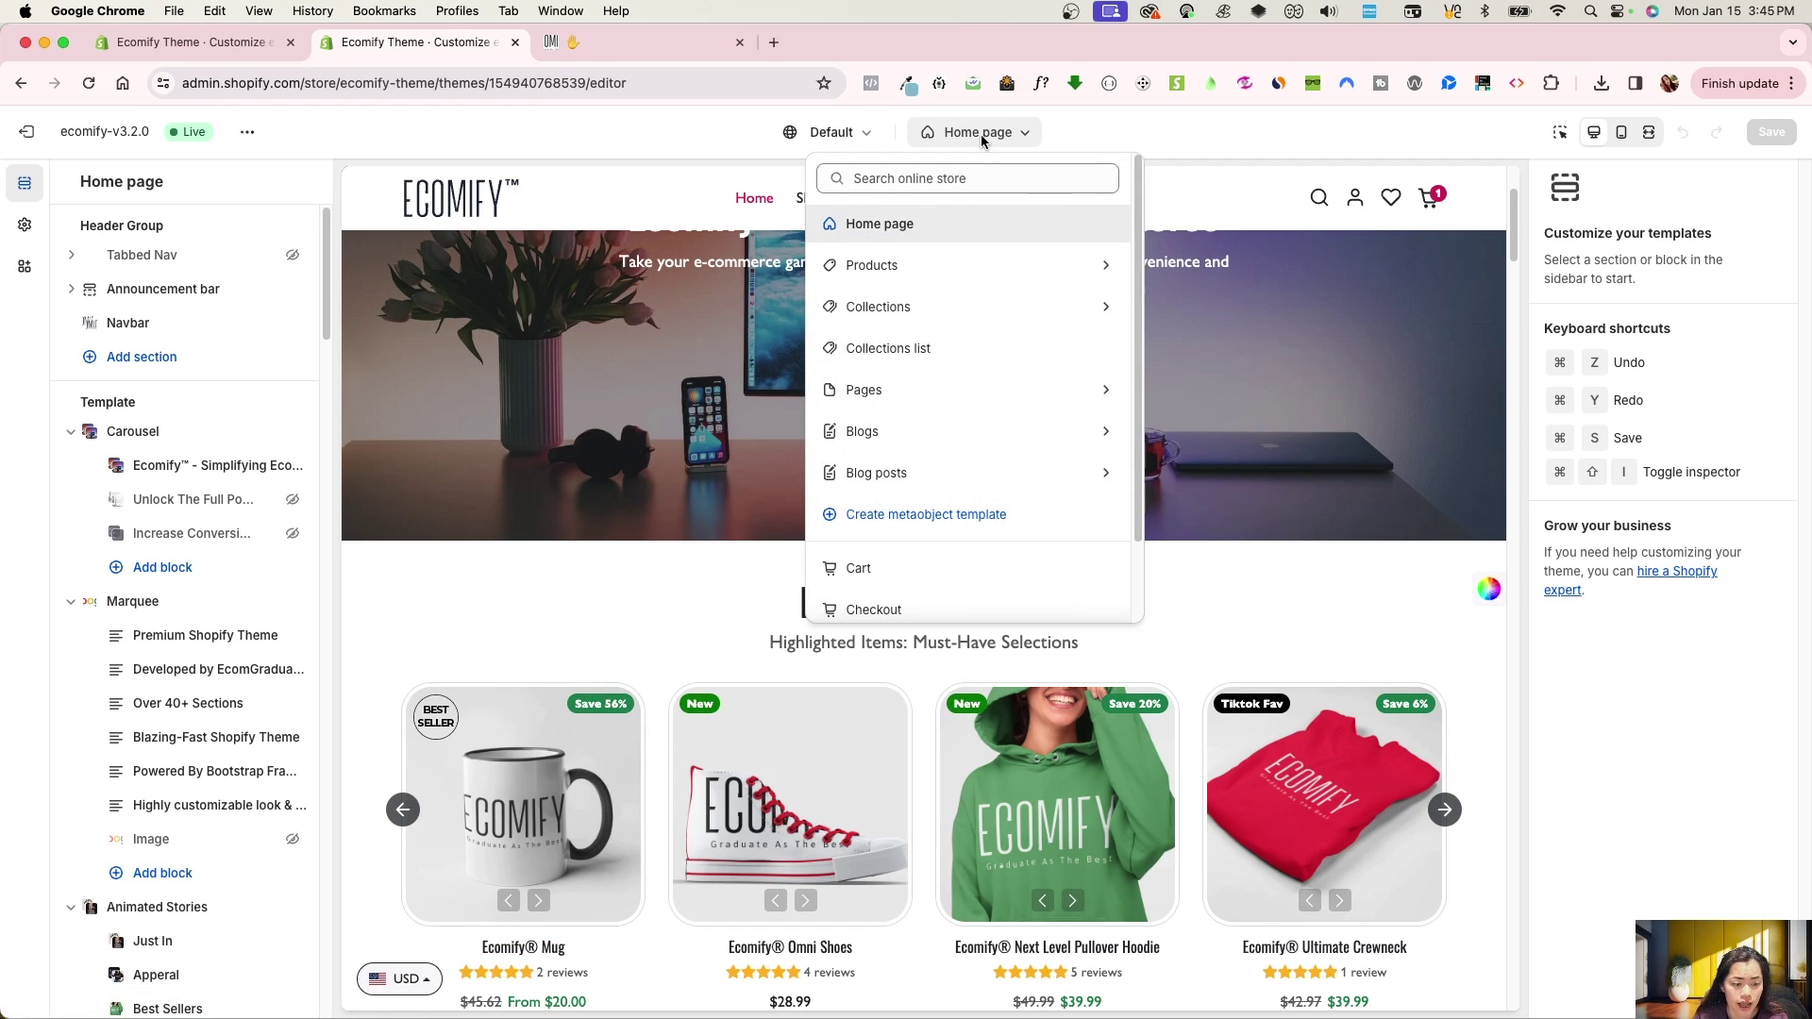
pyautogui.click(909, 269)
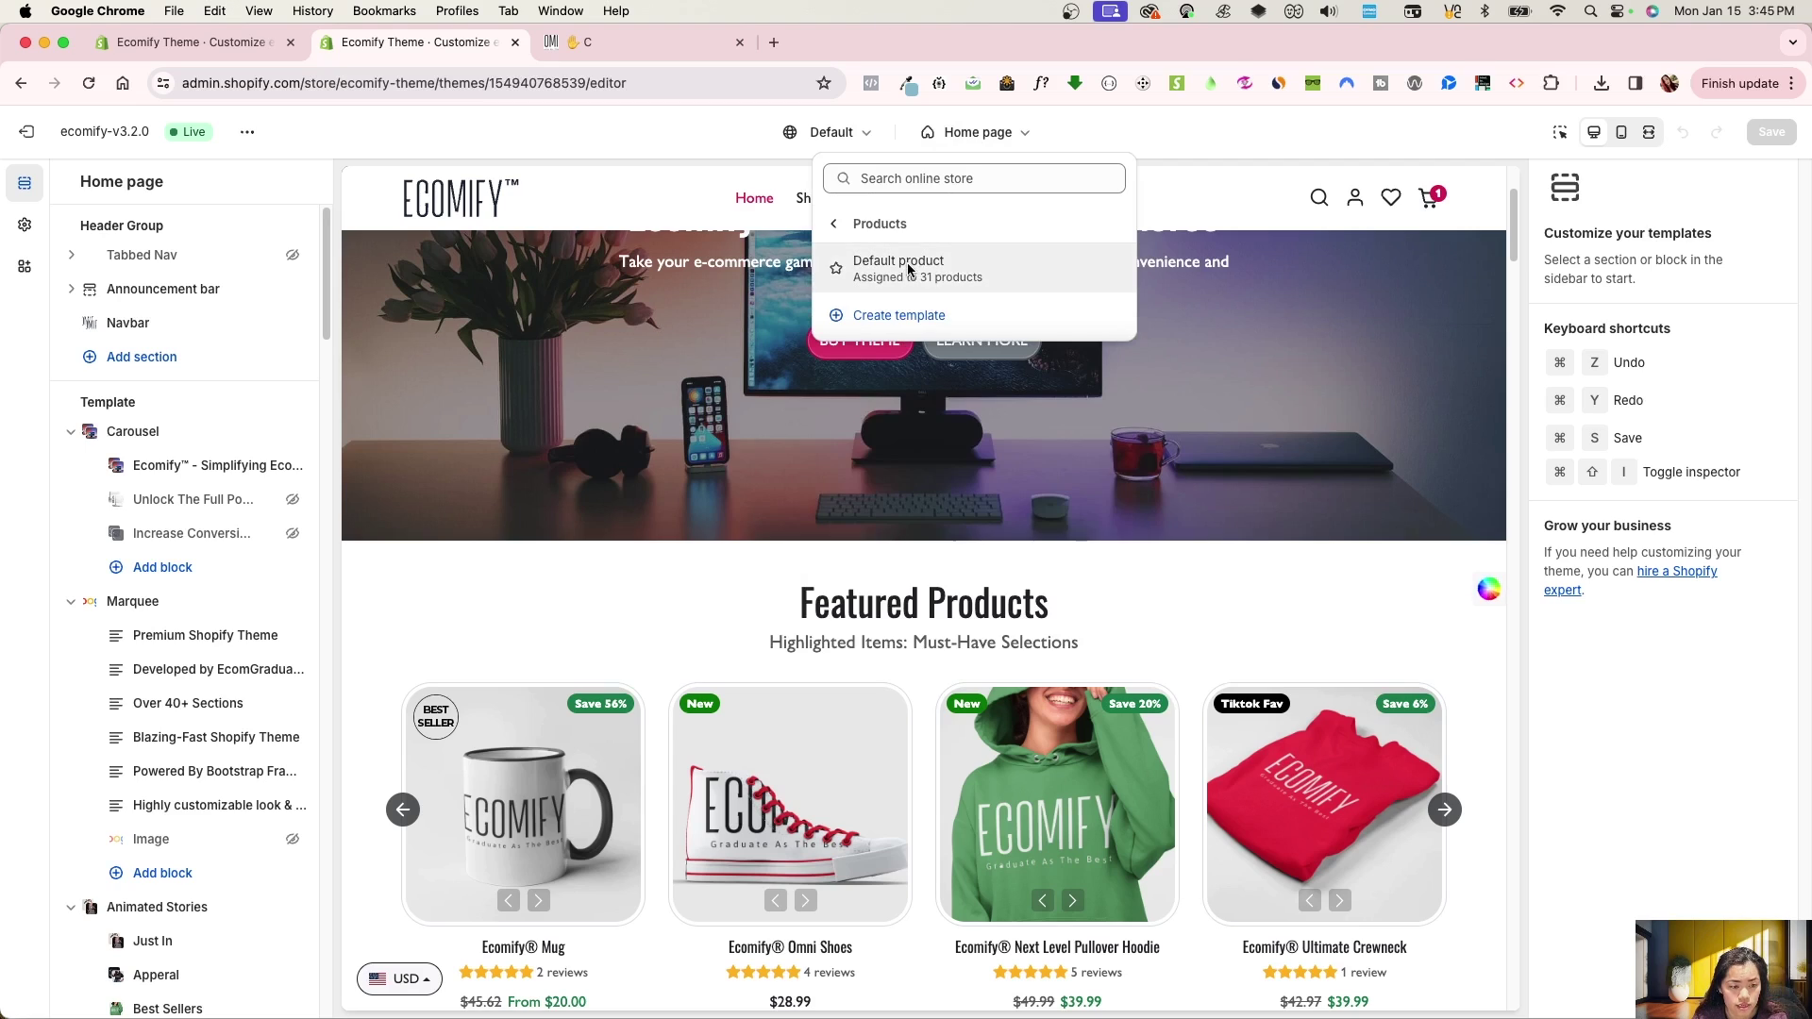
pyautogui.click(965, 269)
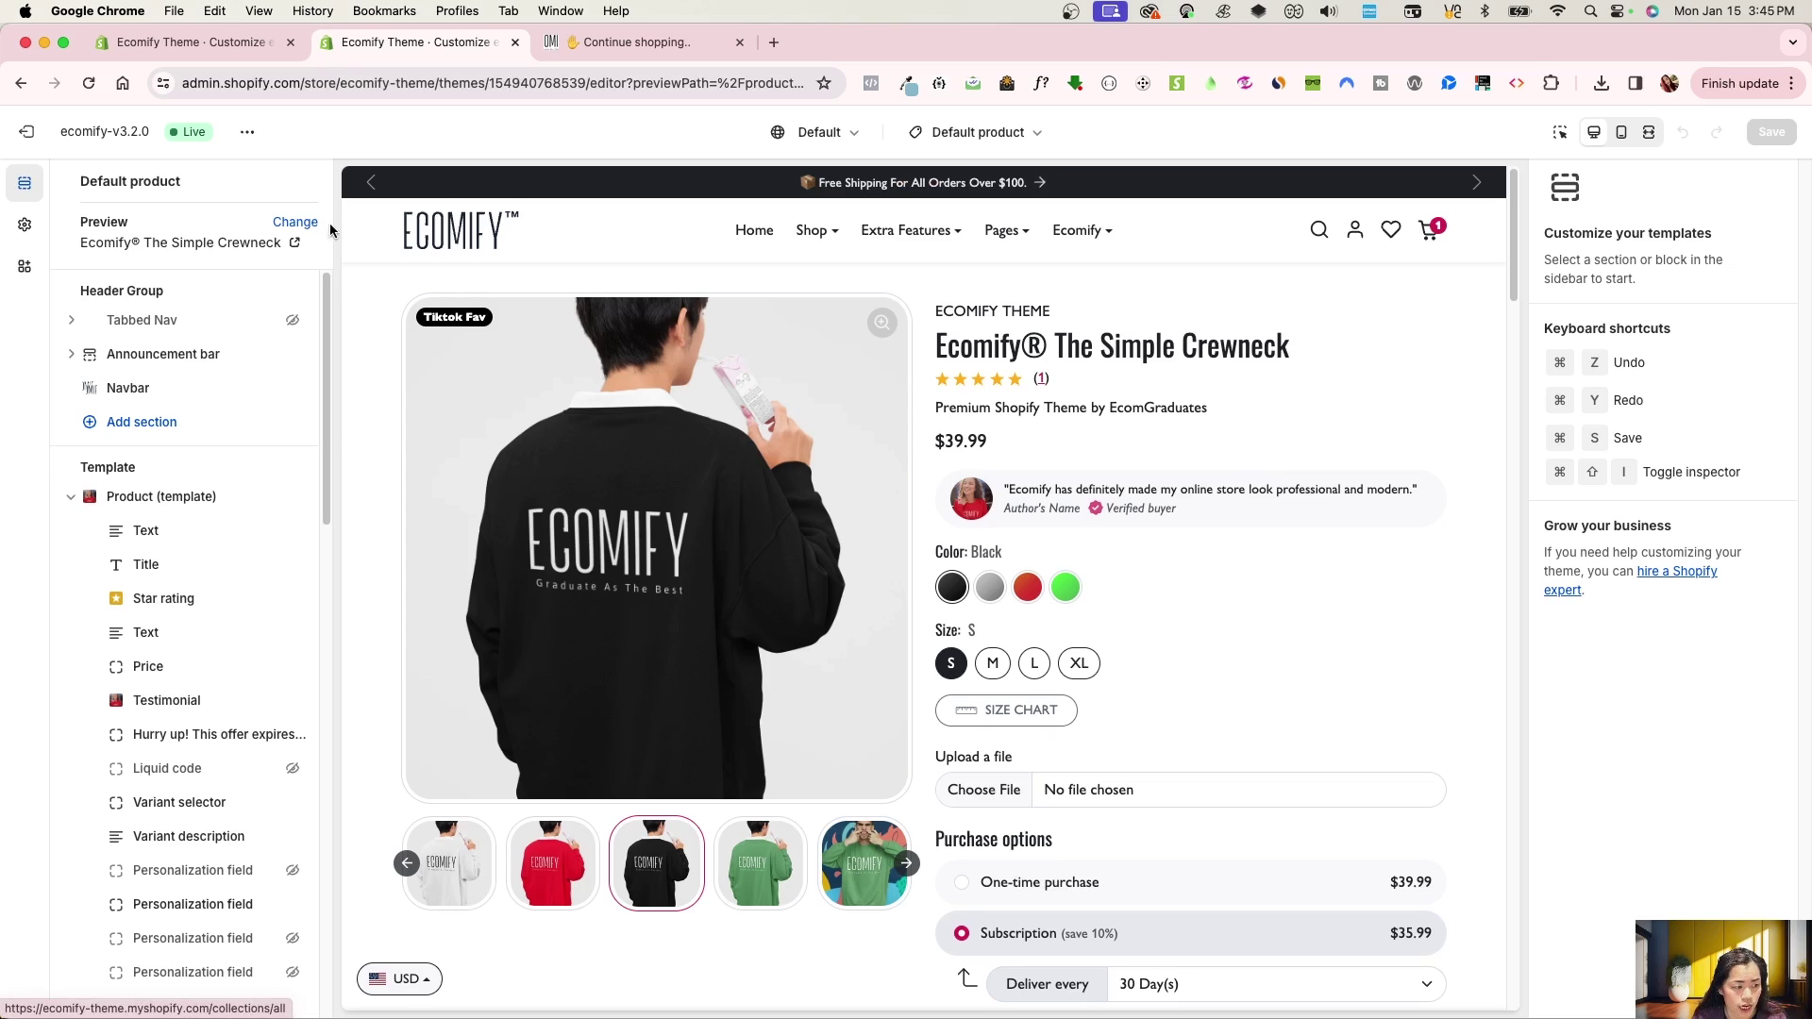
# - Change the template's preview product to Ecomify Omni Shoes by searching for "omni"
pyautogui.click(295, 223)
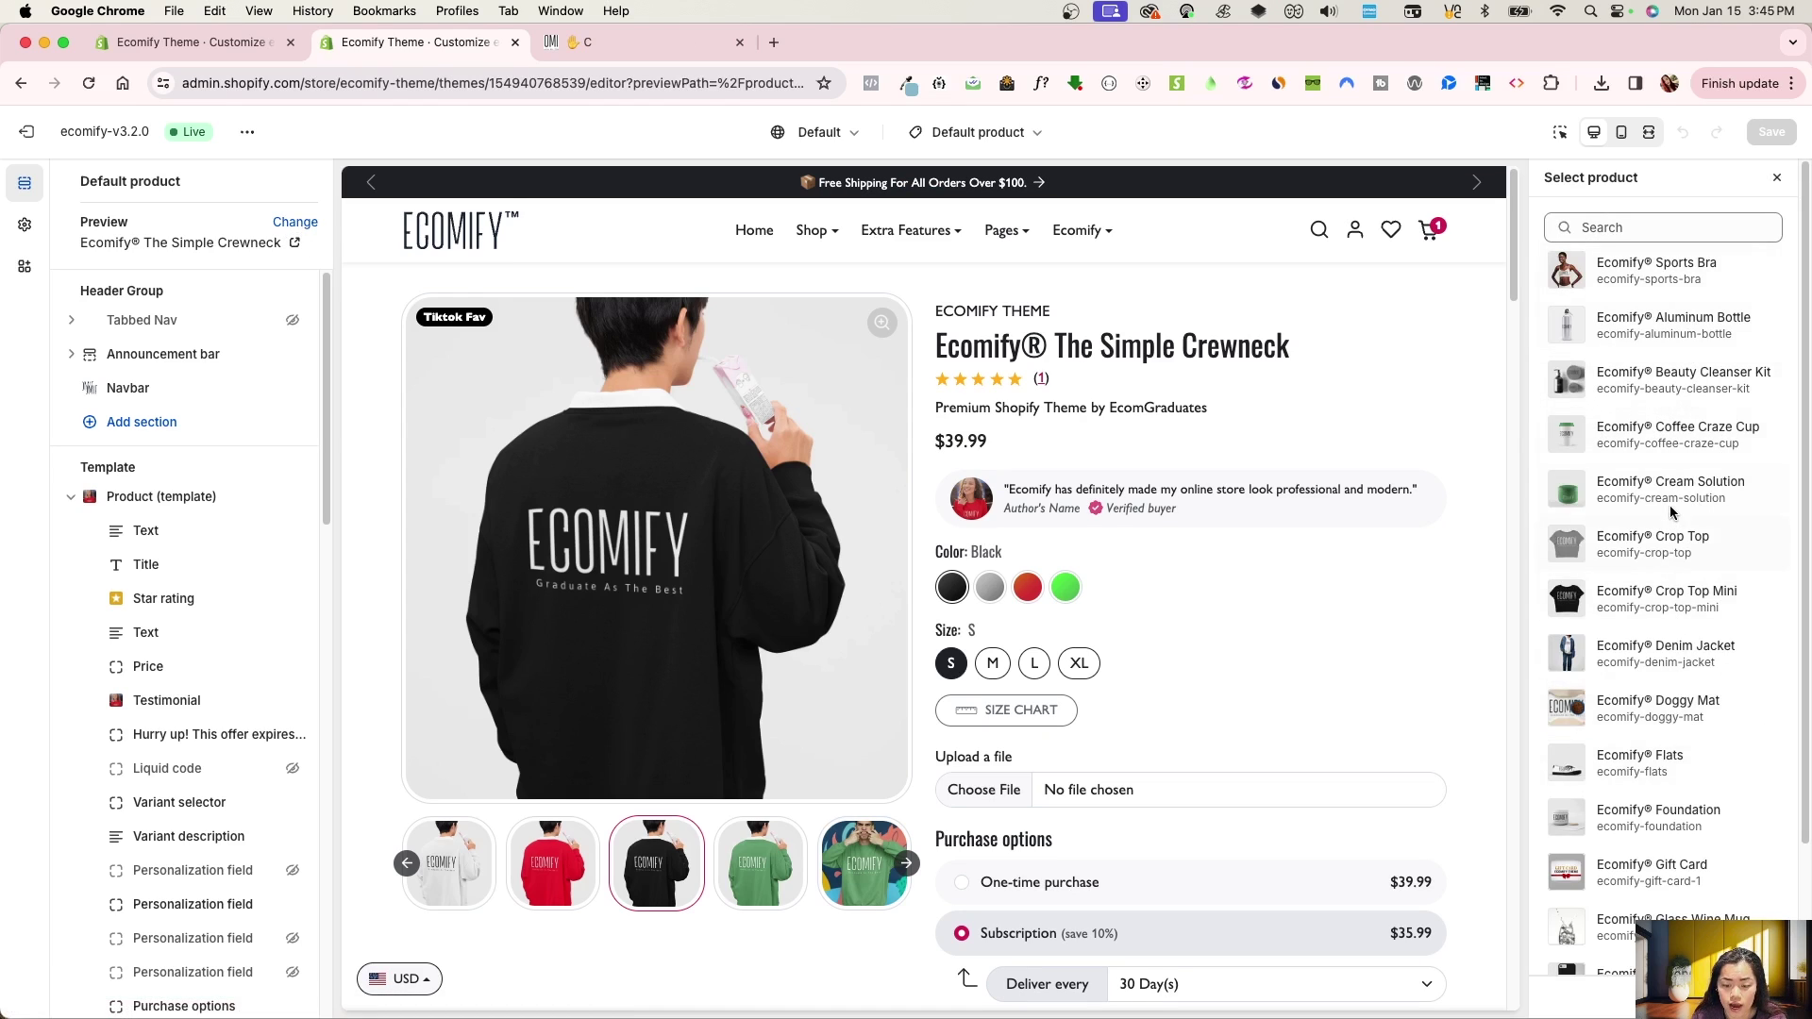
pyautogui.scroll(-1, 1673, 653)
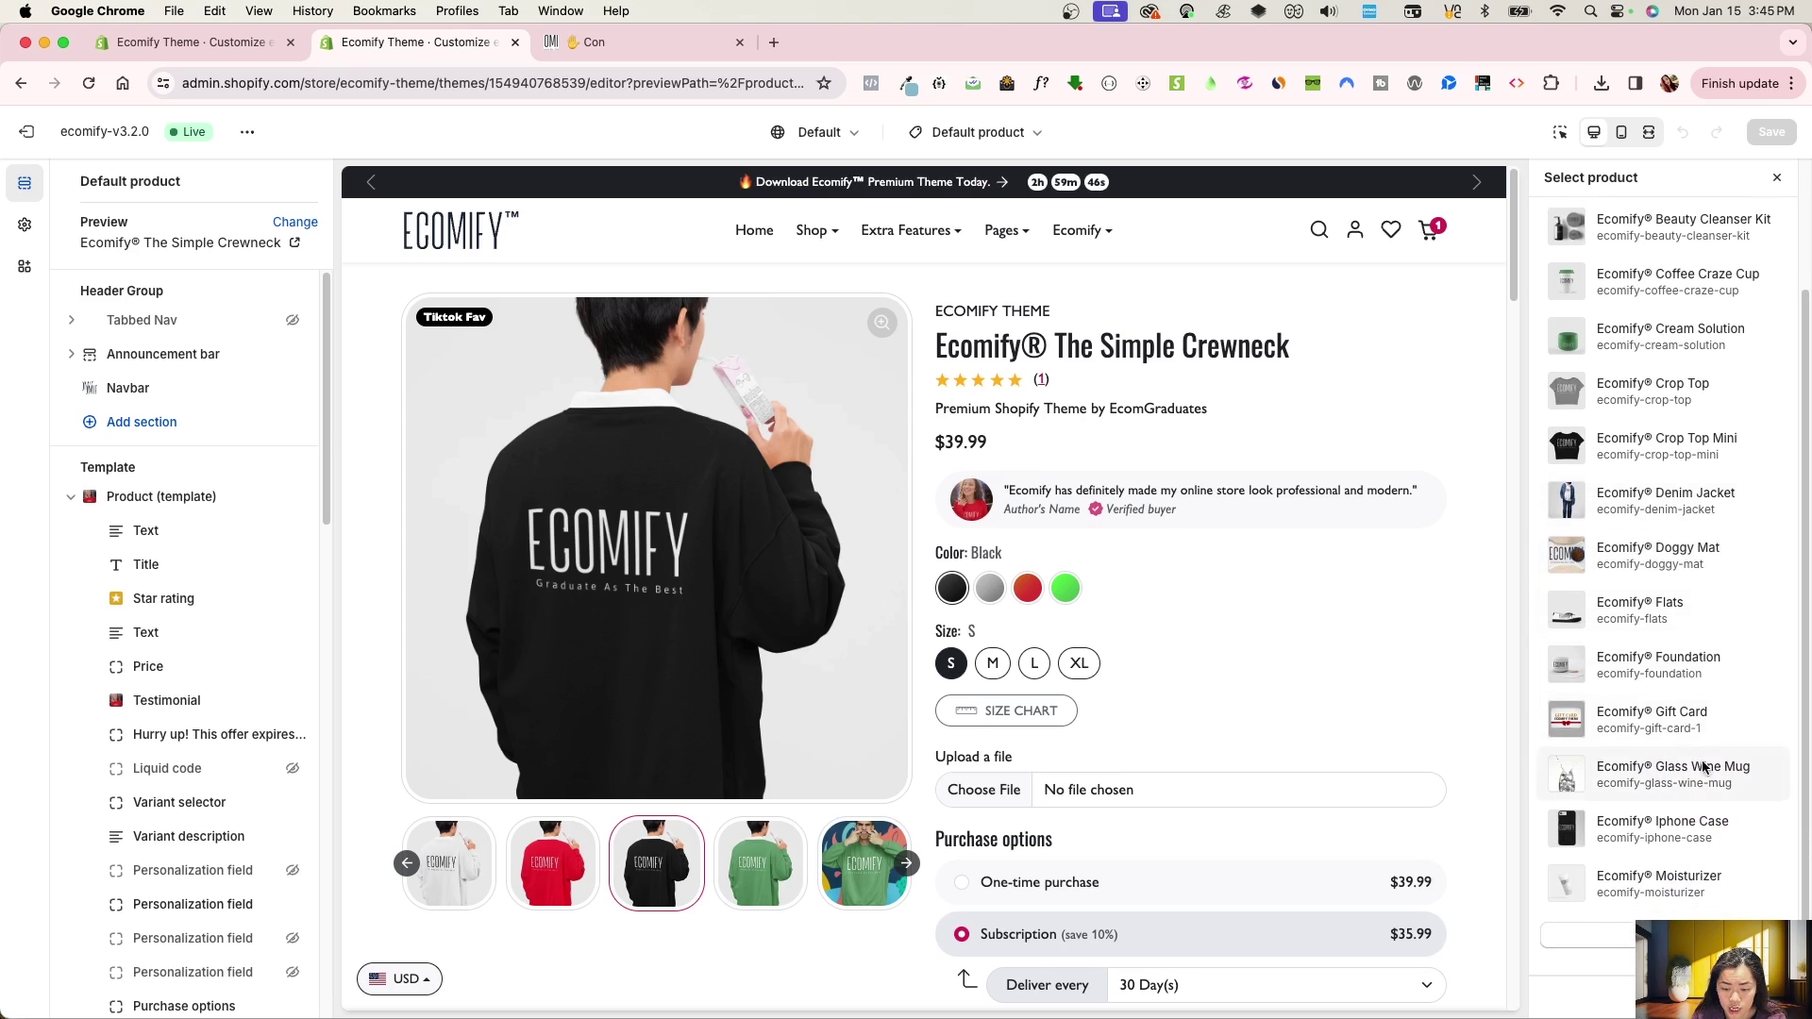
pyautogui.scroll(1, 1642, 247)
pyautogui.click(1633, 231)
pyautogui.write('c')
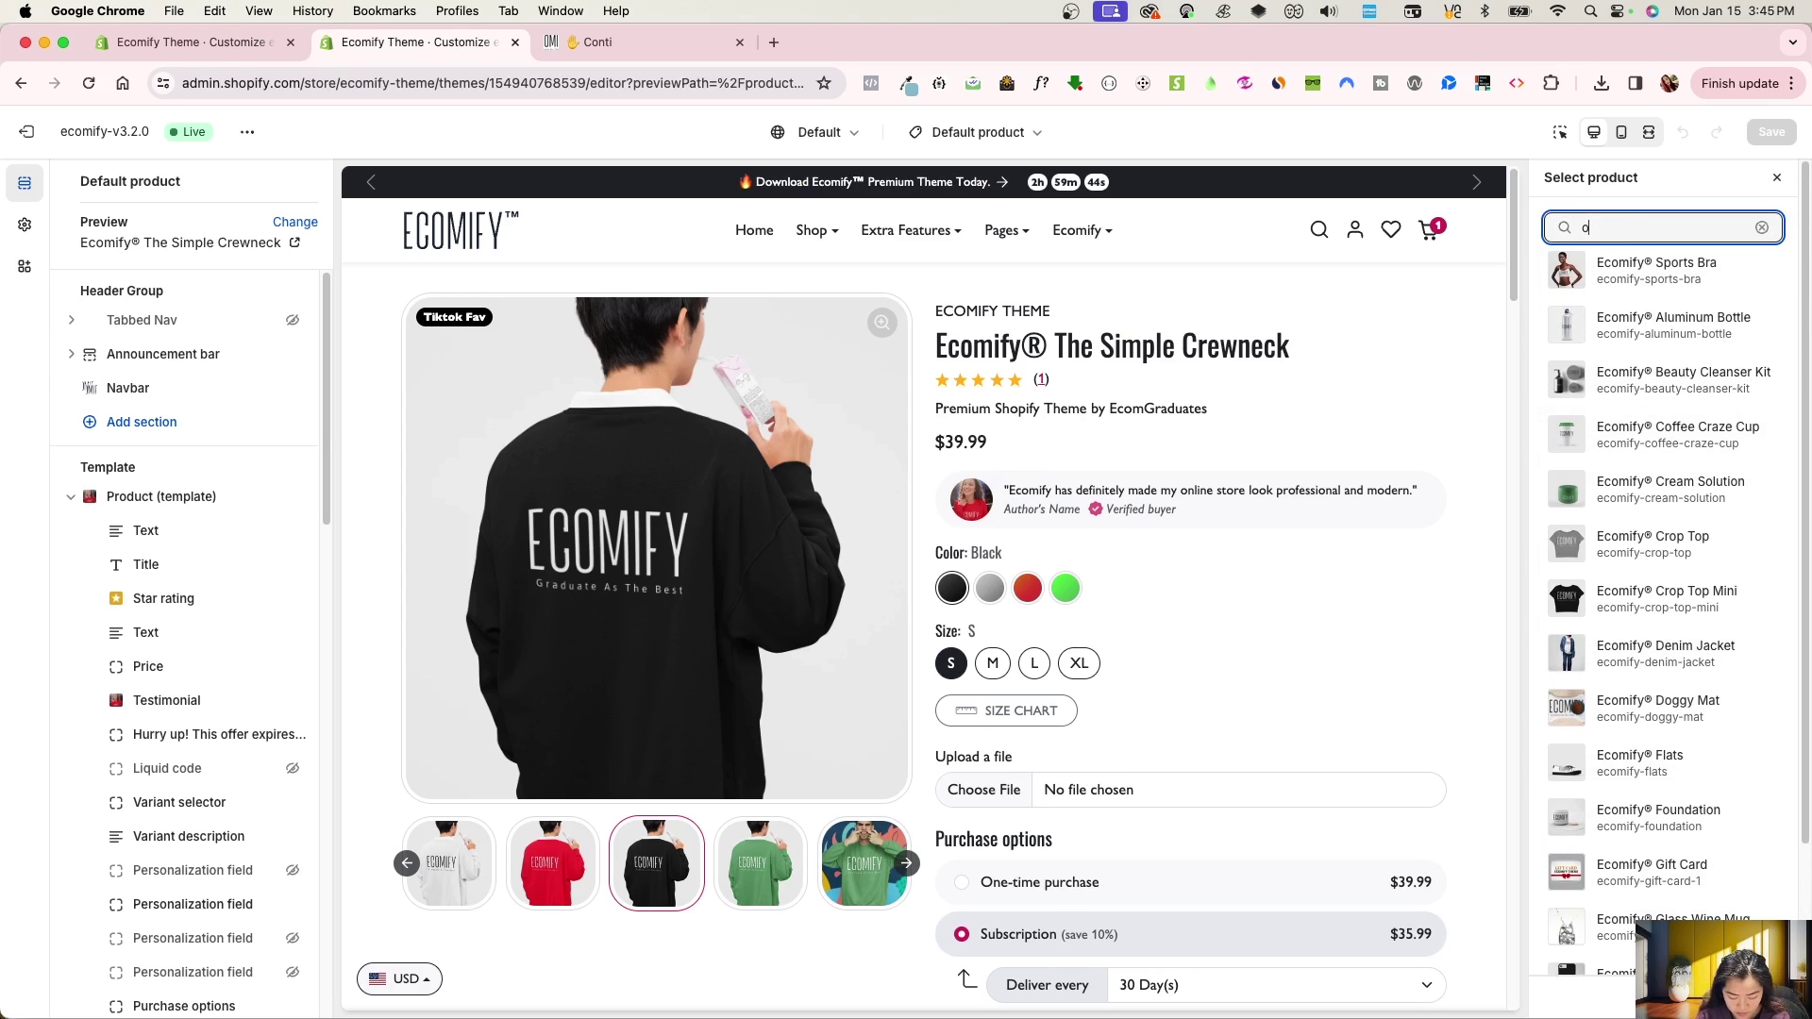
pyautogui.write('mni')
pyautogui.click(1658, 269)
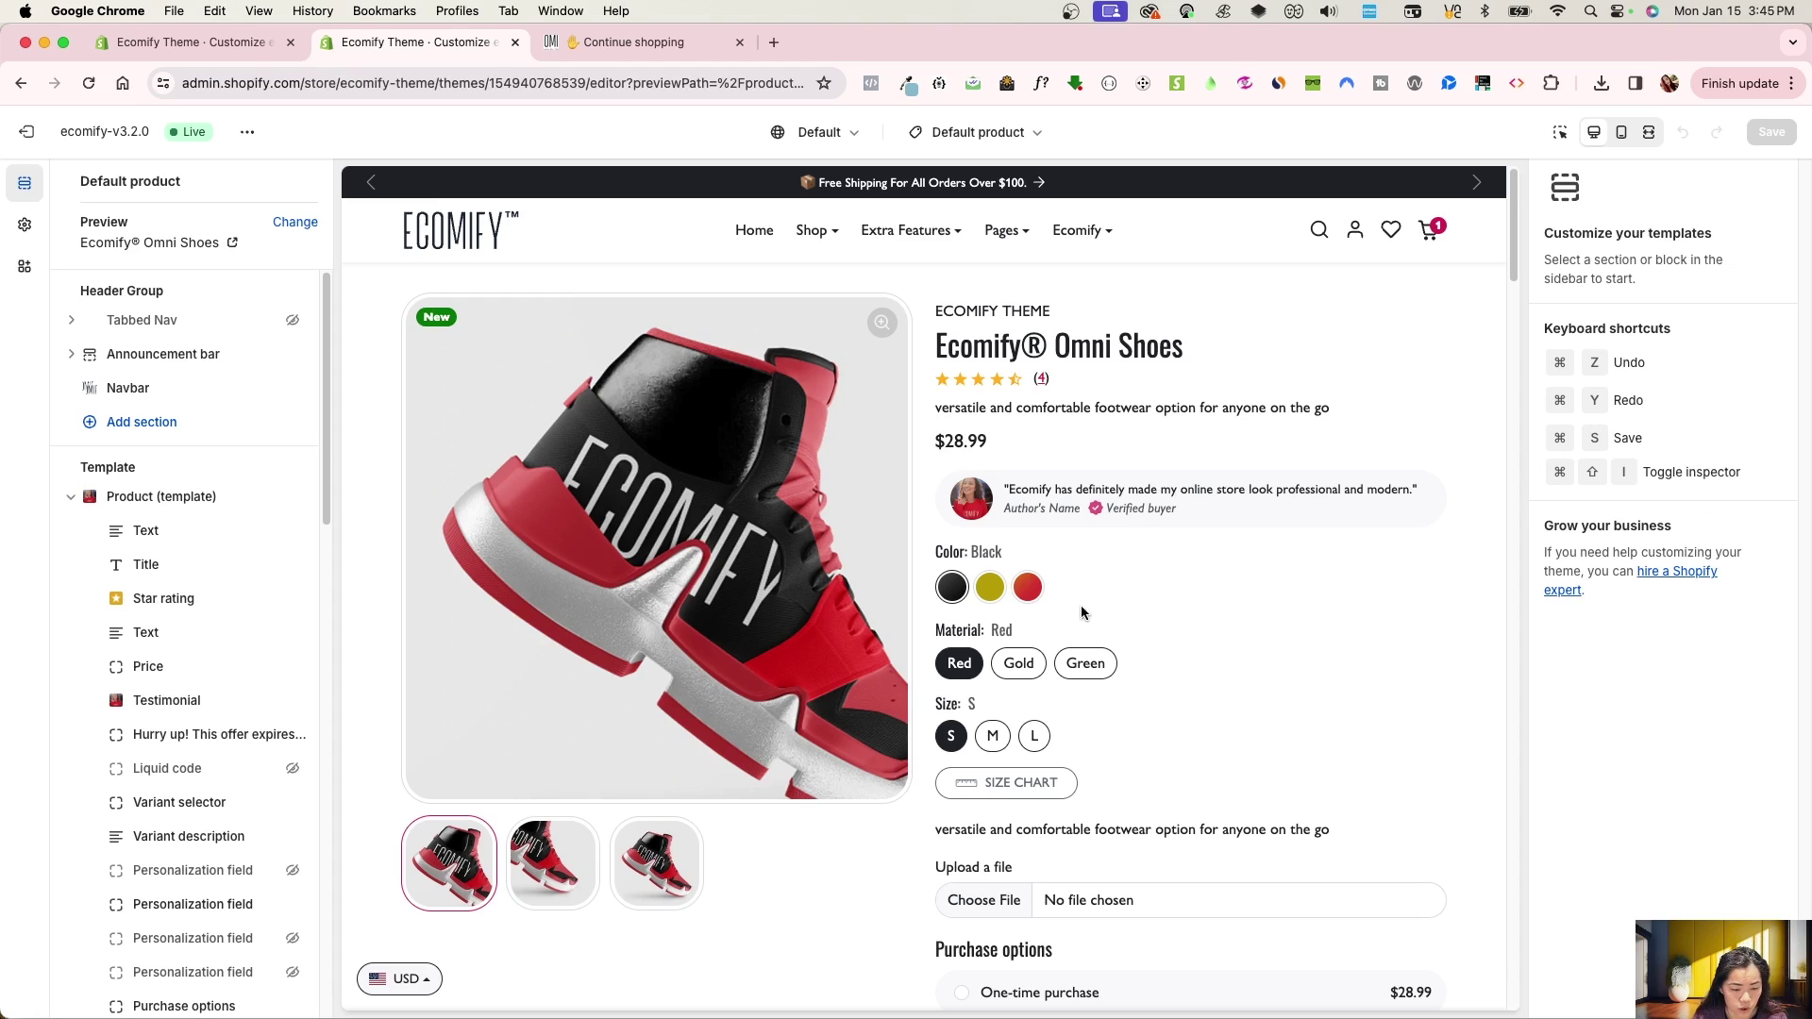
# - Review the Variant description block's metafield setting and remove the block from the Product template section
pyautogui.scroll(-3, 1132, 652)
pyautogui.scroll(-2, 212, 583)
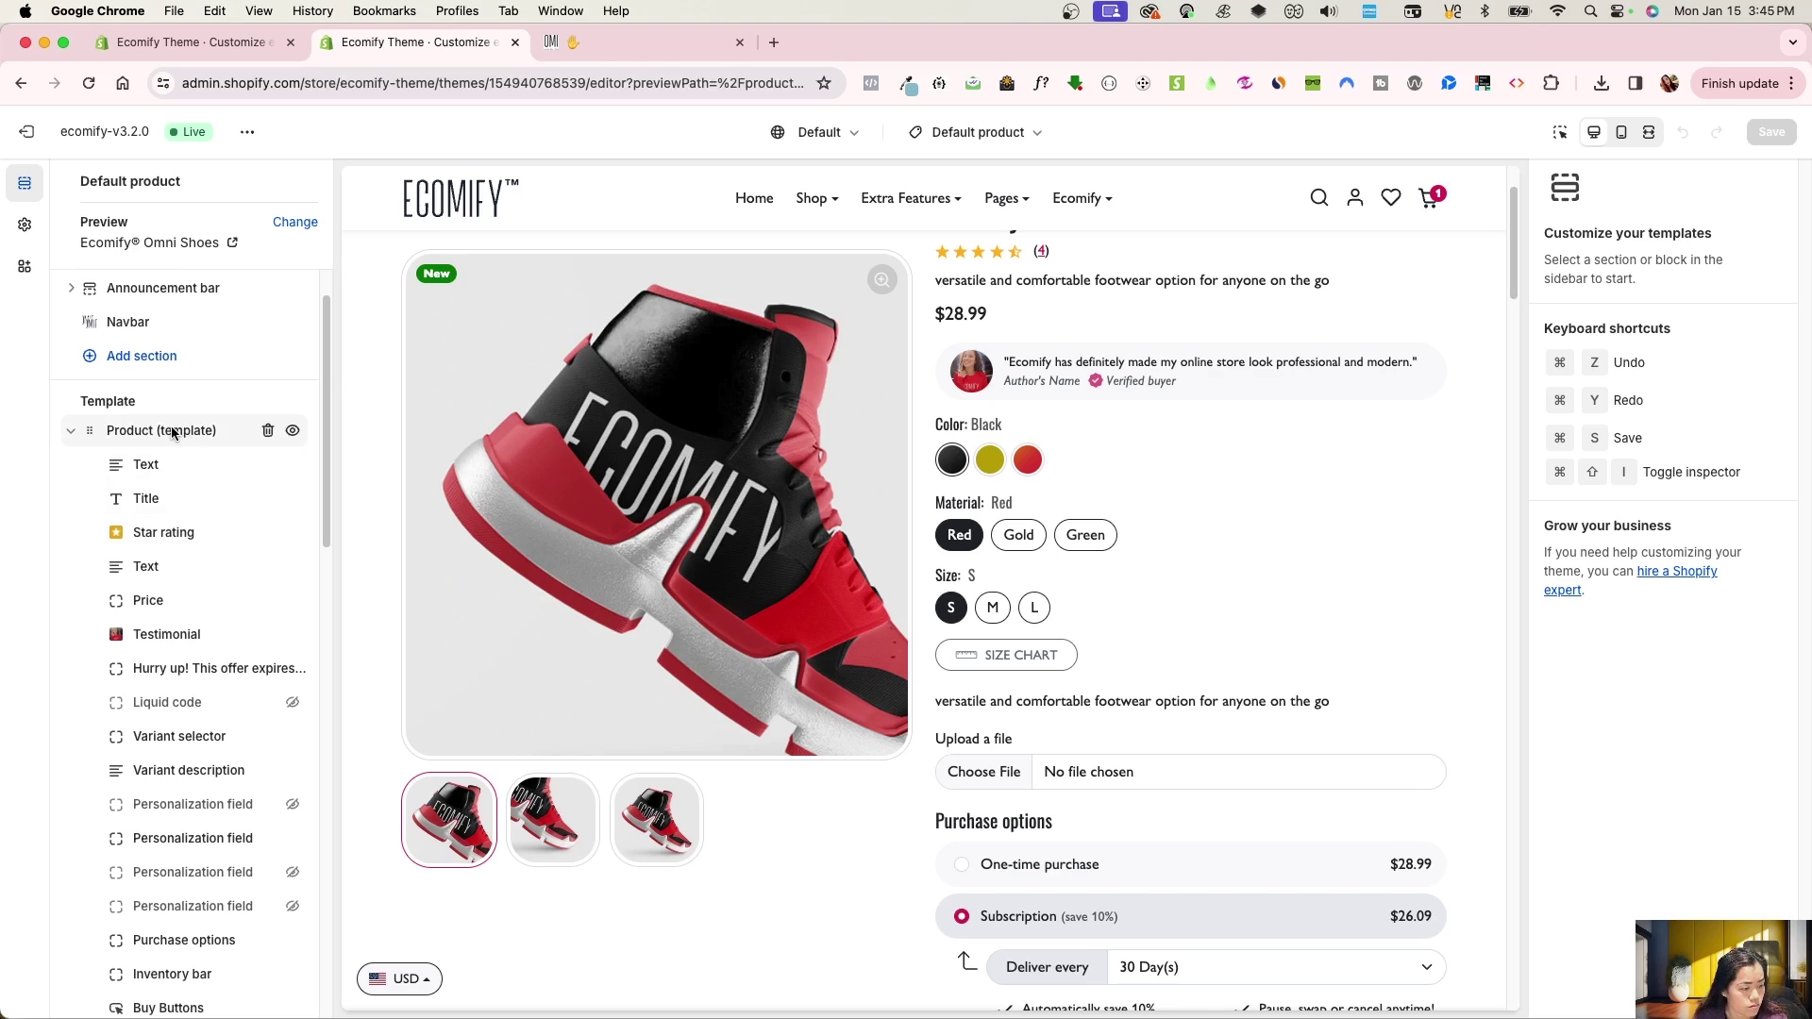
pyautogui.scroll(-5, 179, 634)
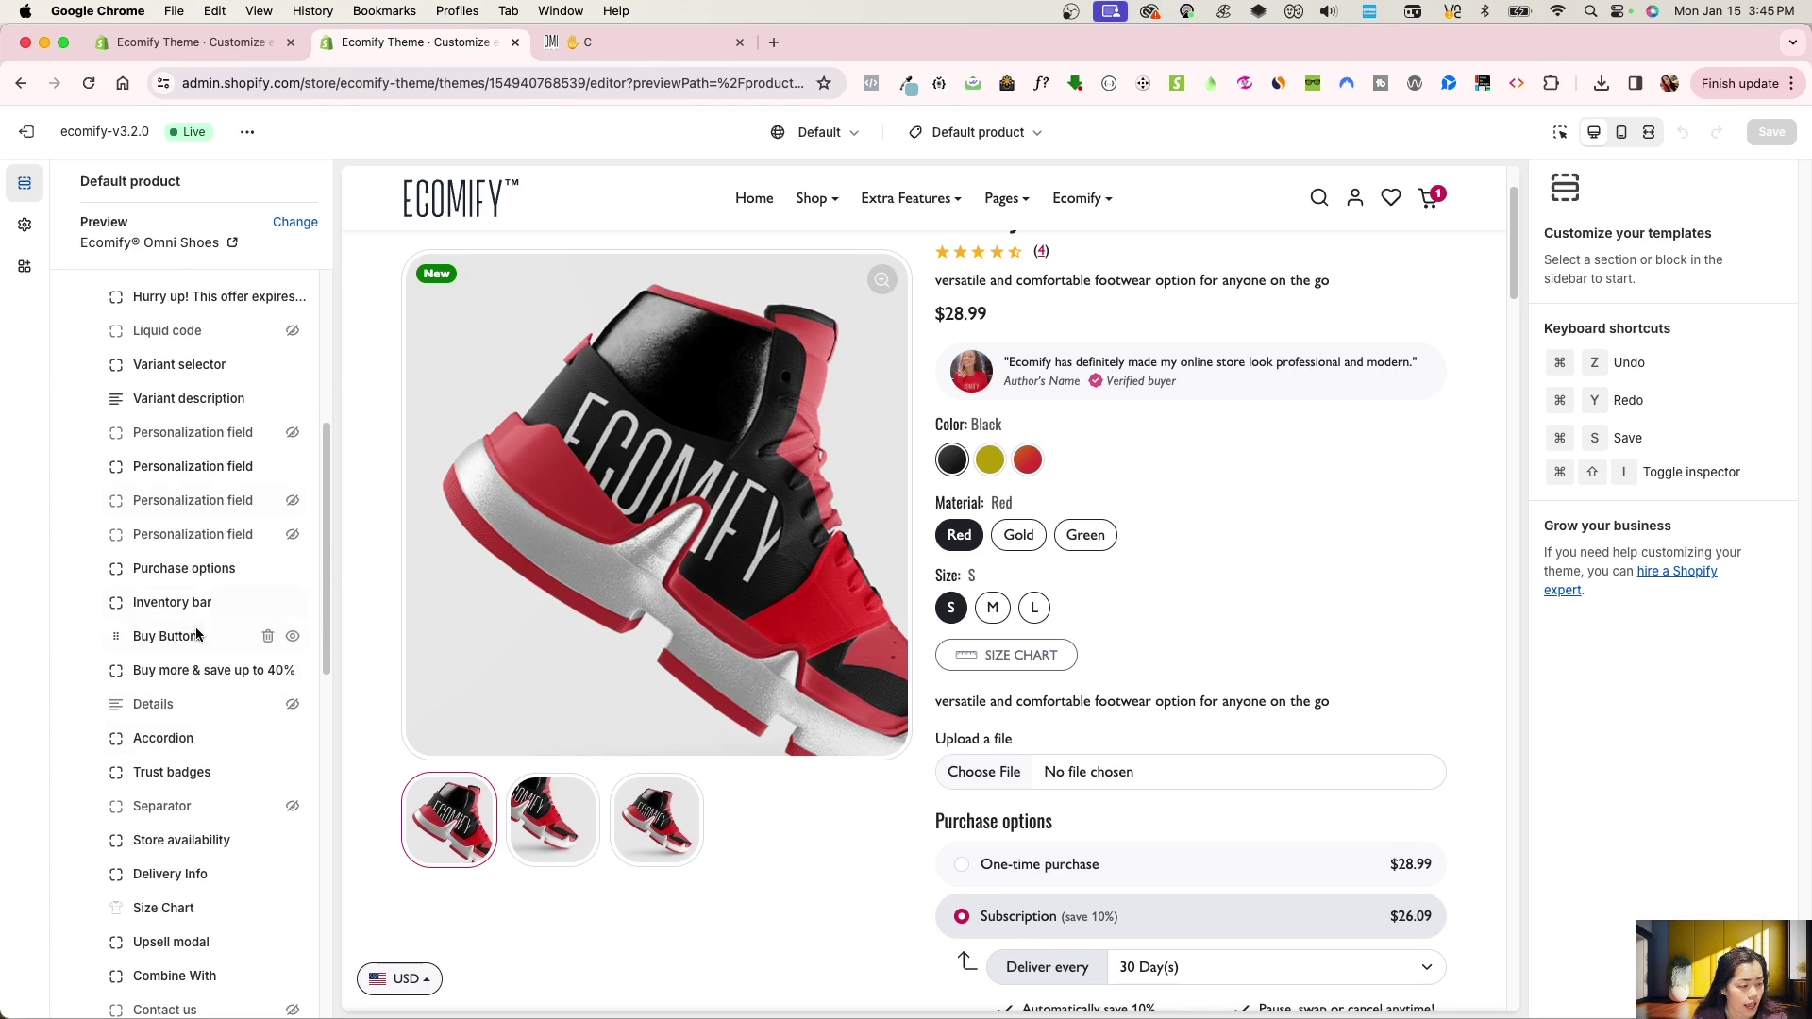
pyautogui.click(175, 406)
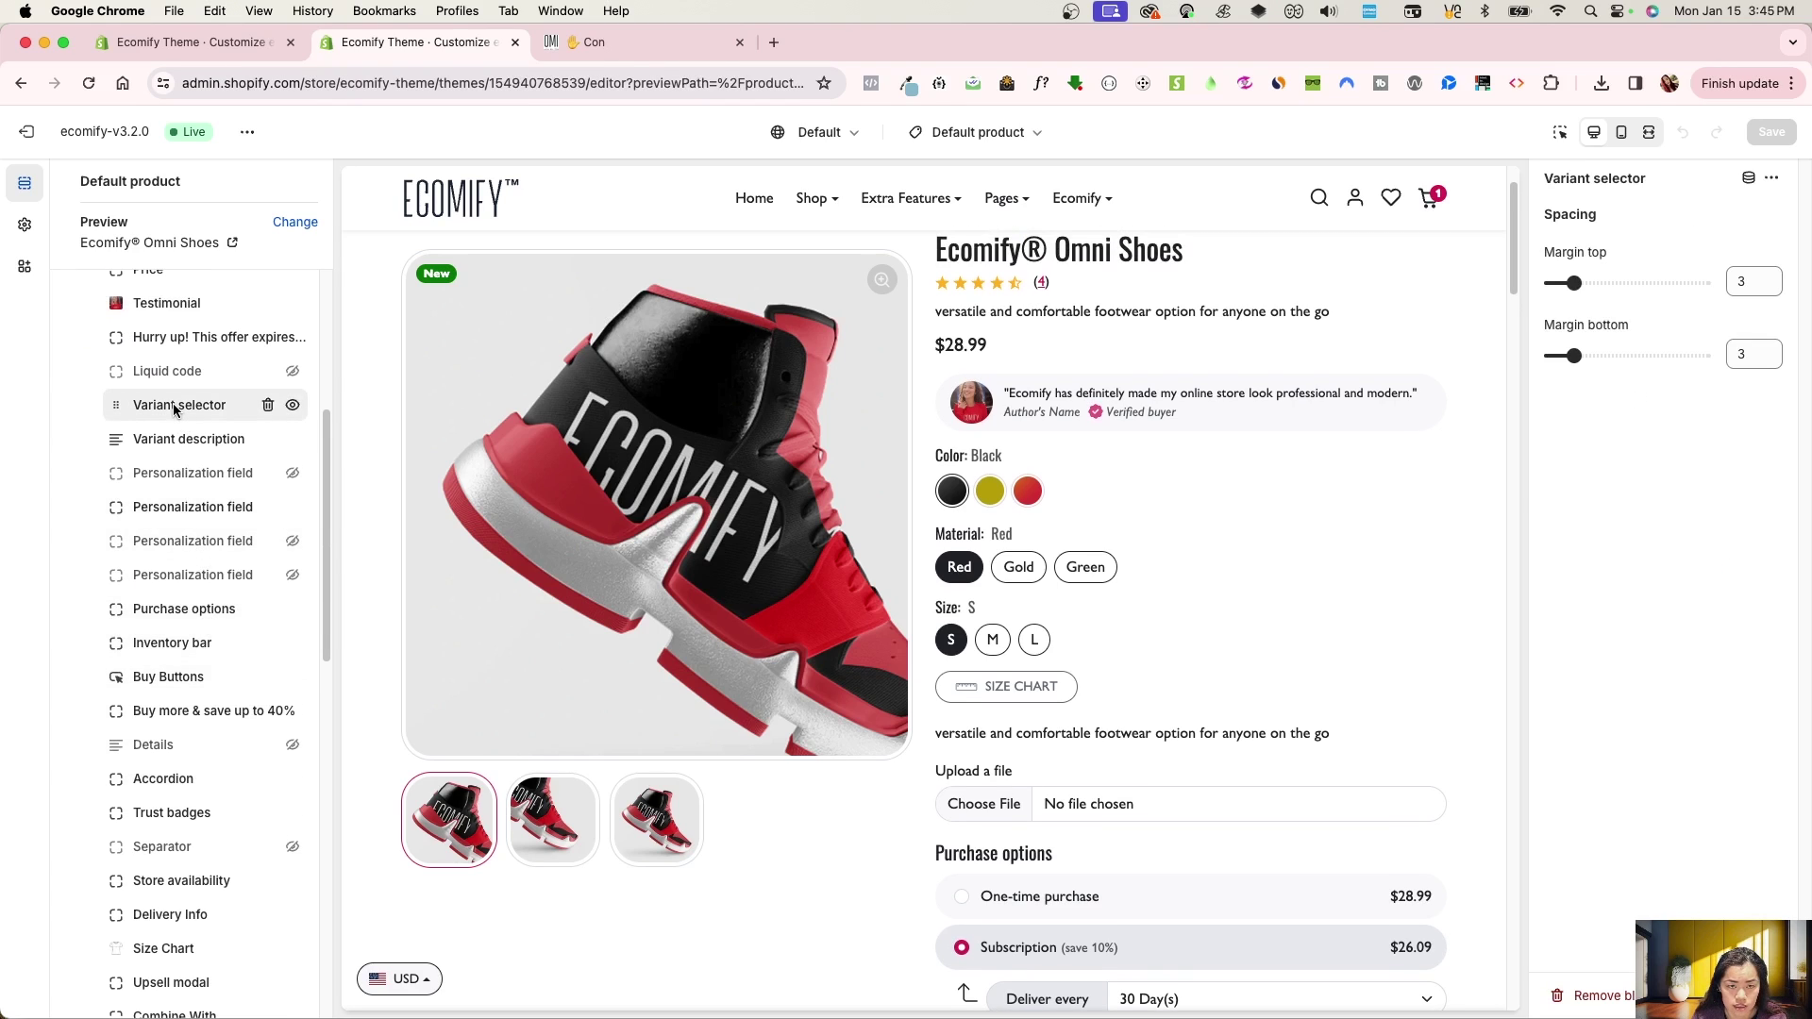
pyautogui.click(204, 441)
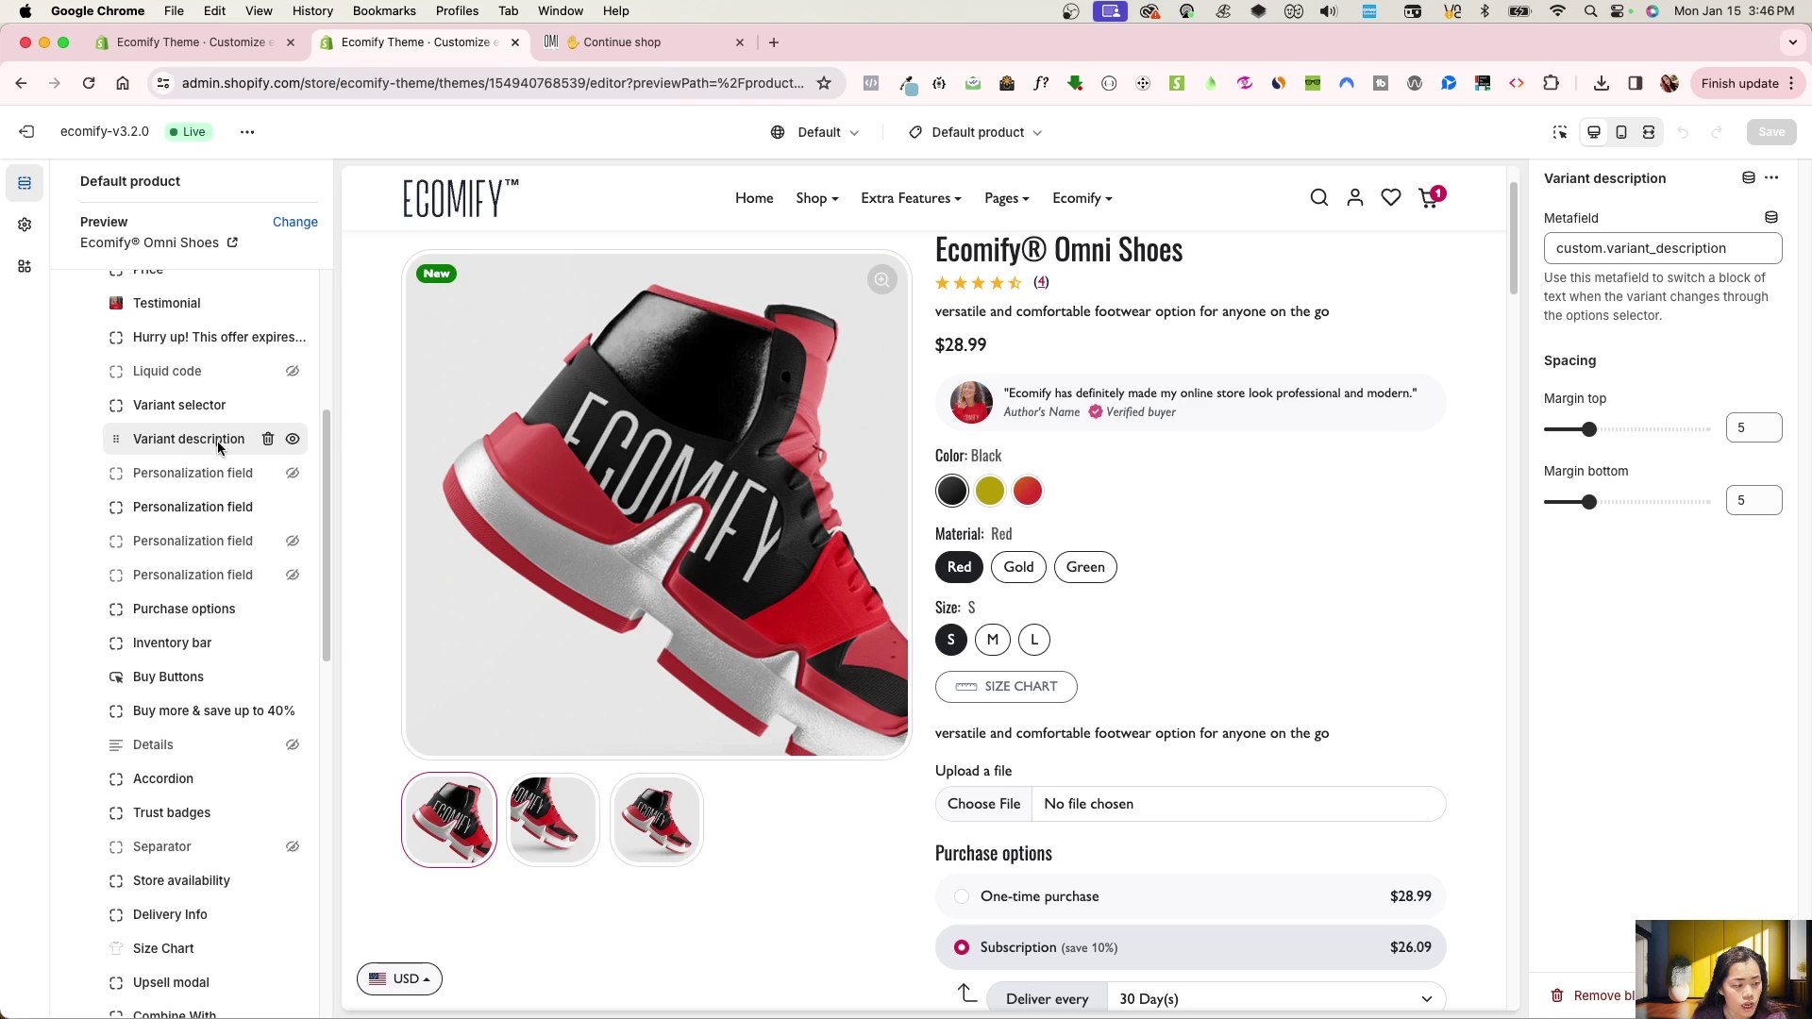
pyautogui.click(268, 438)
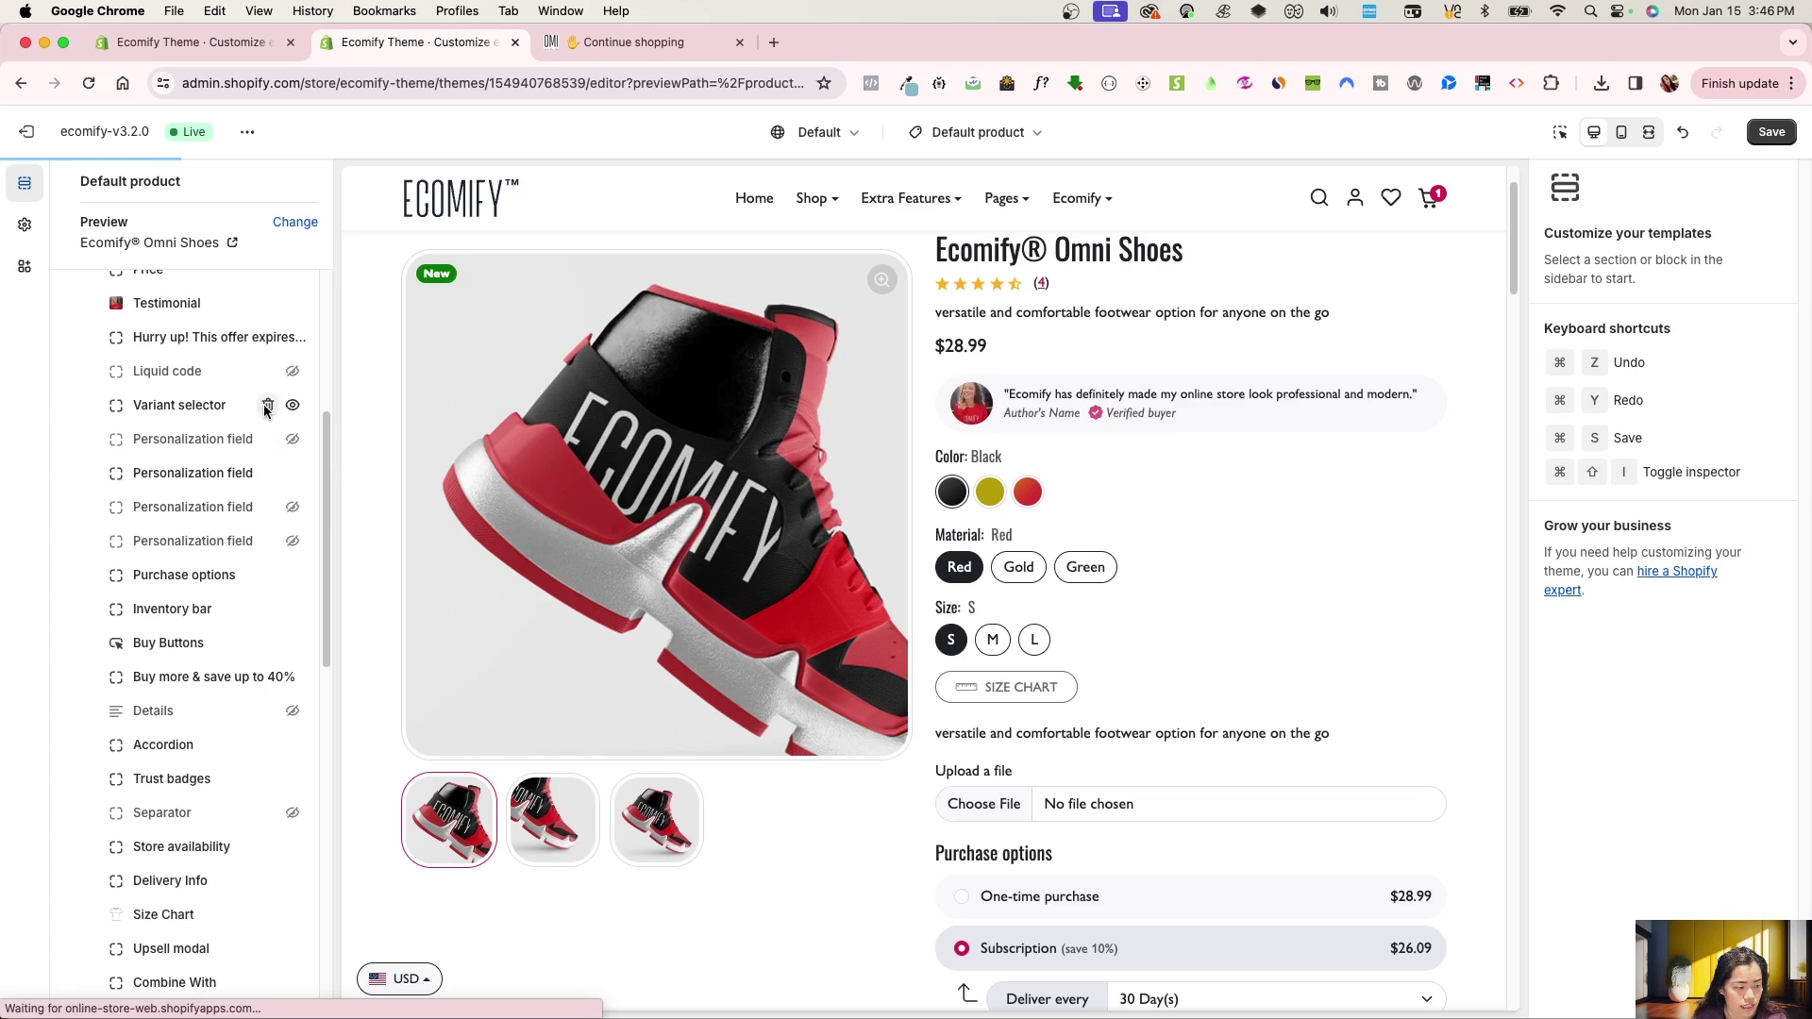
pyautogui.scroll(-5, 255, 604)
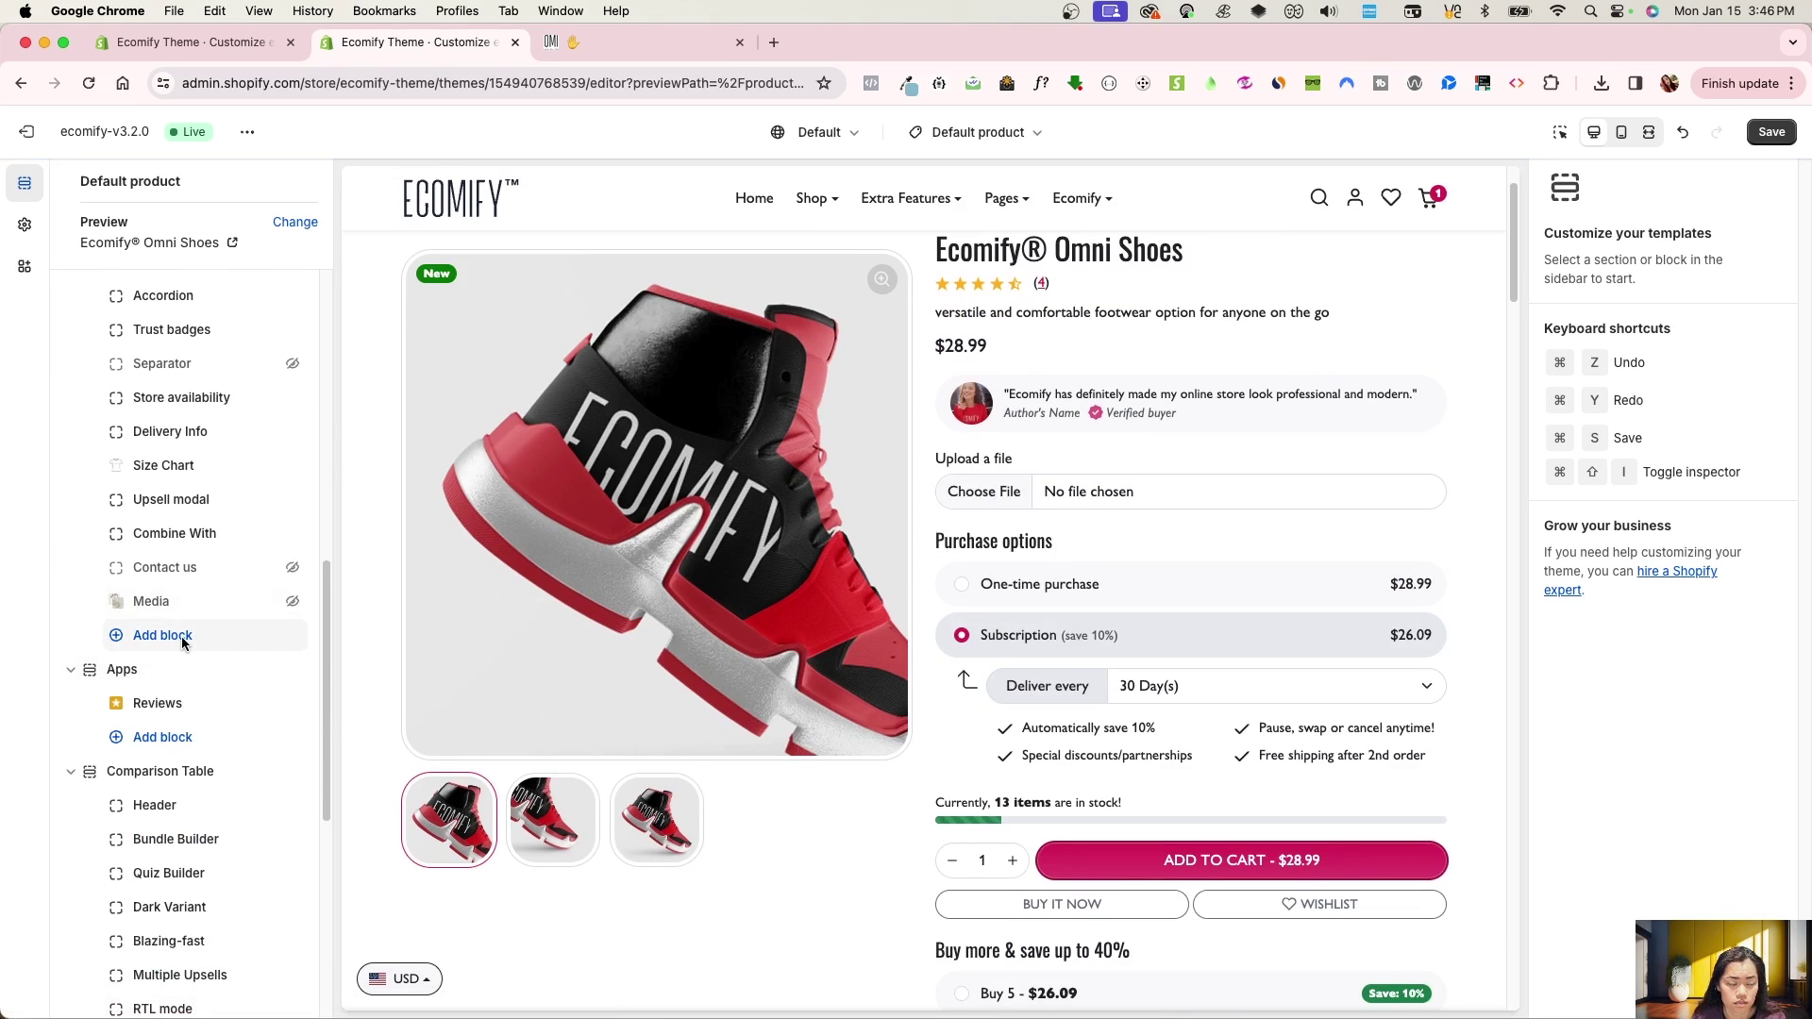
# - Add a Variant description block and a Variant selector block to the Product template section
pyautogui.click(182, 638)
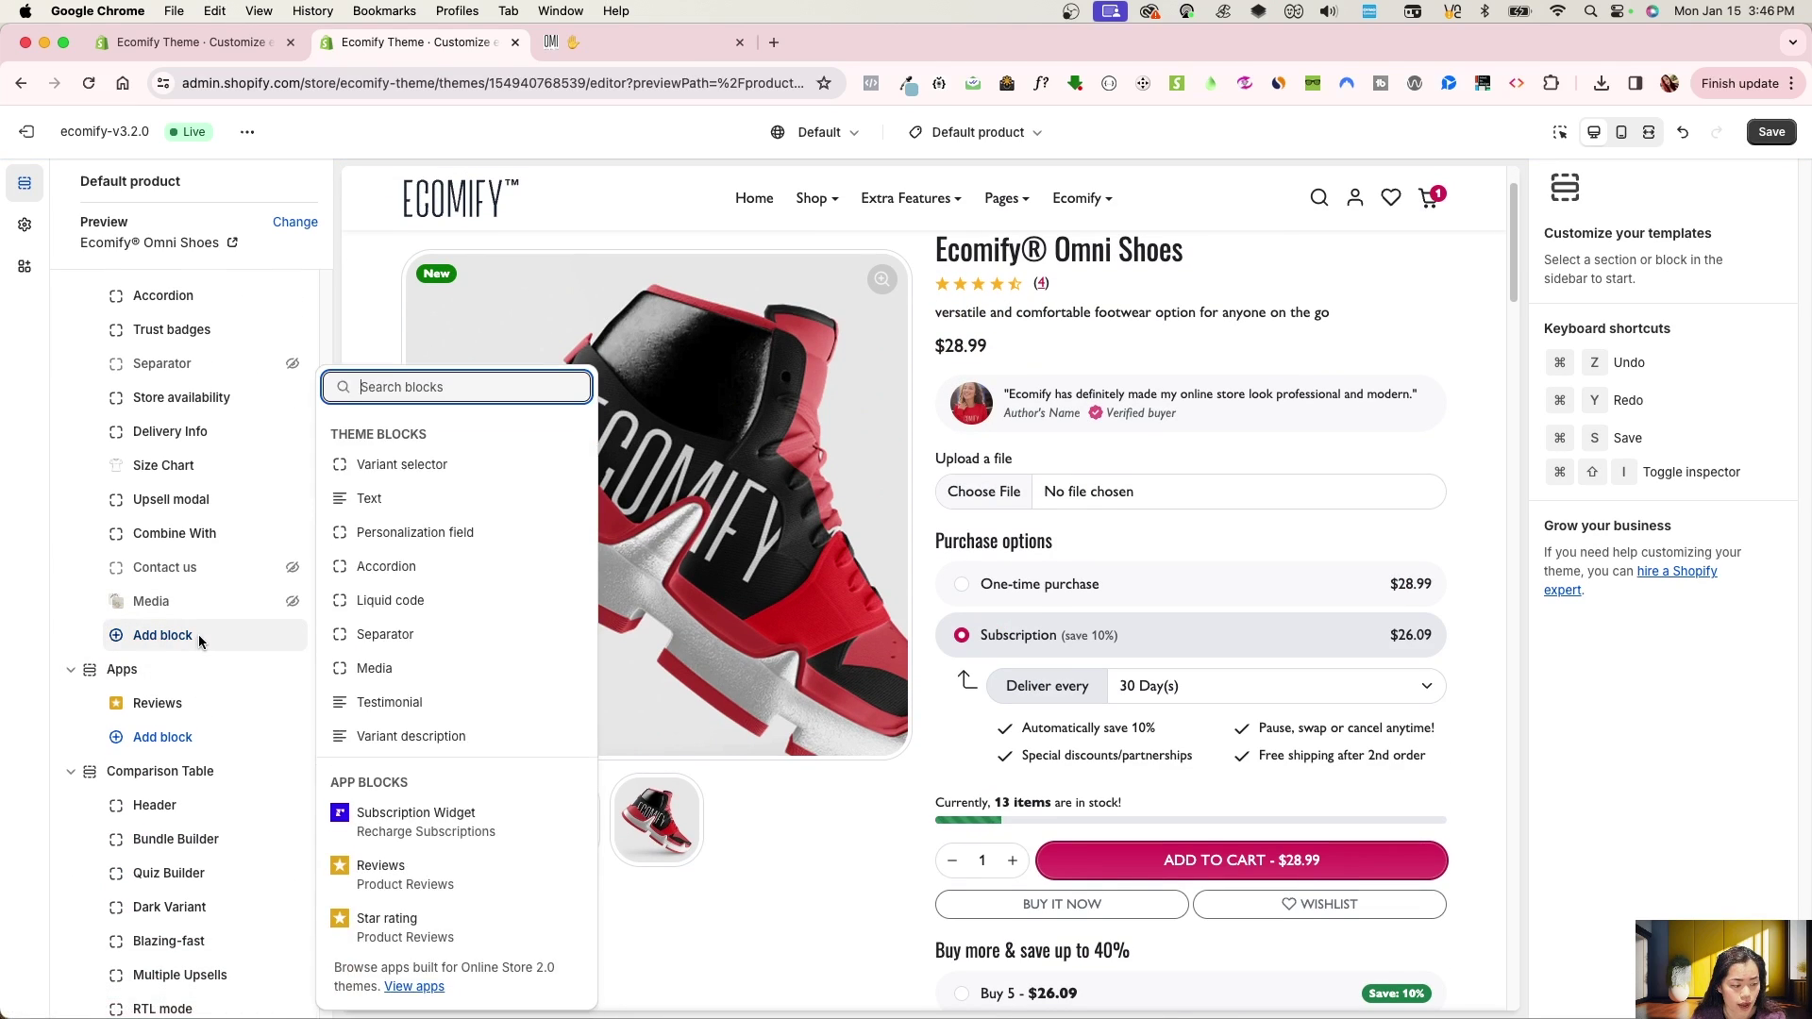
pyautogui.click(383, 734)
pyautogui.click(271, 663)
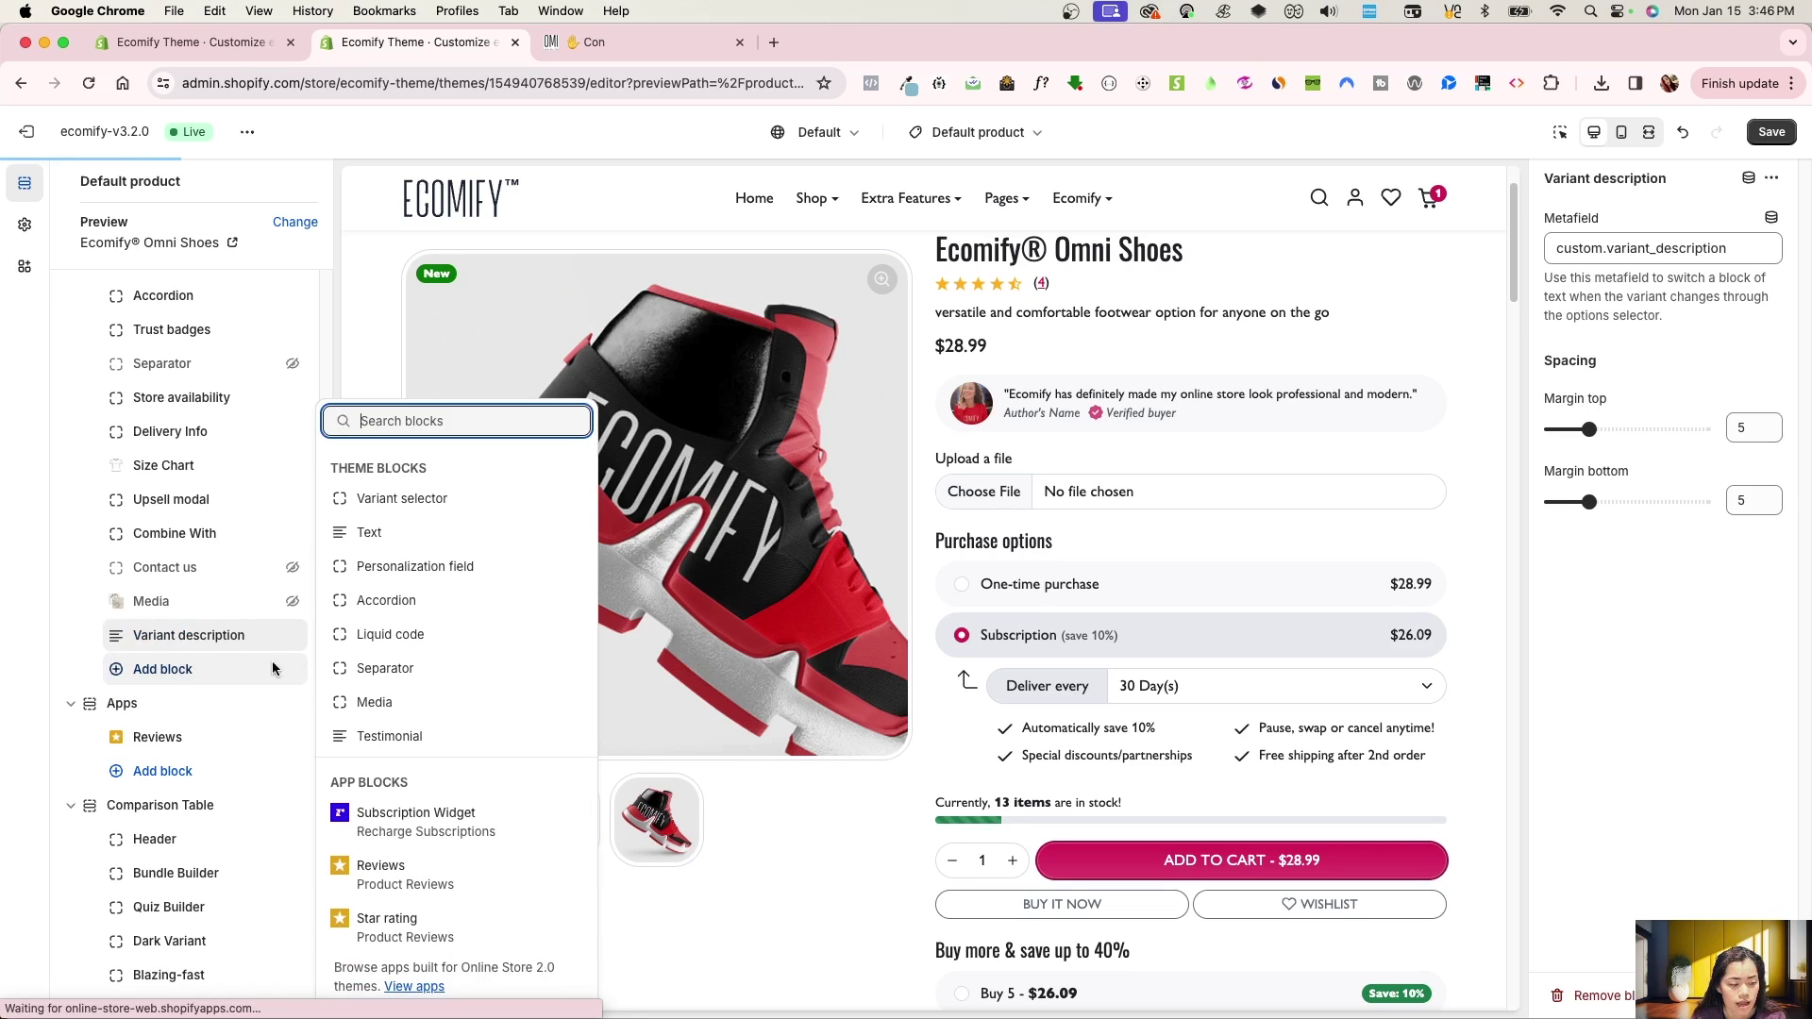
pyautogui.click(416, 499)
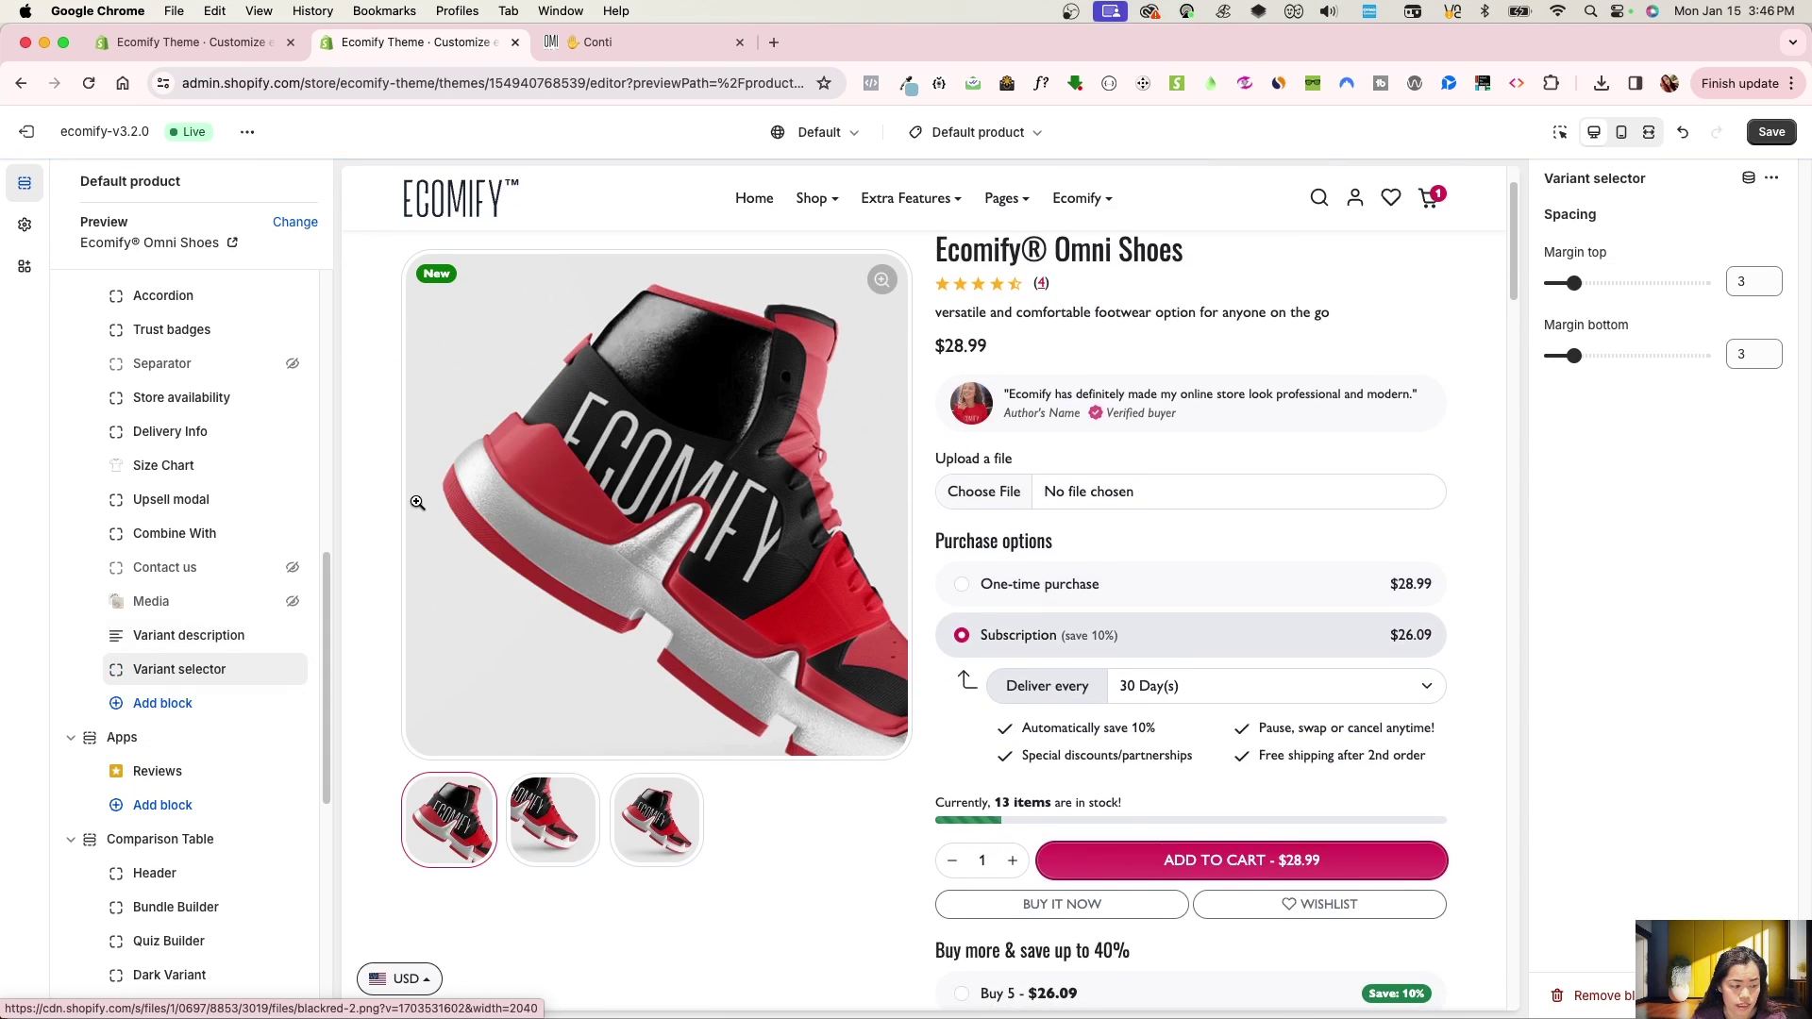
# - Move the Variant selector and Variant description blocks directly below the Liquid code block, selector first, and reload the saved template
pyautogui.moveTo(122, 637)
pyautogui.mouseDown()
pyautogui.moveTo(203, 477)
pyautogui.moveTo(124, 265)
pyautogui.moveTo(120, 894)
pyautogui.moveTo(118, 634)
pyautogui.mouseUp()
pyautogui.scroll(-2, 226, 745)
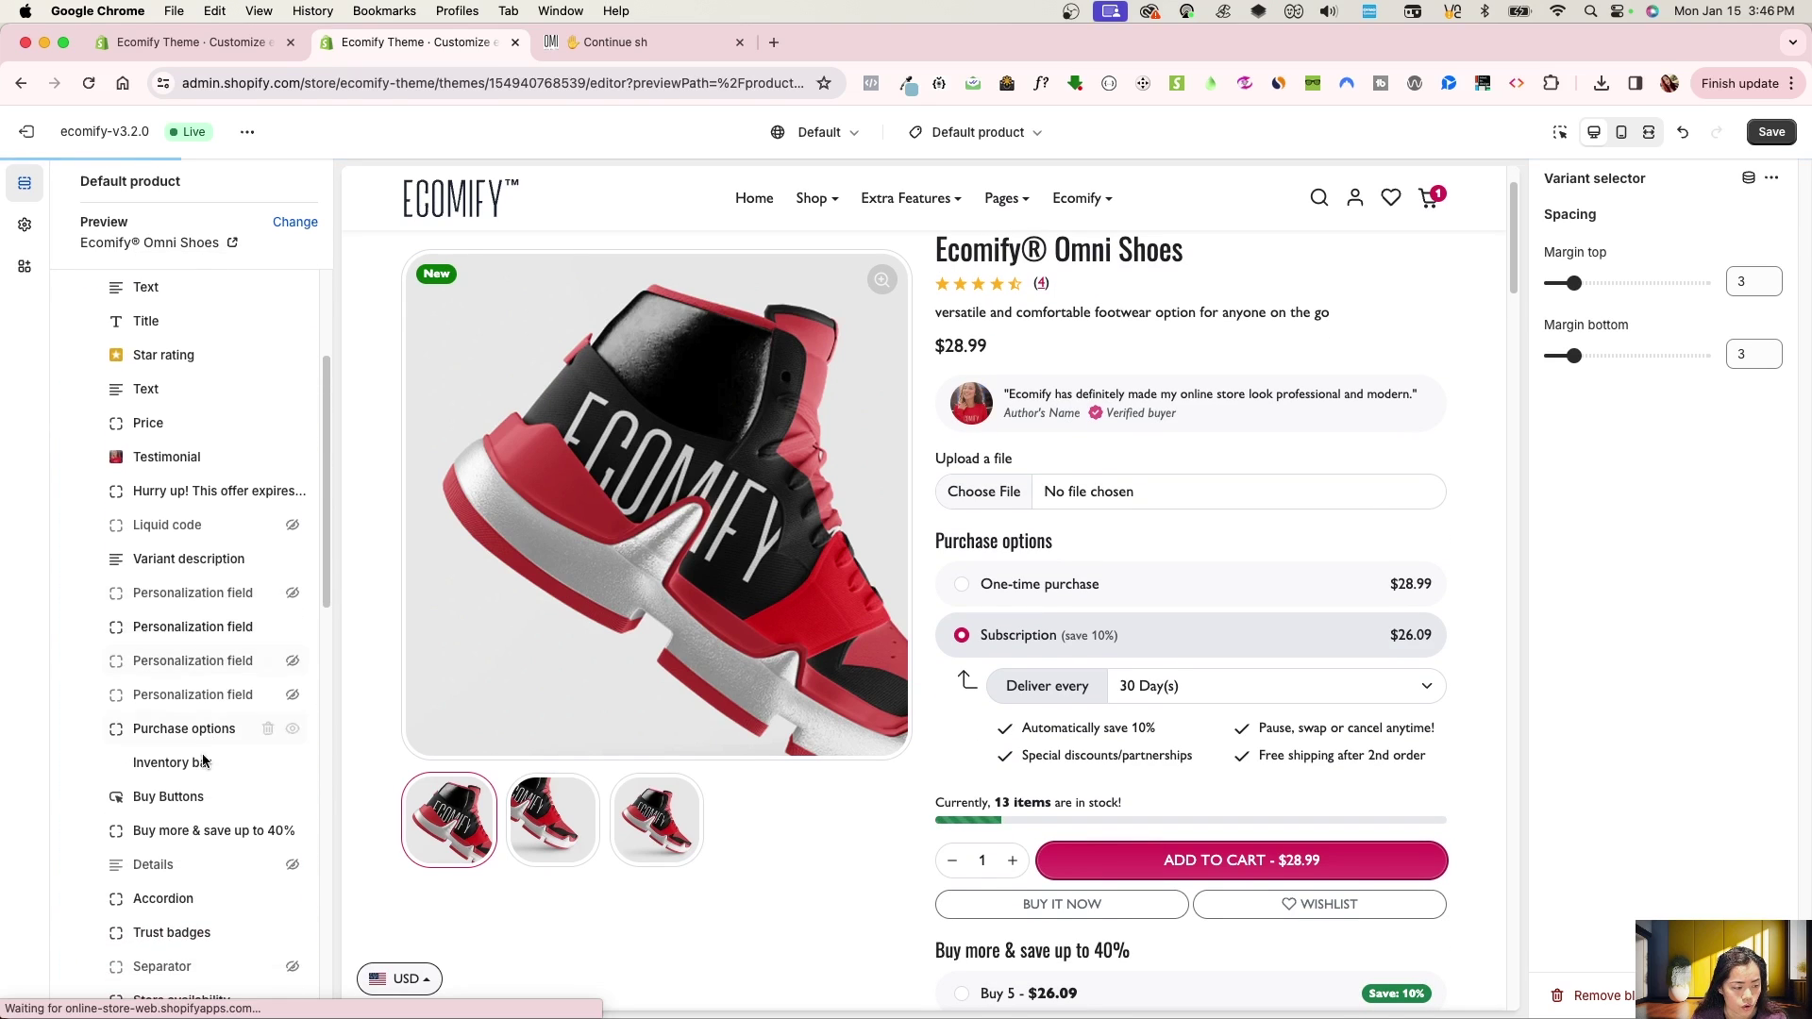
pyautogui.scroll(-6, 233, 789)
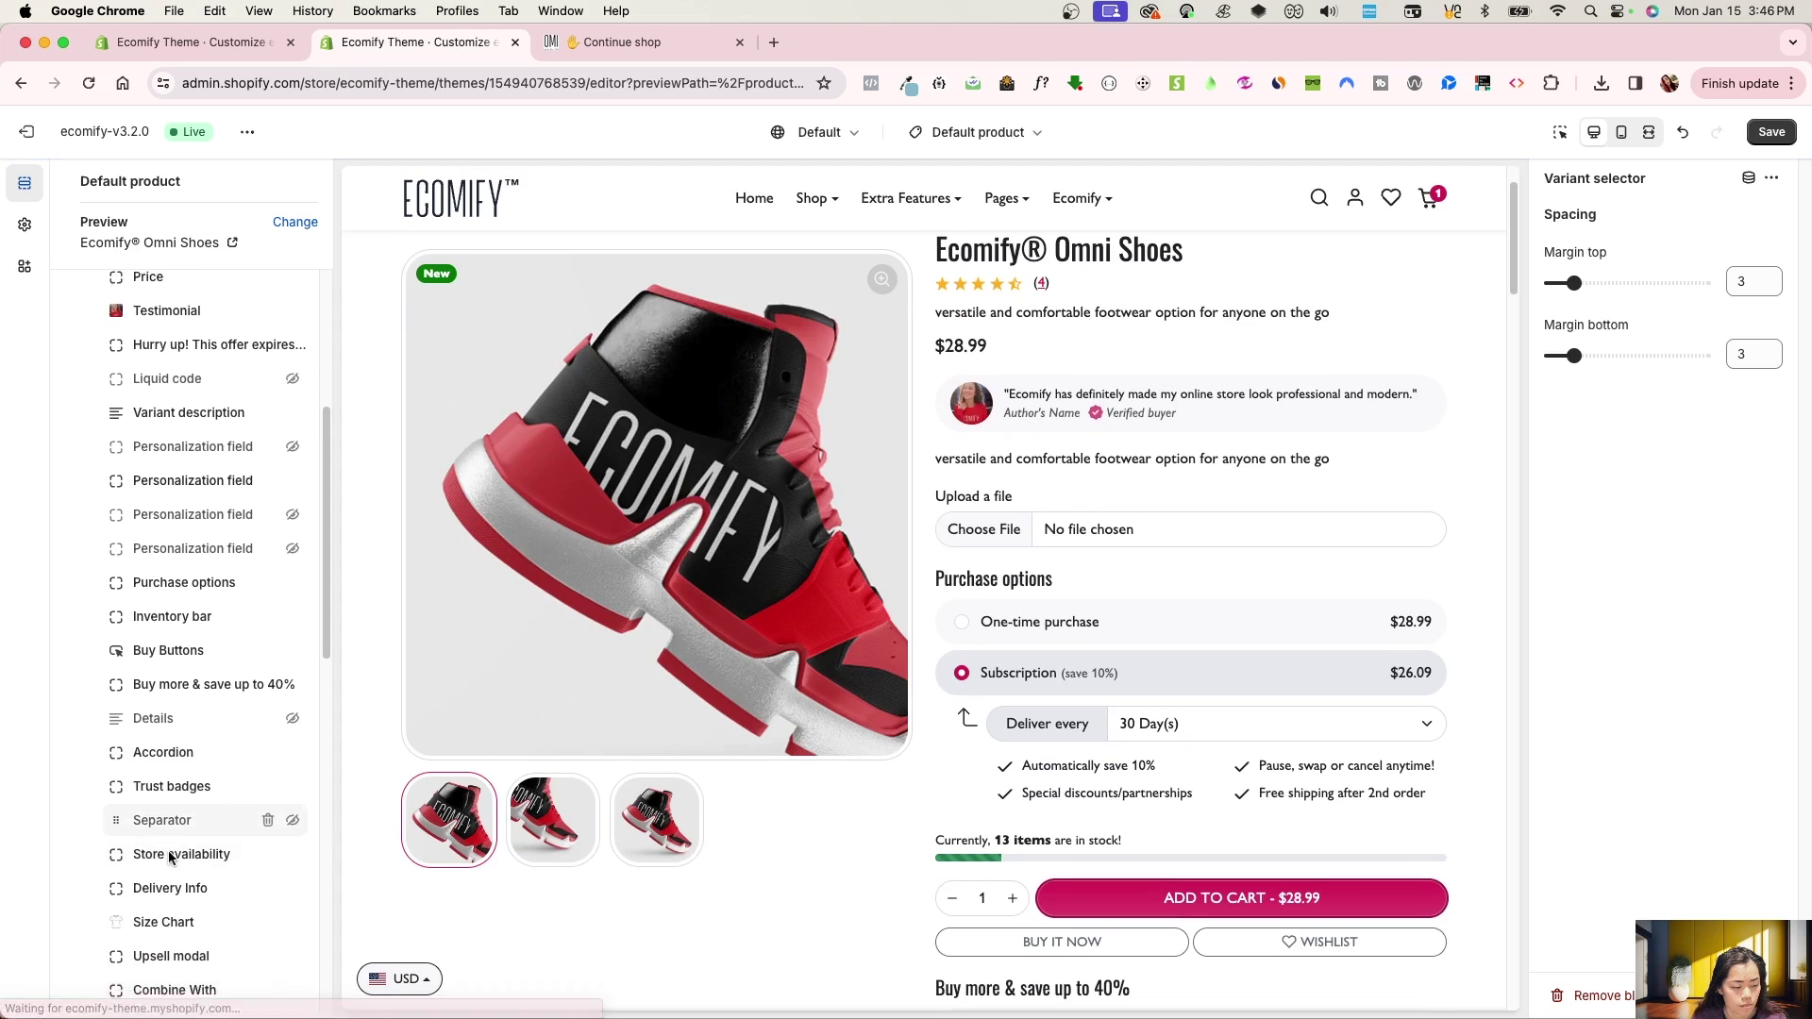
pyautogui.moveTo(151, 909); pyautogui.dragTo(181, 655)
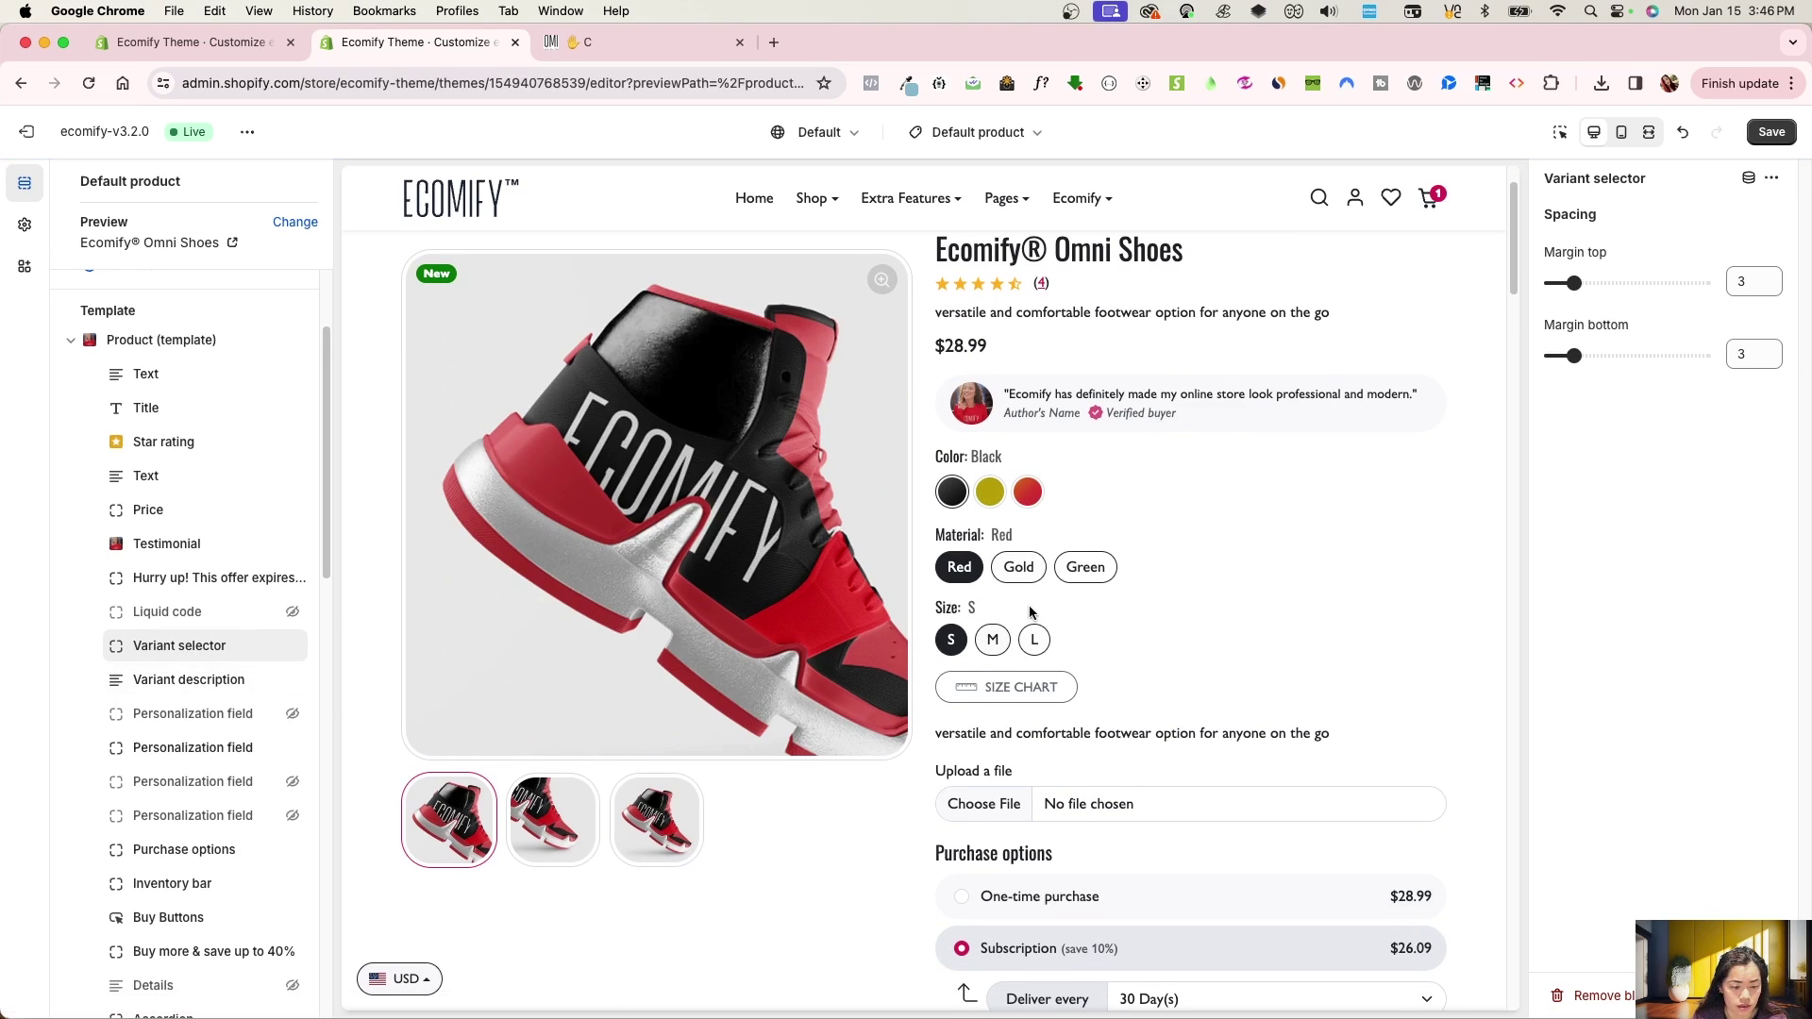
pyautogui.click(88, 83)
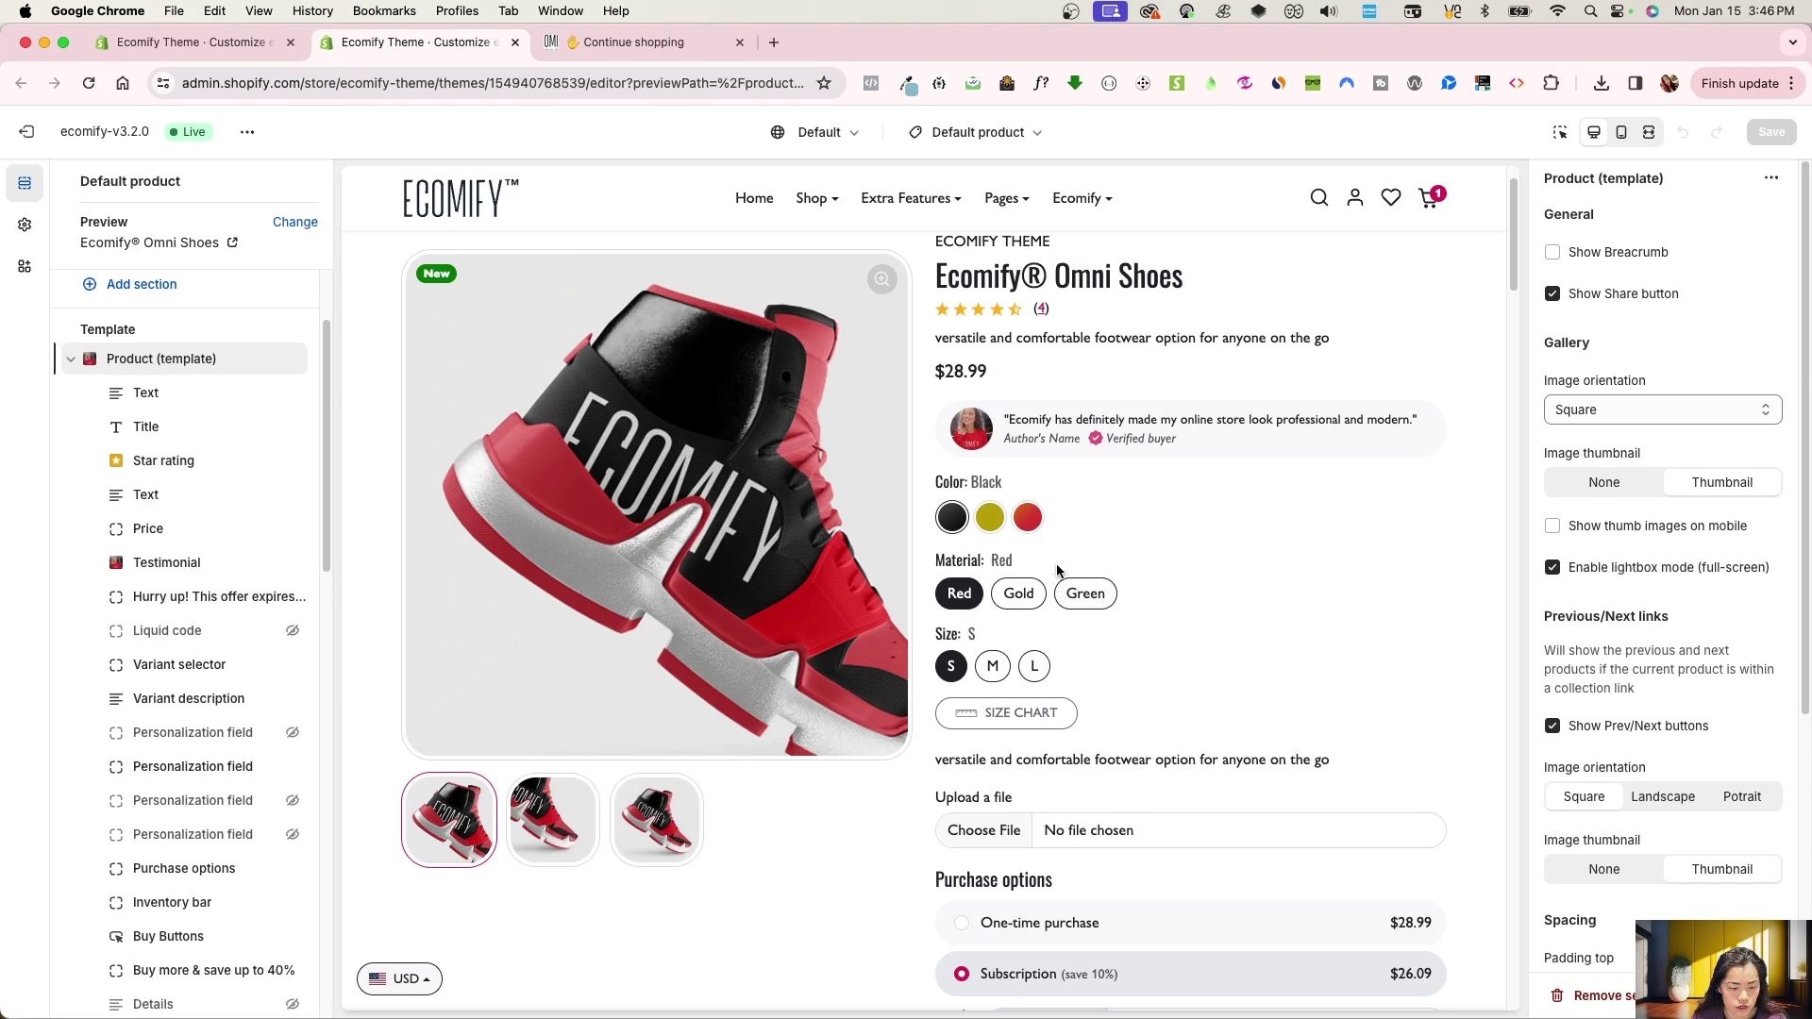
# - Reload the live Ecomify Omni Shoes page and compare the media and description of the Red and Gold colors
pyautogui.click(990, 517)
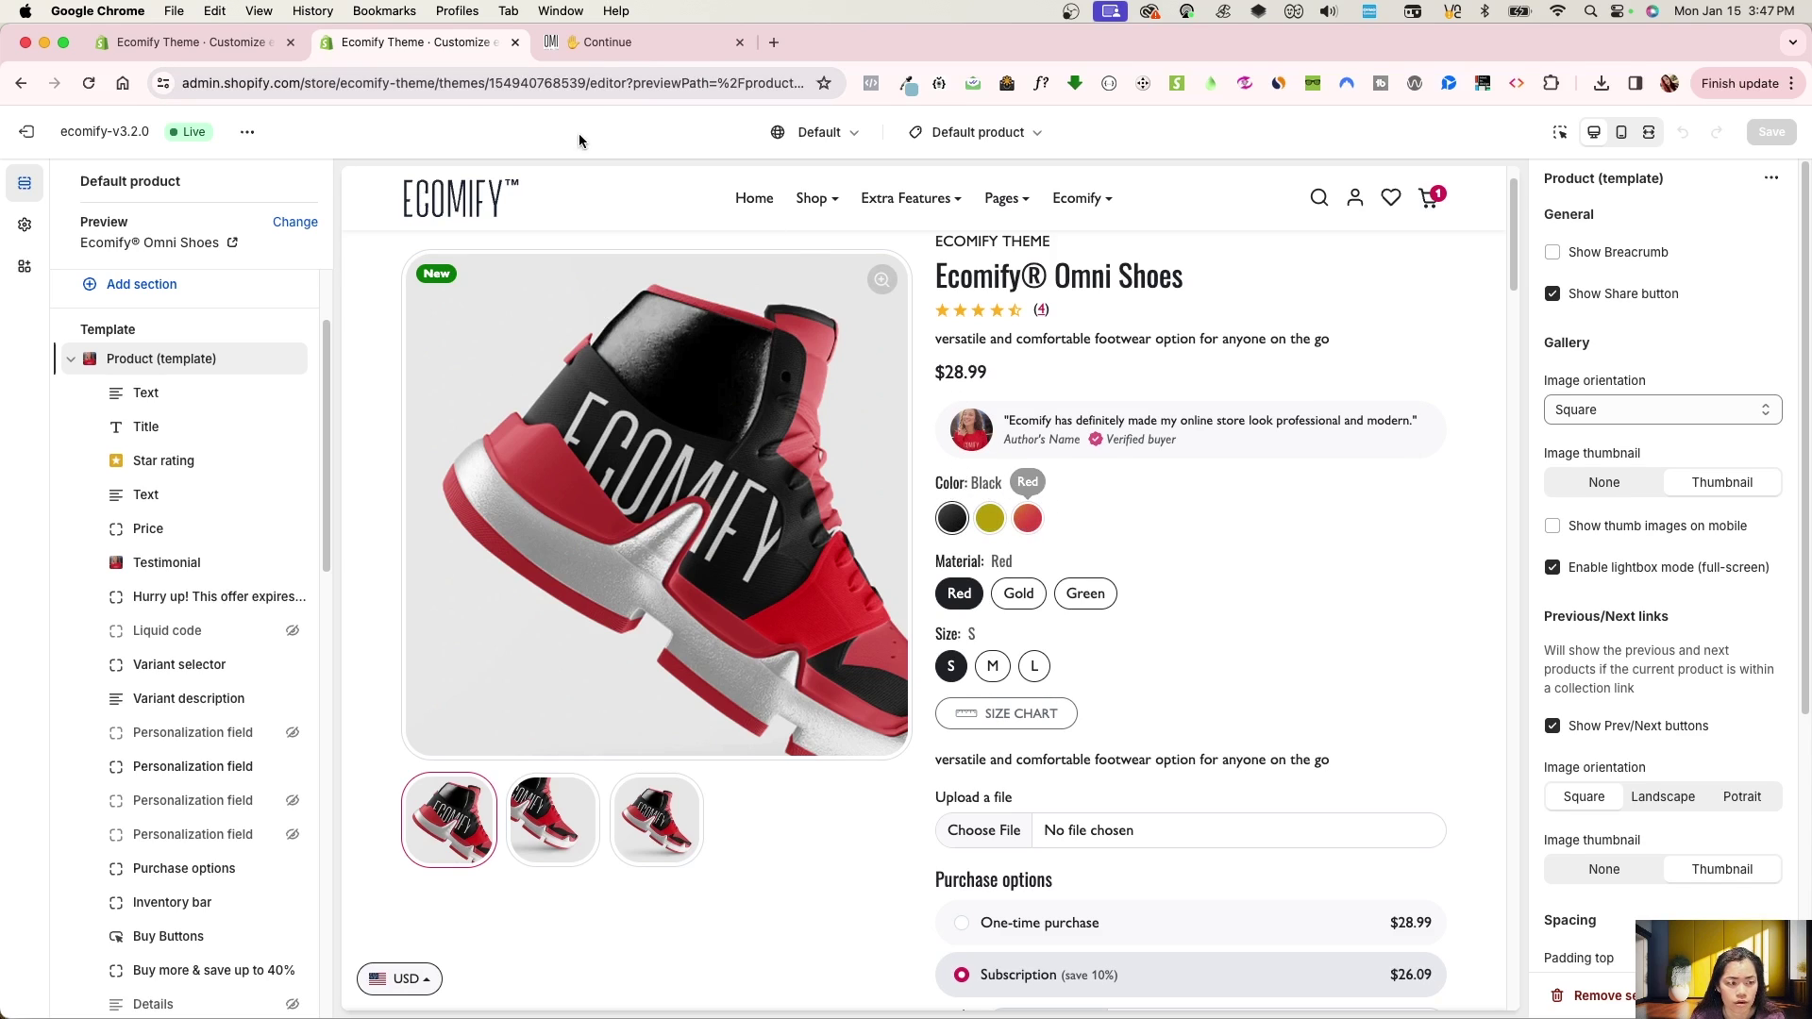
pyautogui.click(604, 41)
pyautogui.click(89, 83)
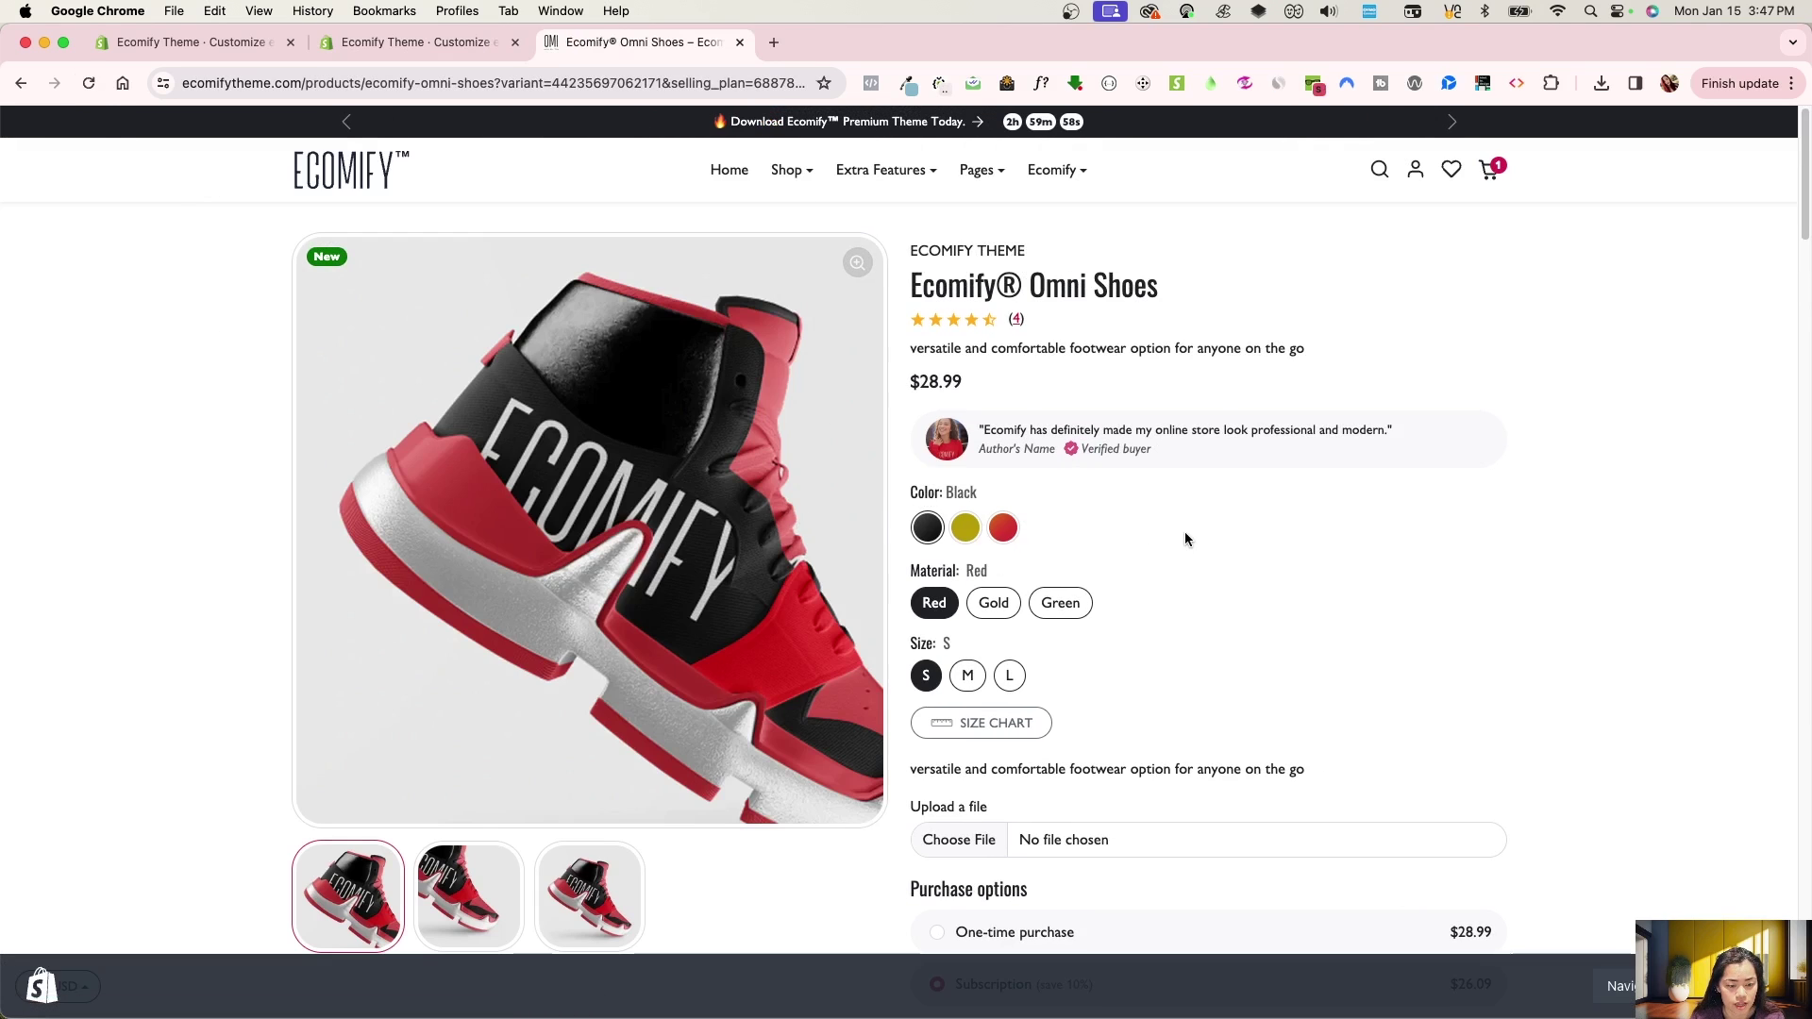
pyautogui.click(1004, 527)
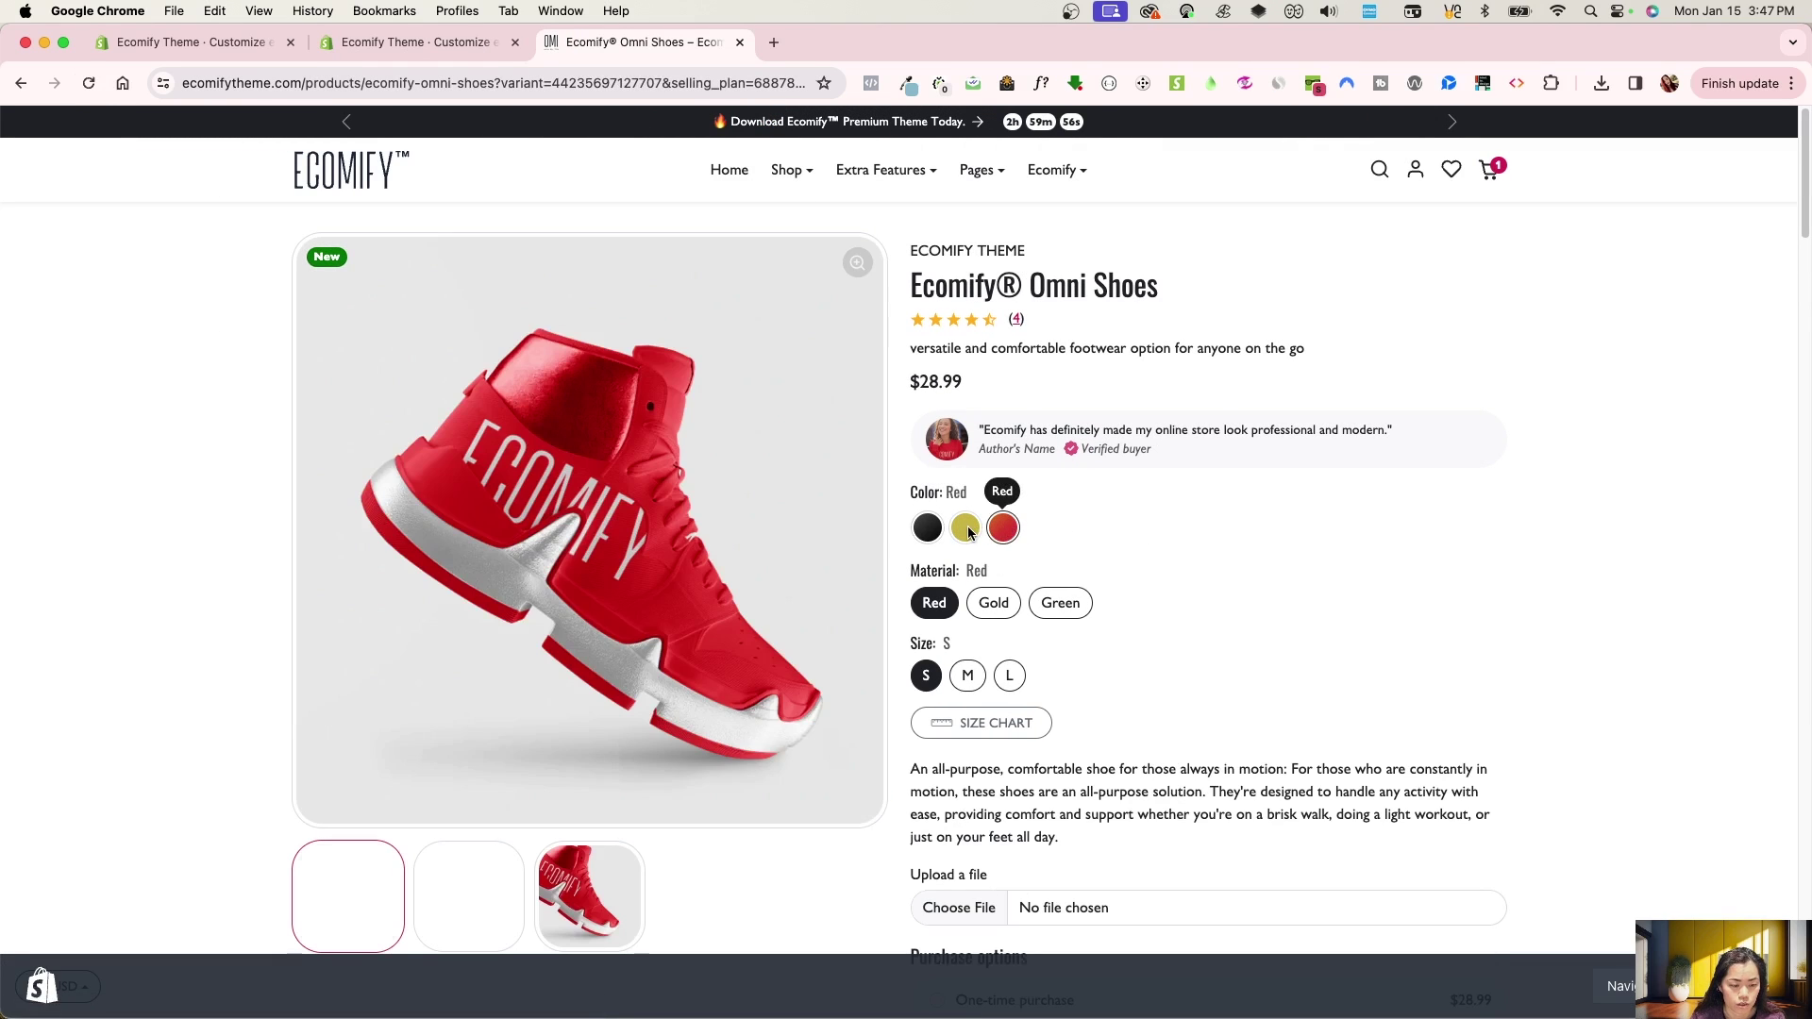
pyautogui.click(964, 527)
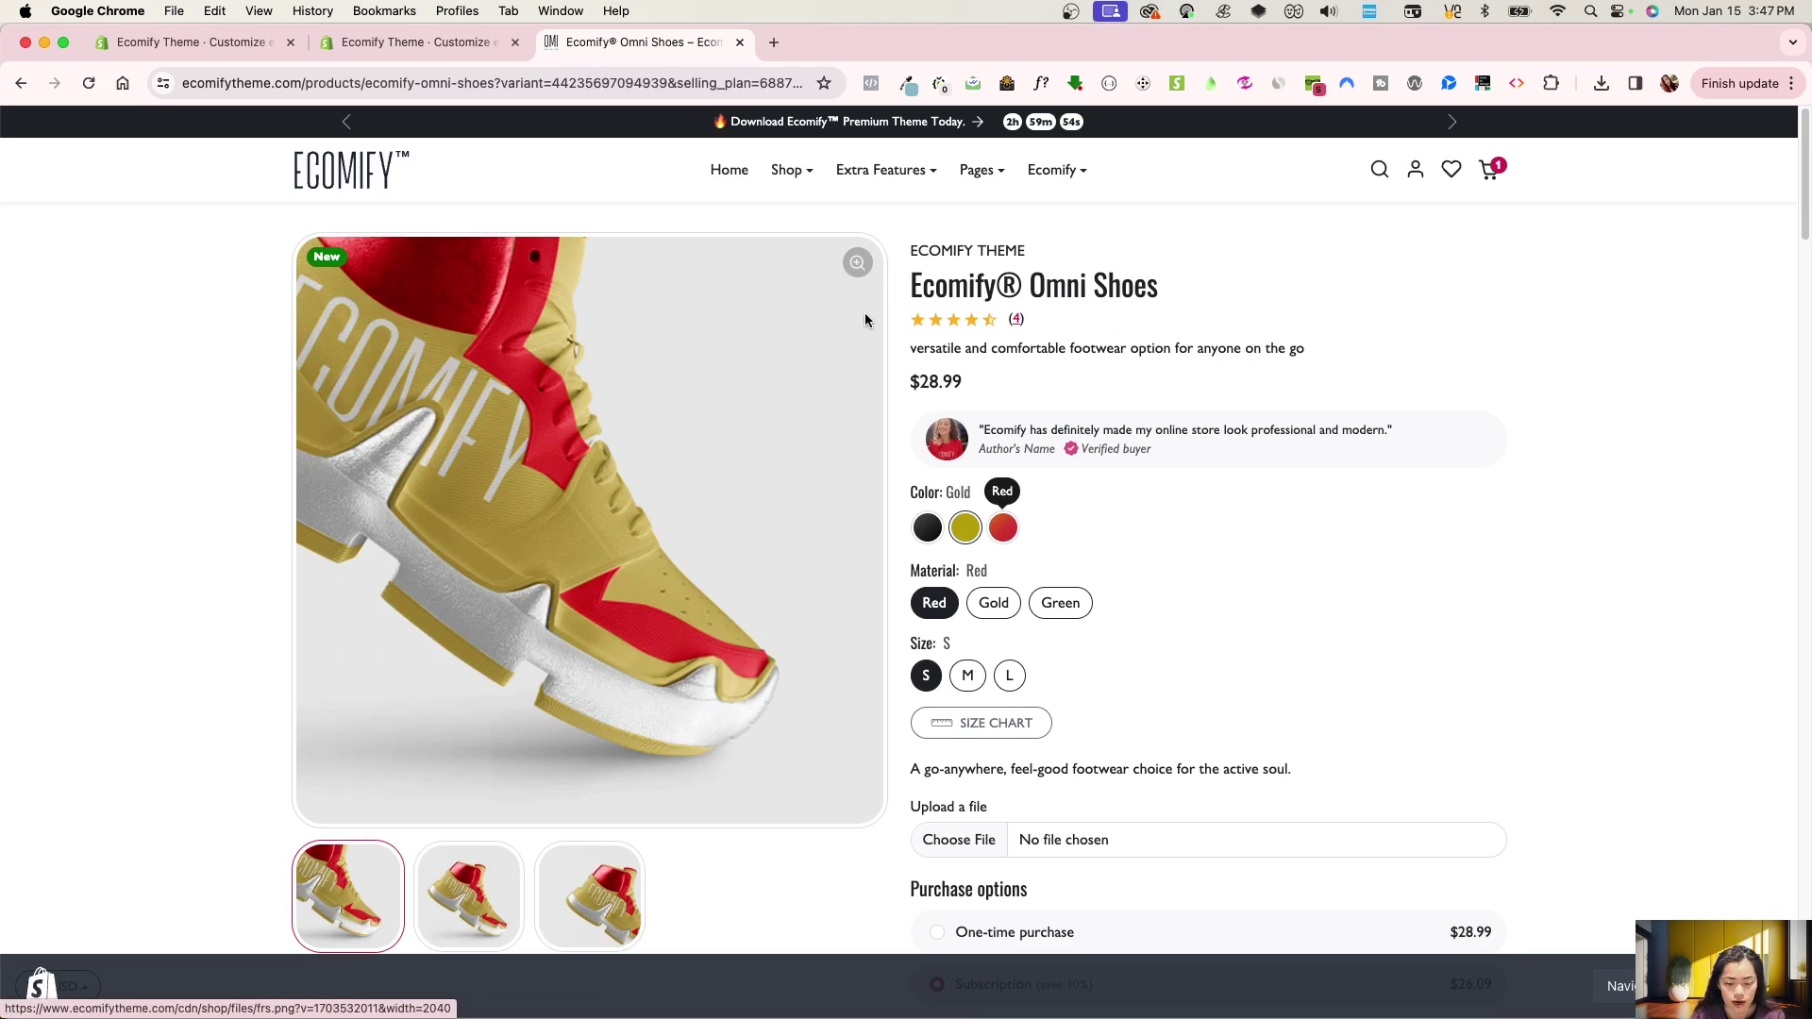
pyautogui.click(416, 43)
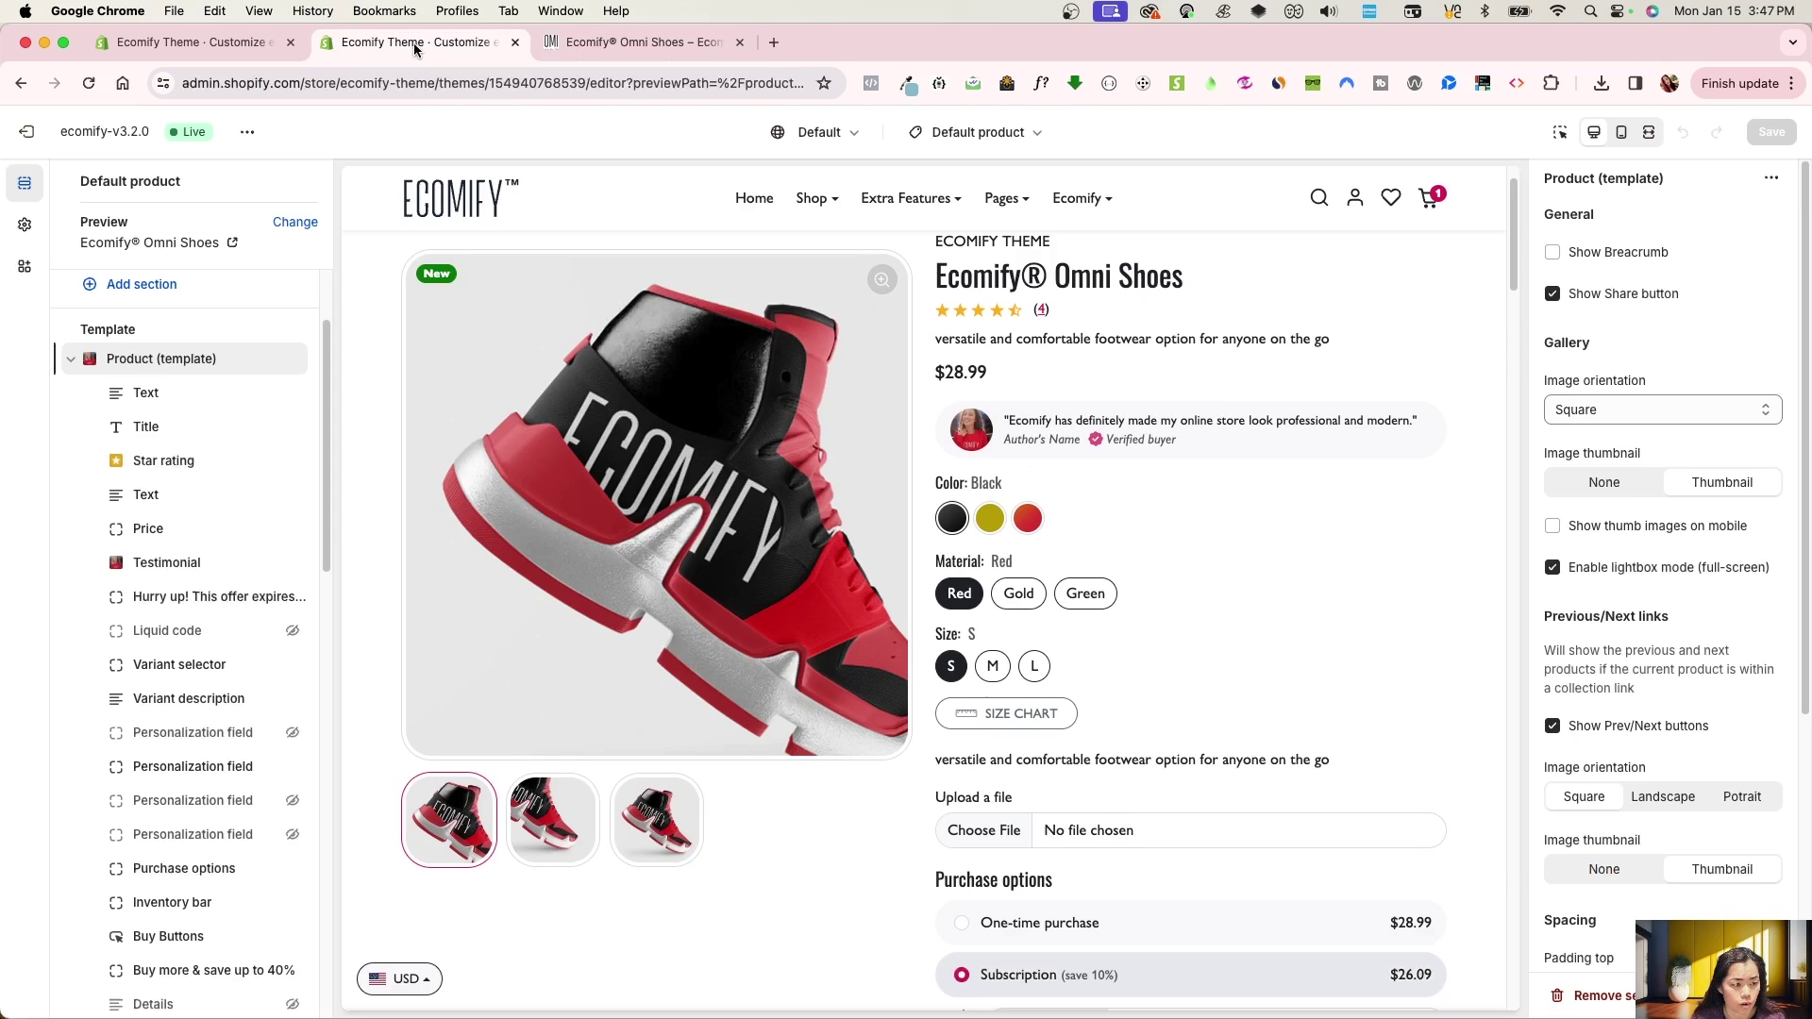
# - Return to the live storefront and open the Ecomify Ultimate Crewneck product page
pyautogui.click(951, 592)
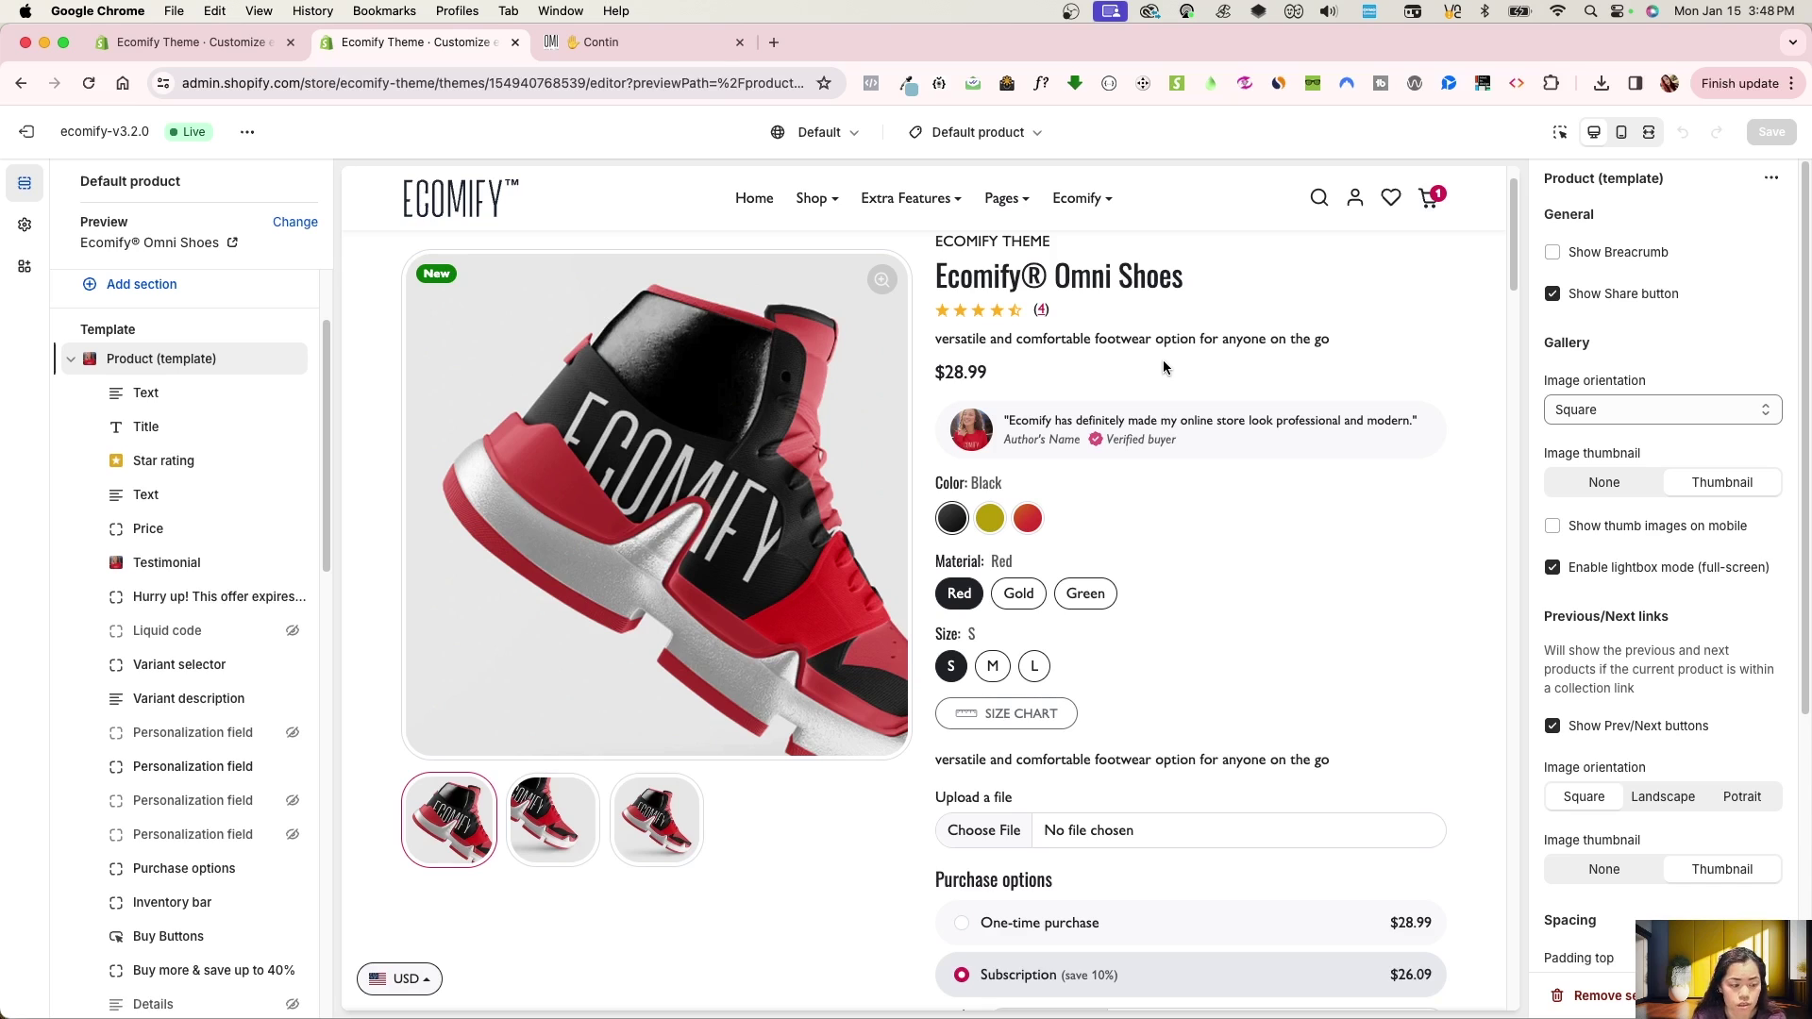
pyautogui.click(642, 41)
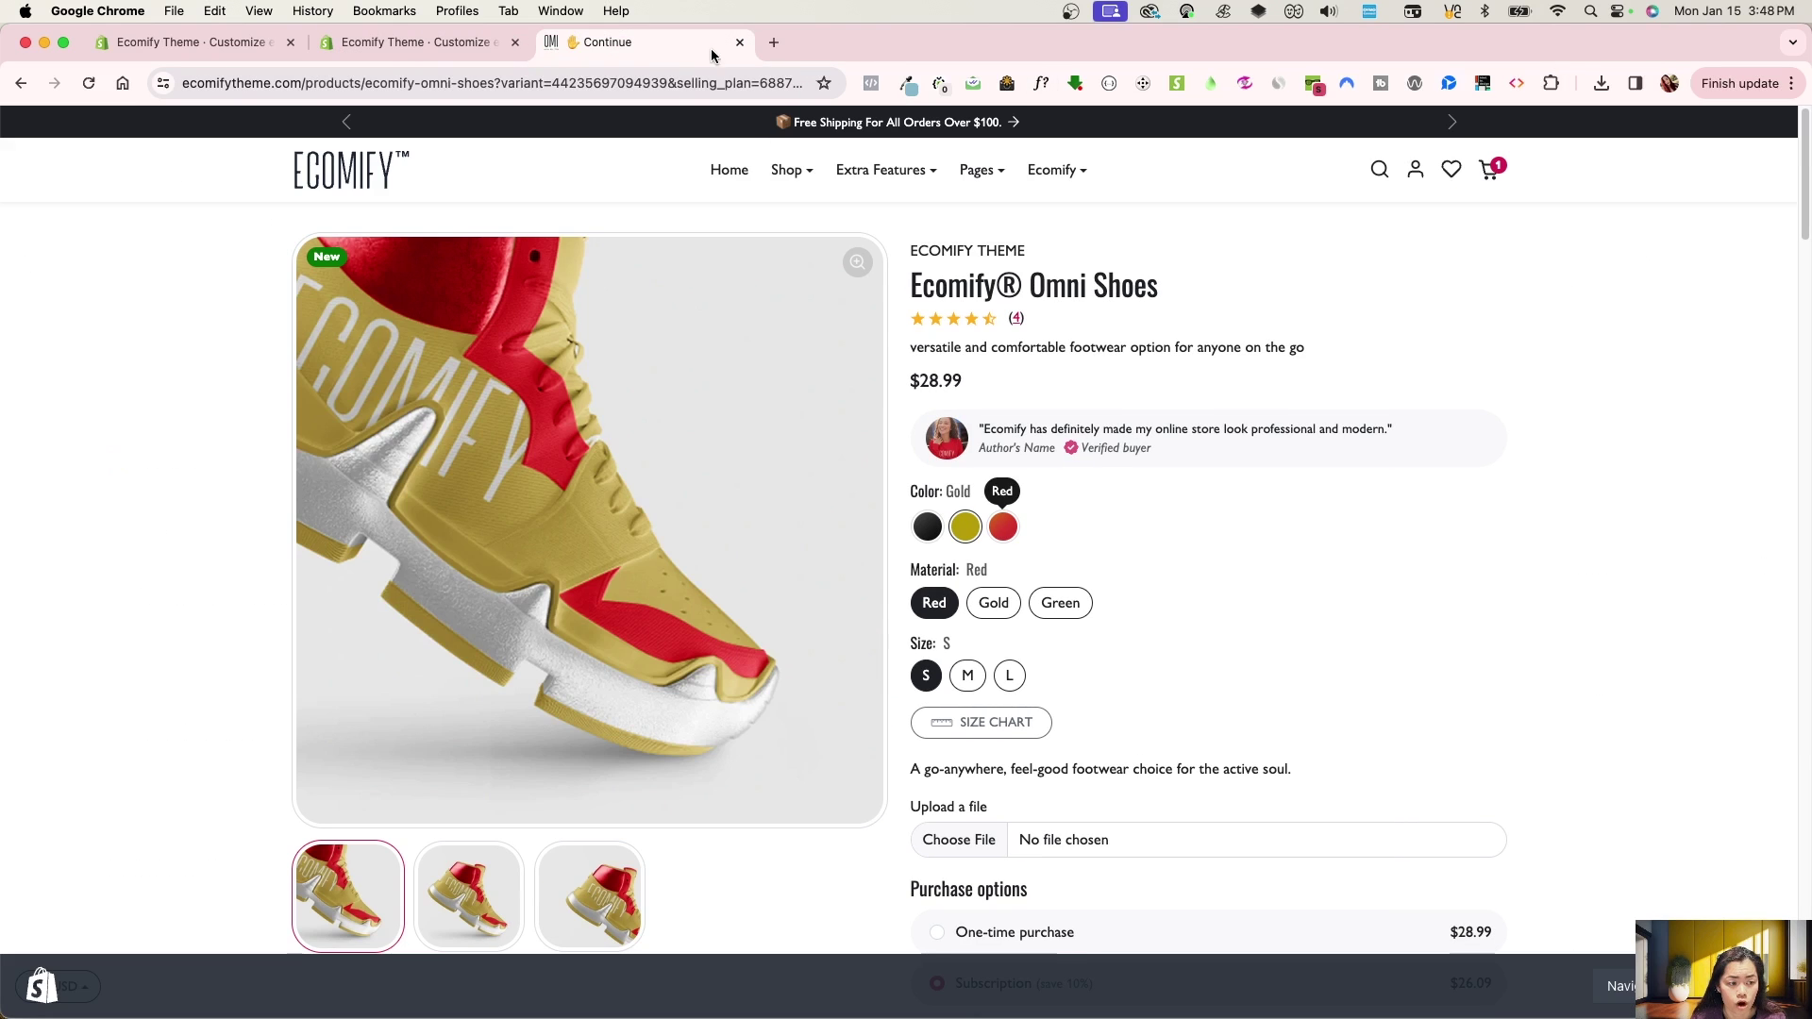
pyautogui.hscroll(-5, 1308, 513)
pyautogui.scroll(-2, 1333, 477)
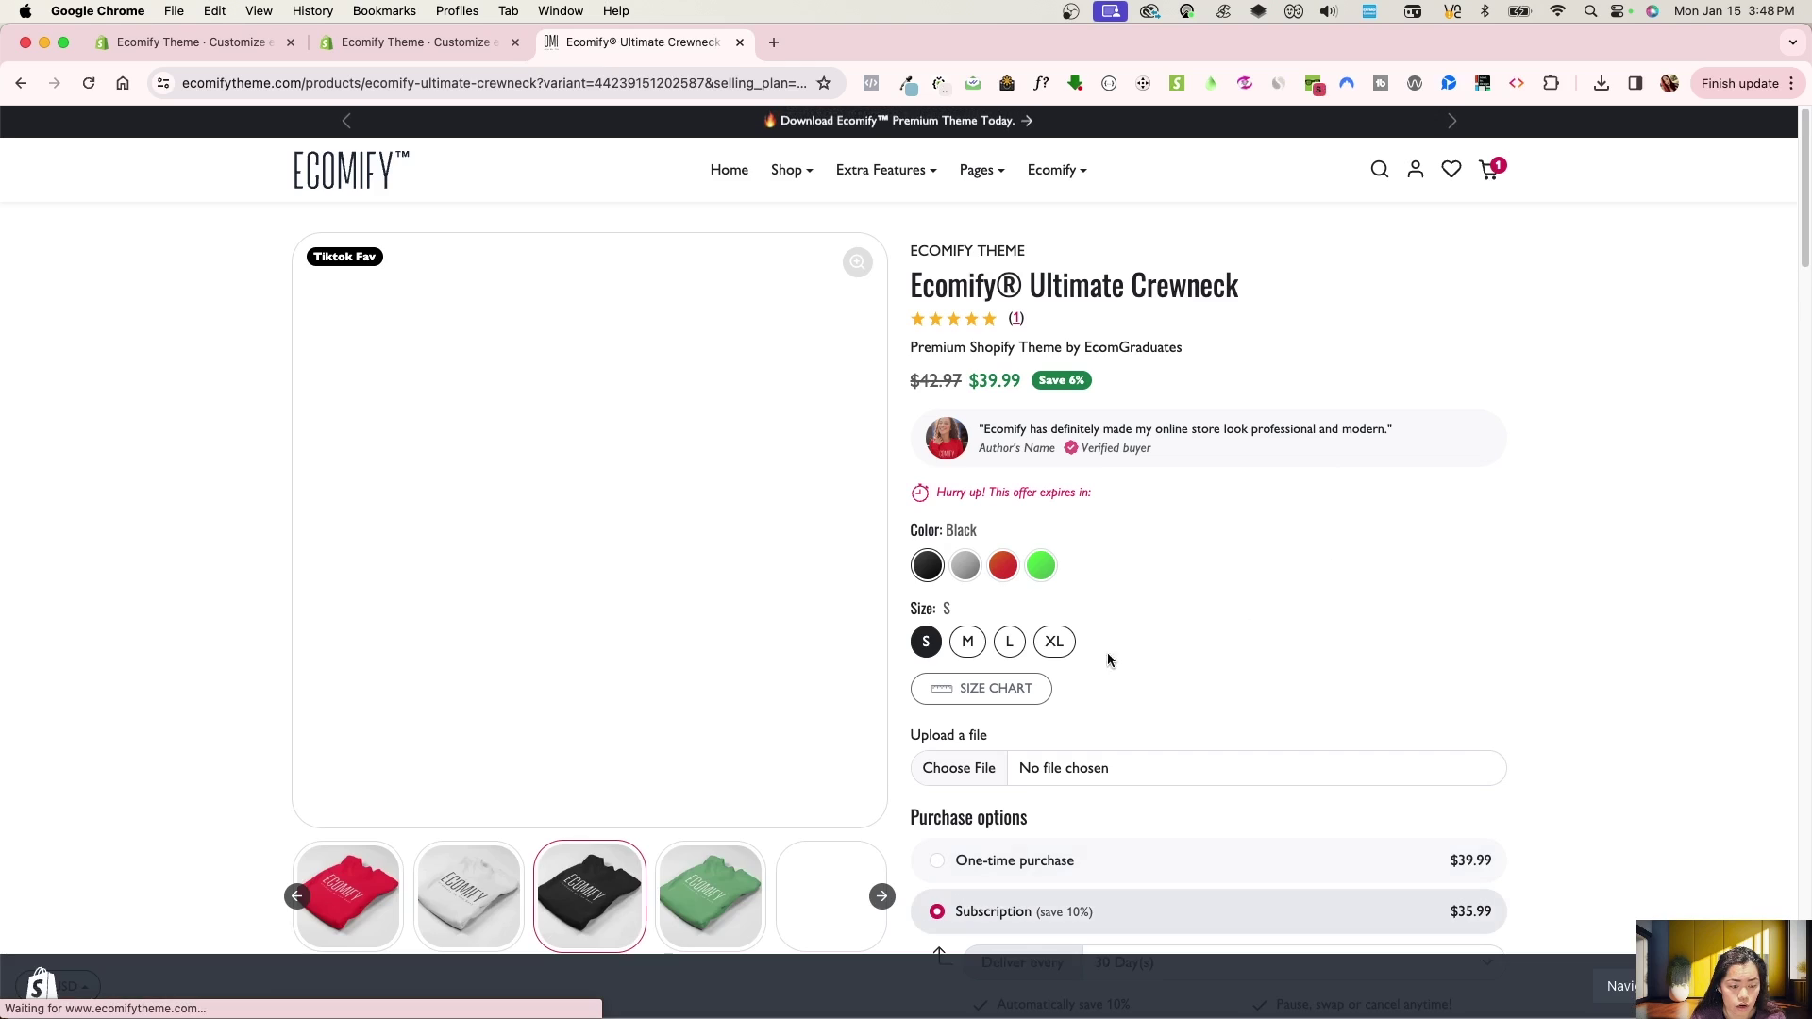
# - Compare the crewneck's gallery images across the green, Red, Grey and Black colors, and return to the theme editor
pyautogui.click(1040, 566)
pyautogui.click(1002, 567)
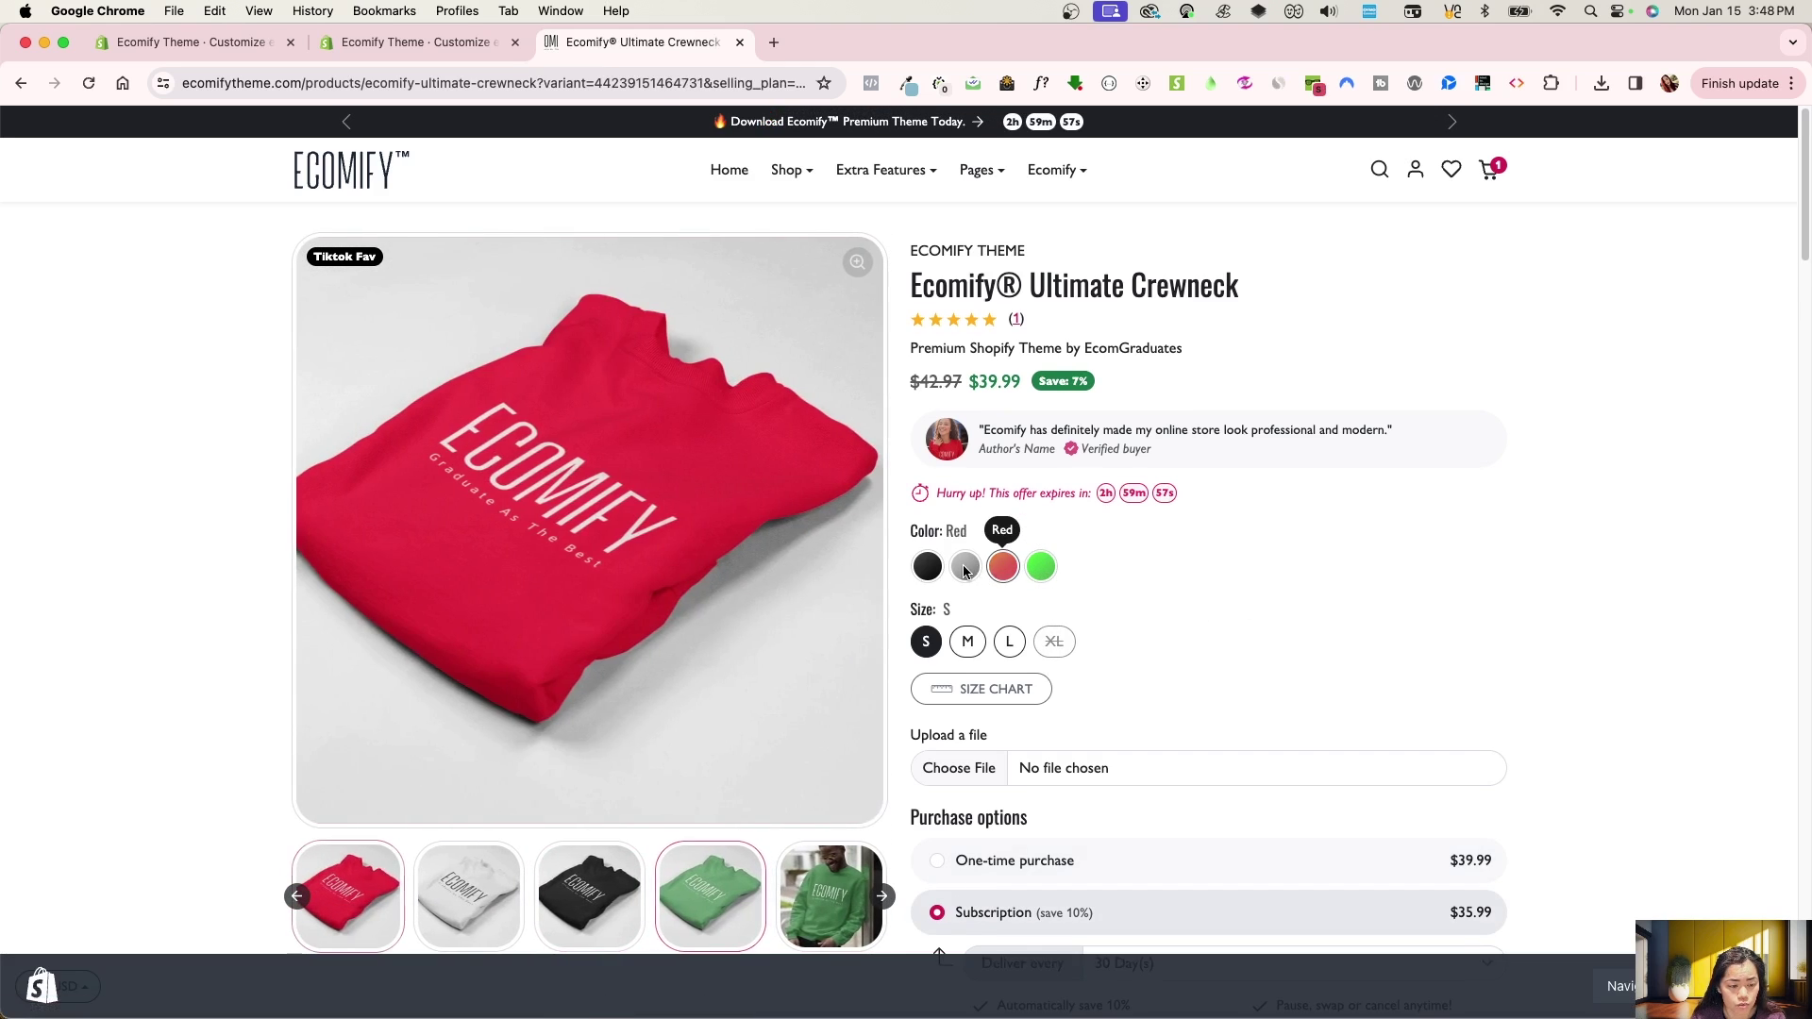
pyautogui.click(964, 566)
pyautogui.click(930, 569)
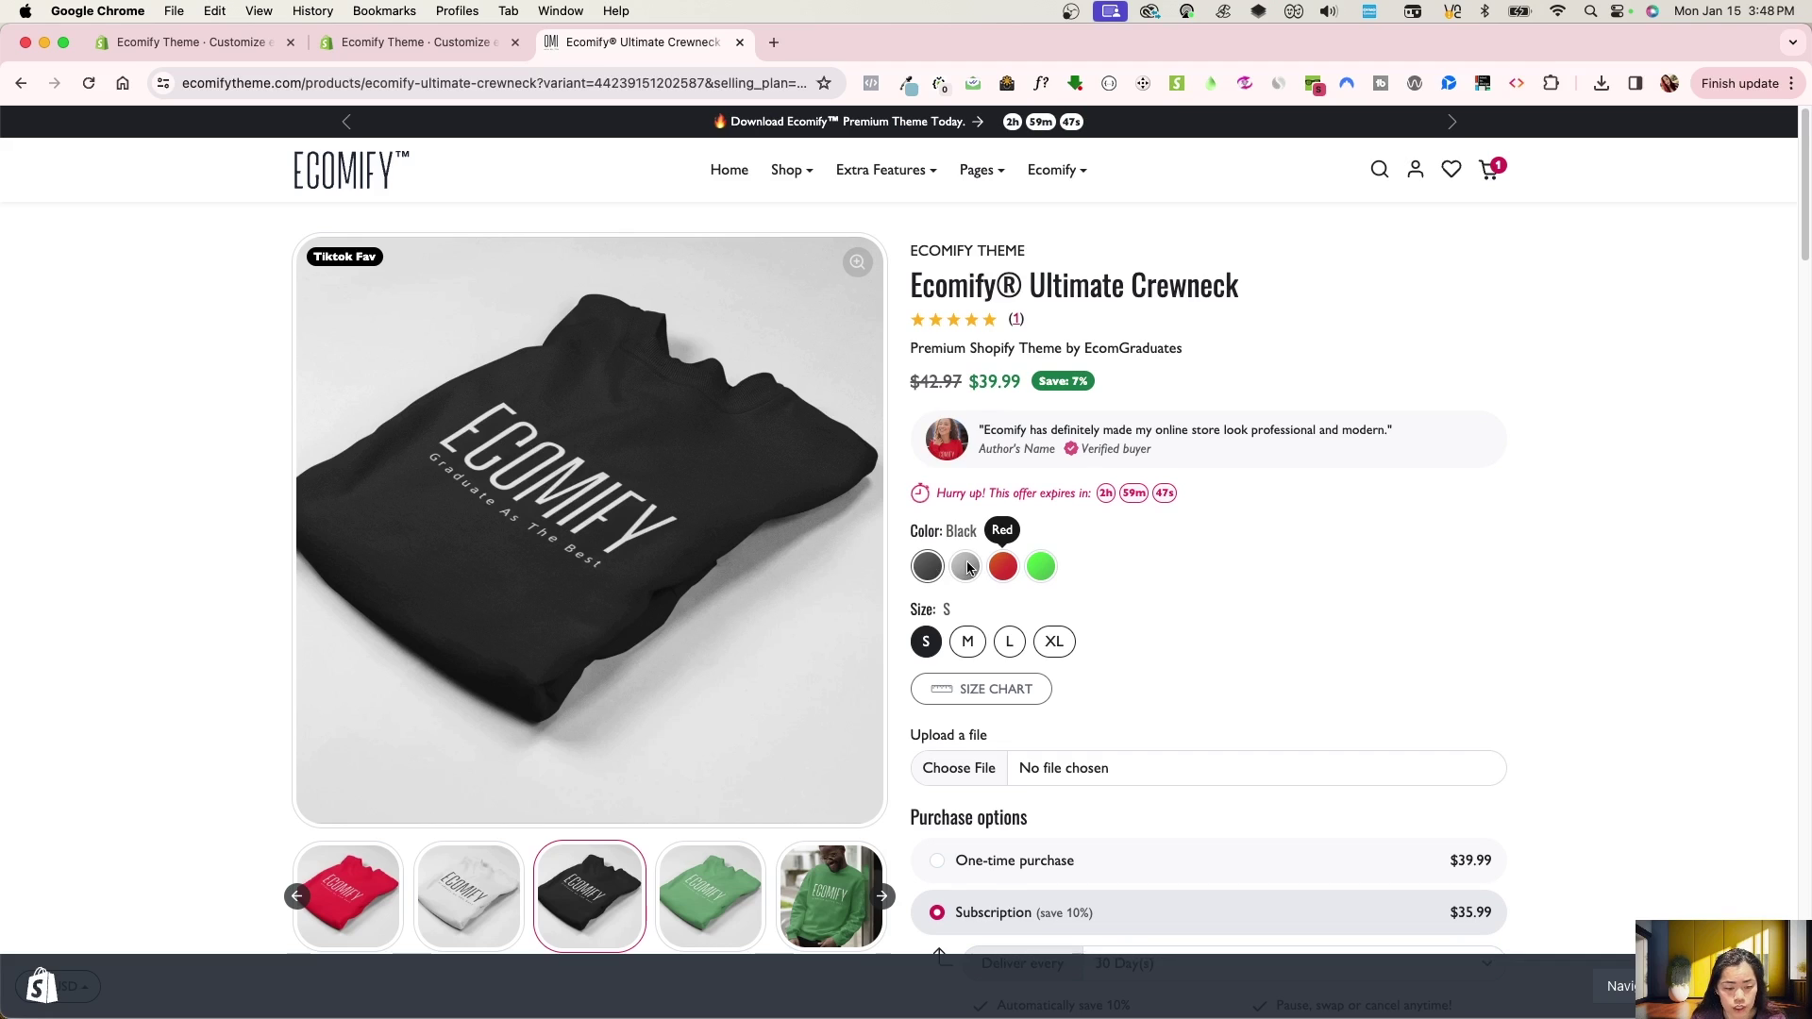
pyautogui.click(966, 567)
pyautogui.click(1003, 567)
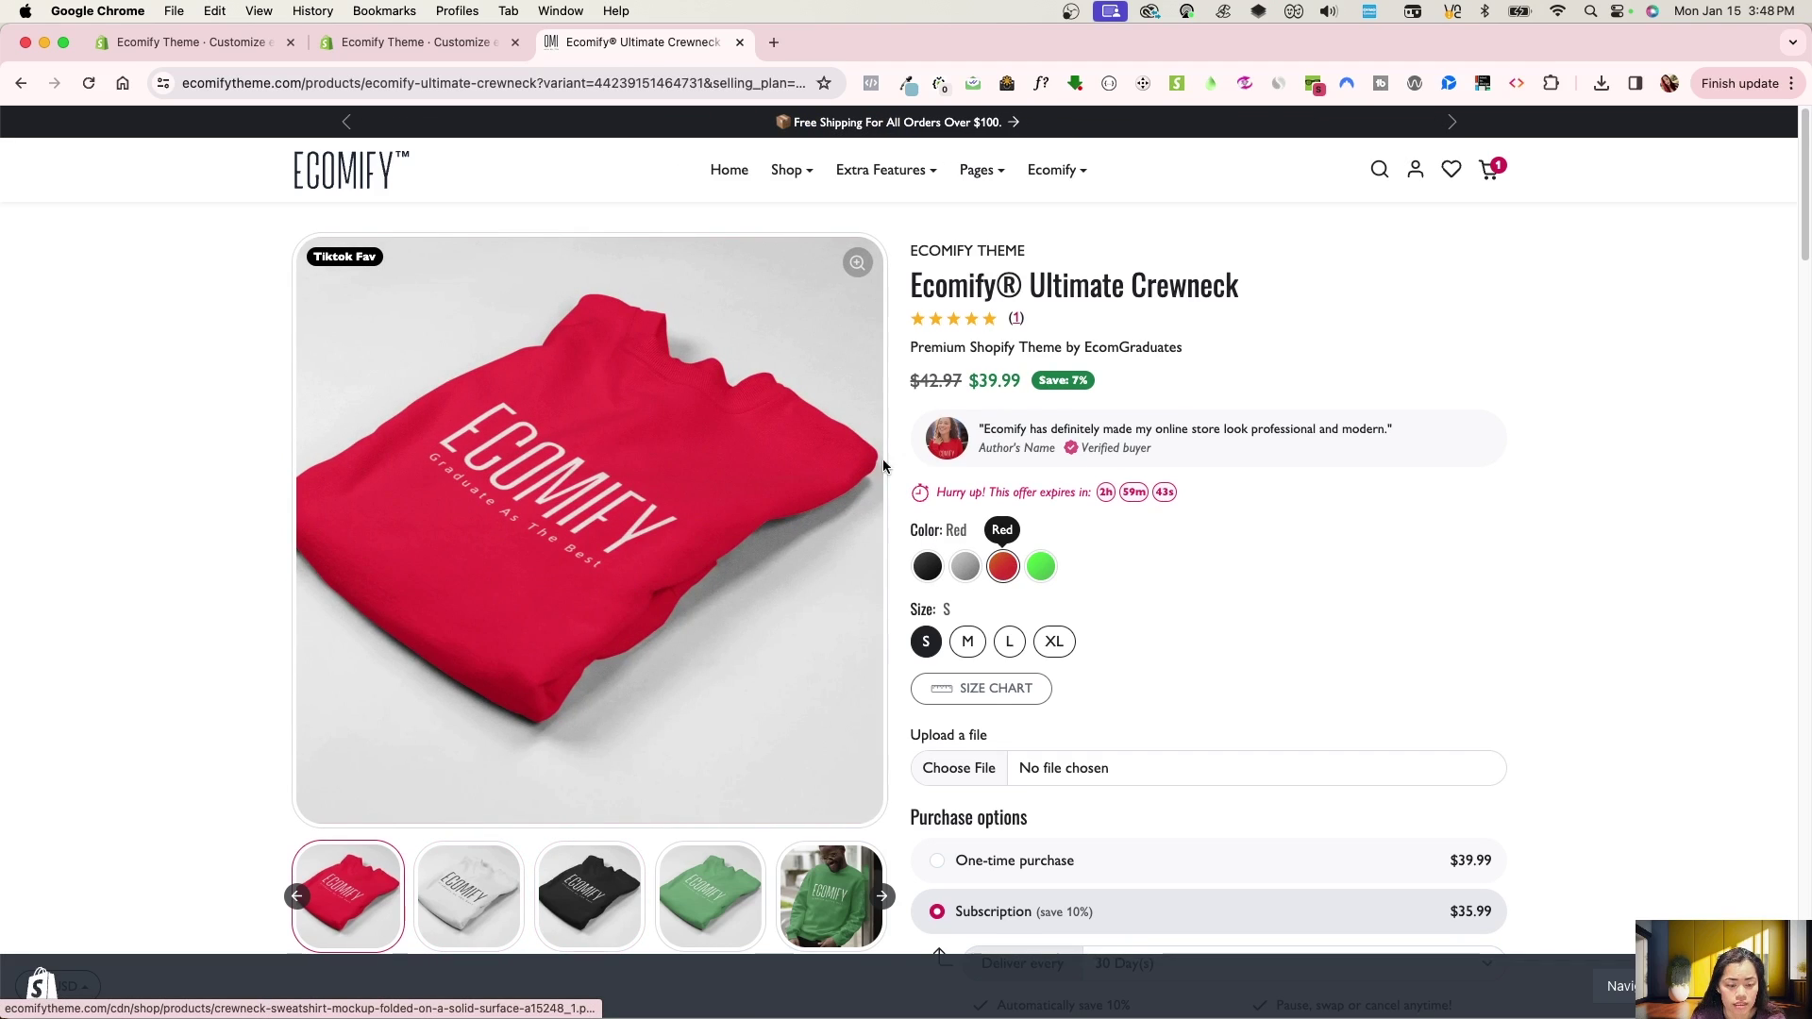
pyautogui.click(965, 567)
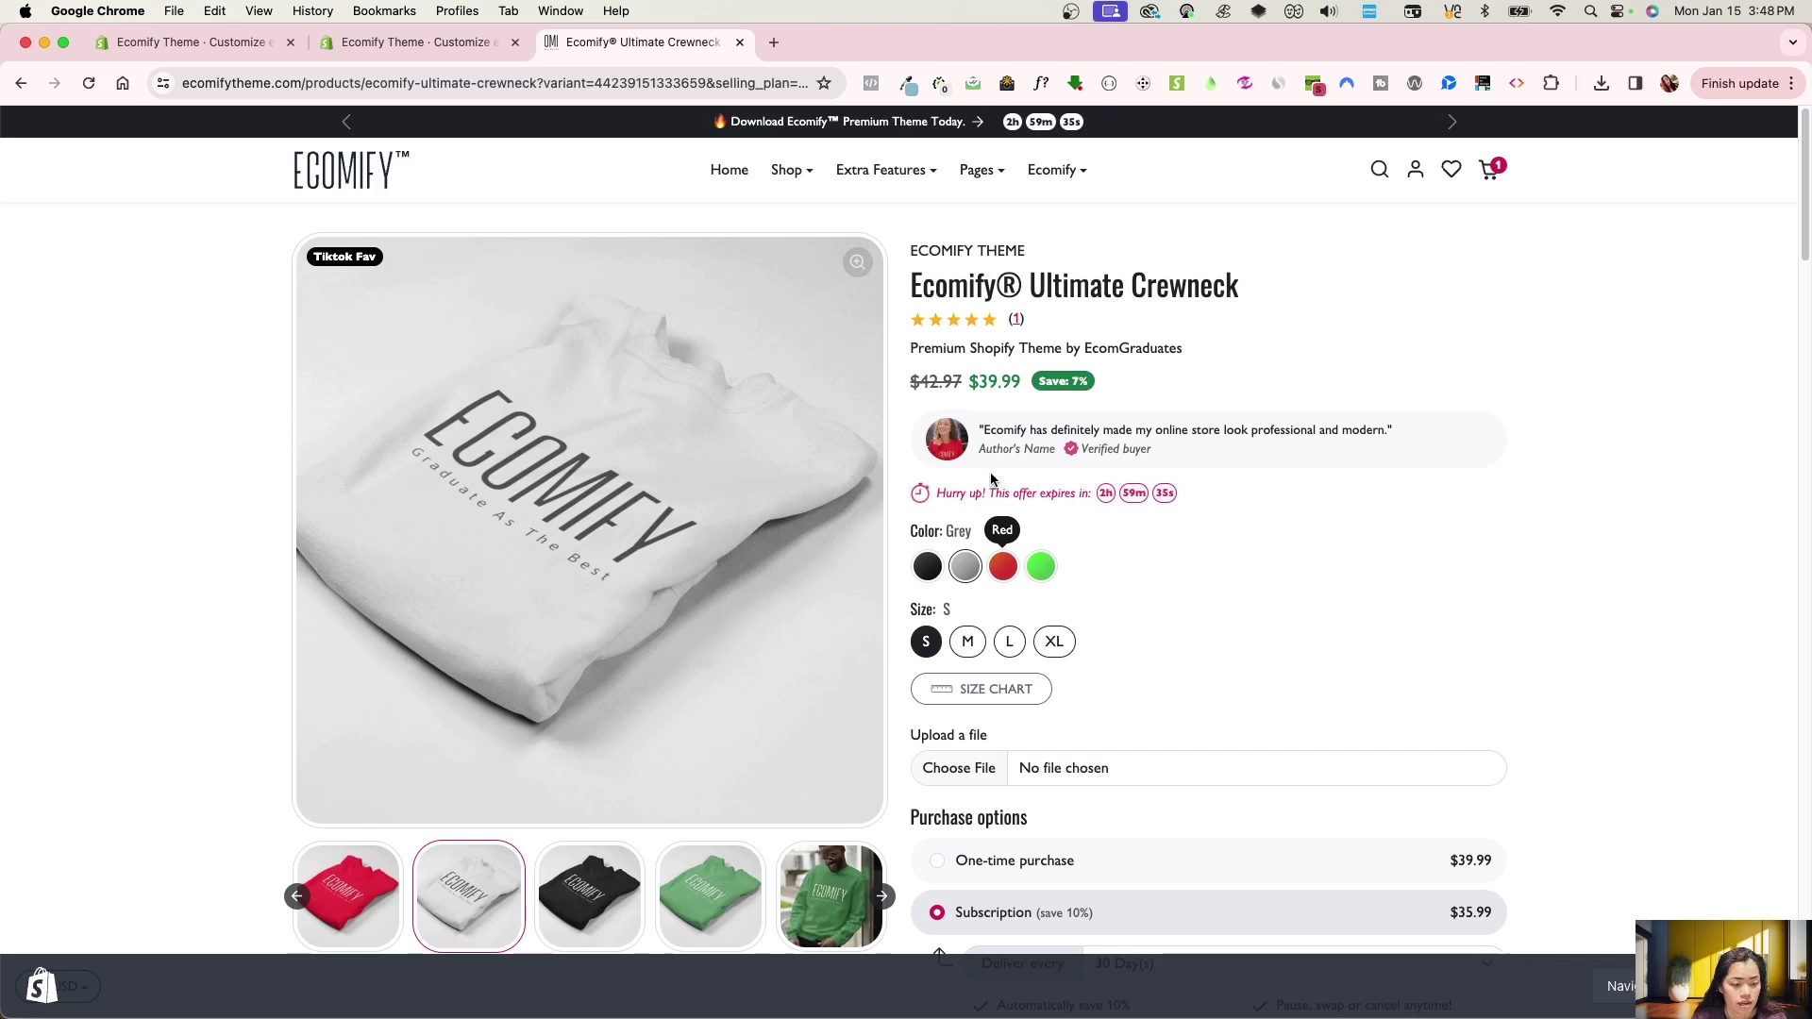
pyautogui.click(415, 43)
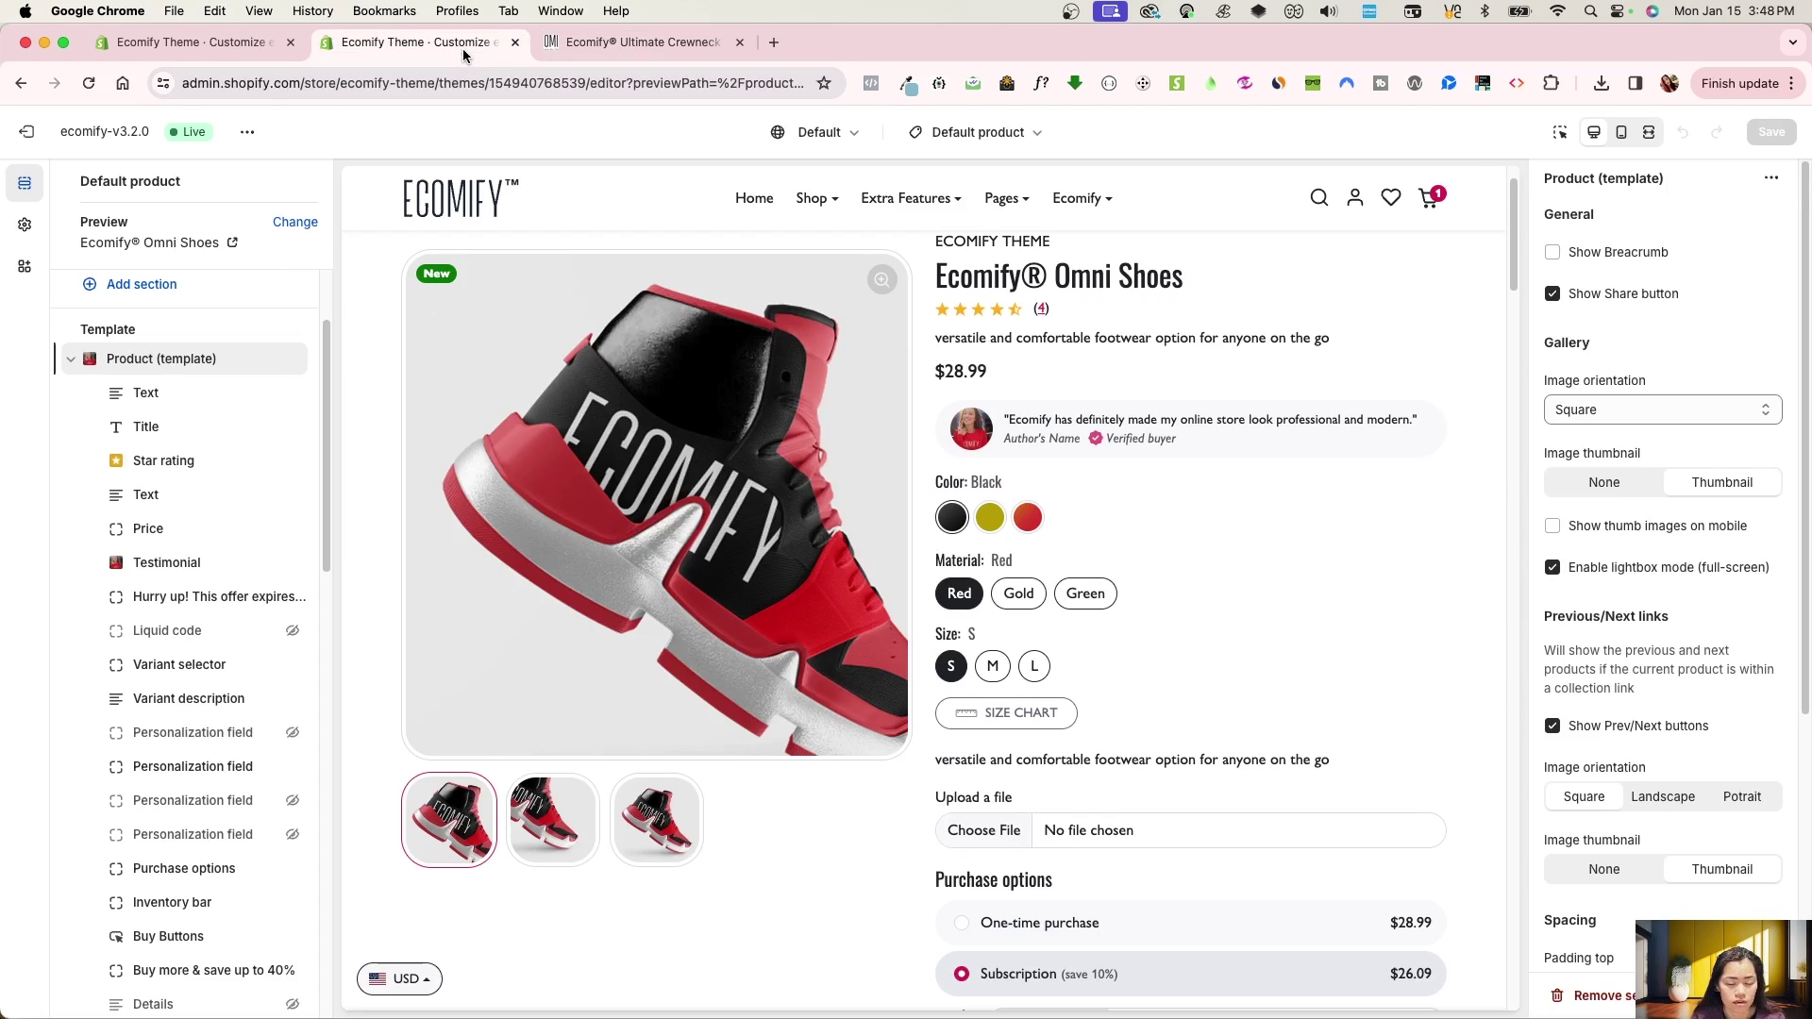